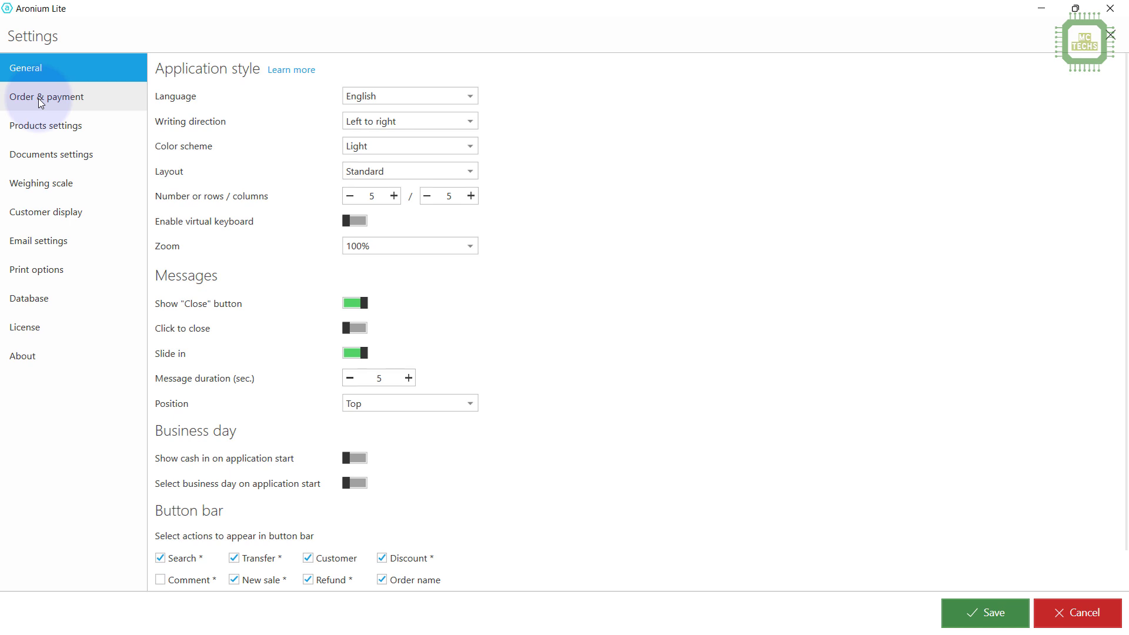
Enable the use of floor plans in the order and payment settings and save the settings.
left_click(41, 101)
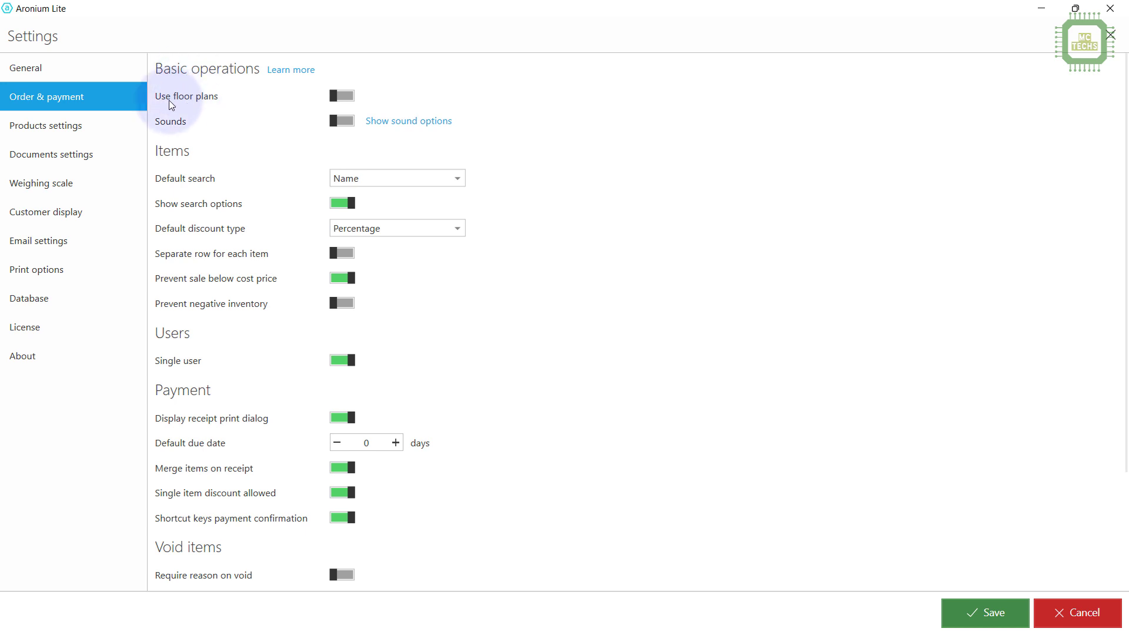
left_click(335, 96)
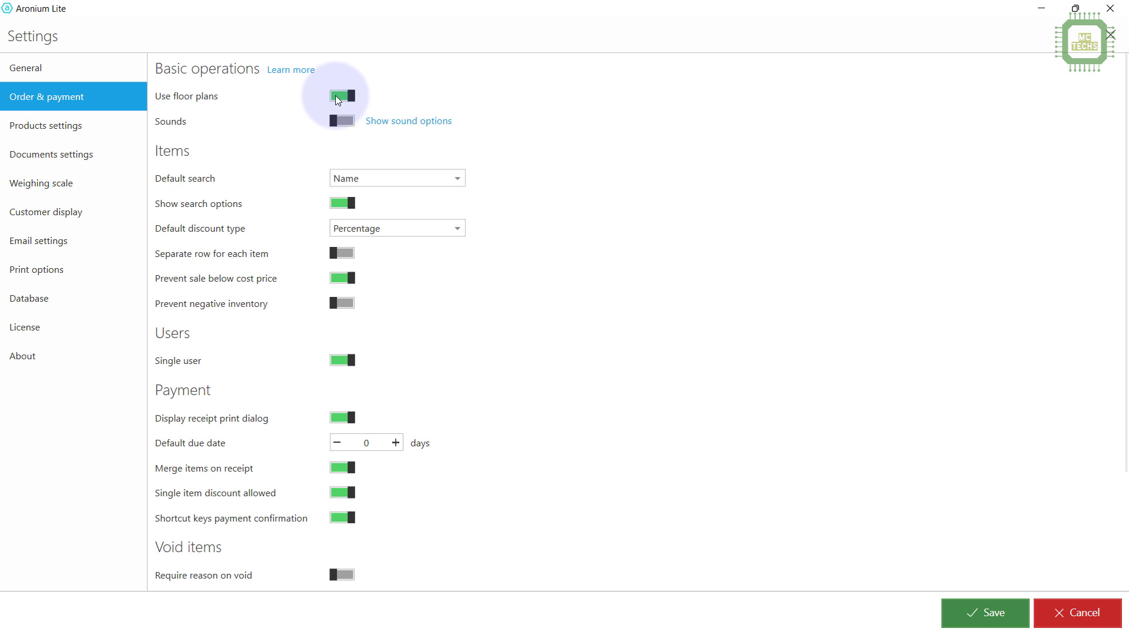
left_click(996, 618)
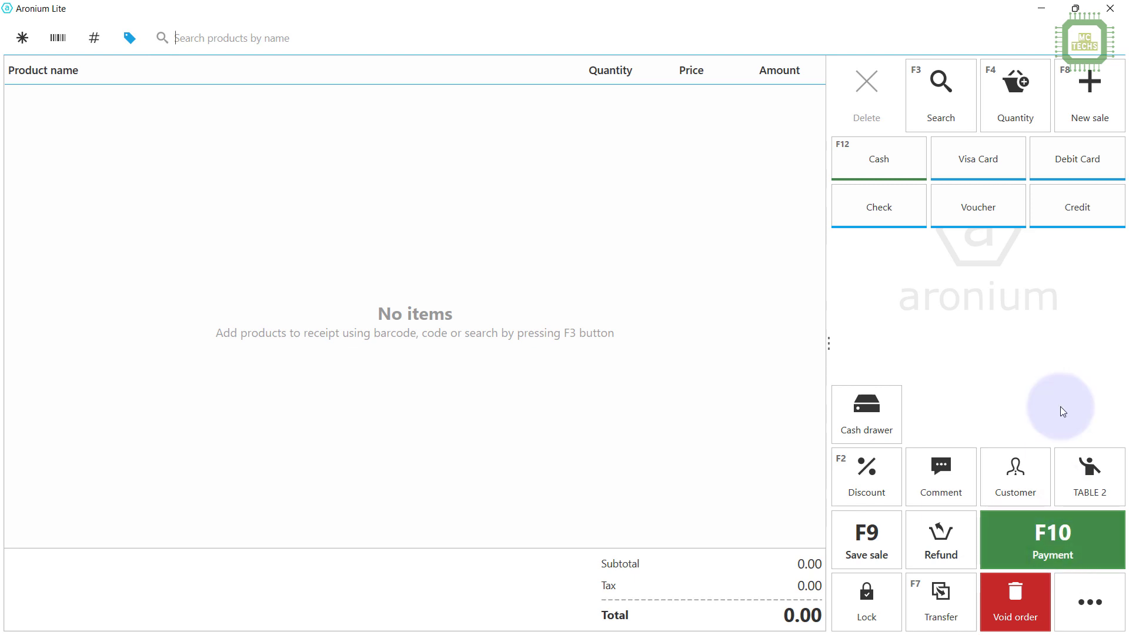
Remove the existing Juice Bar floor plan in the floor plan settings and save the change.
left_click(884, 538)
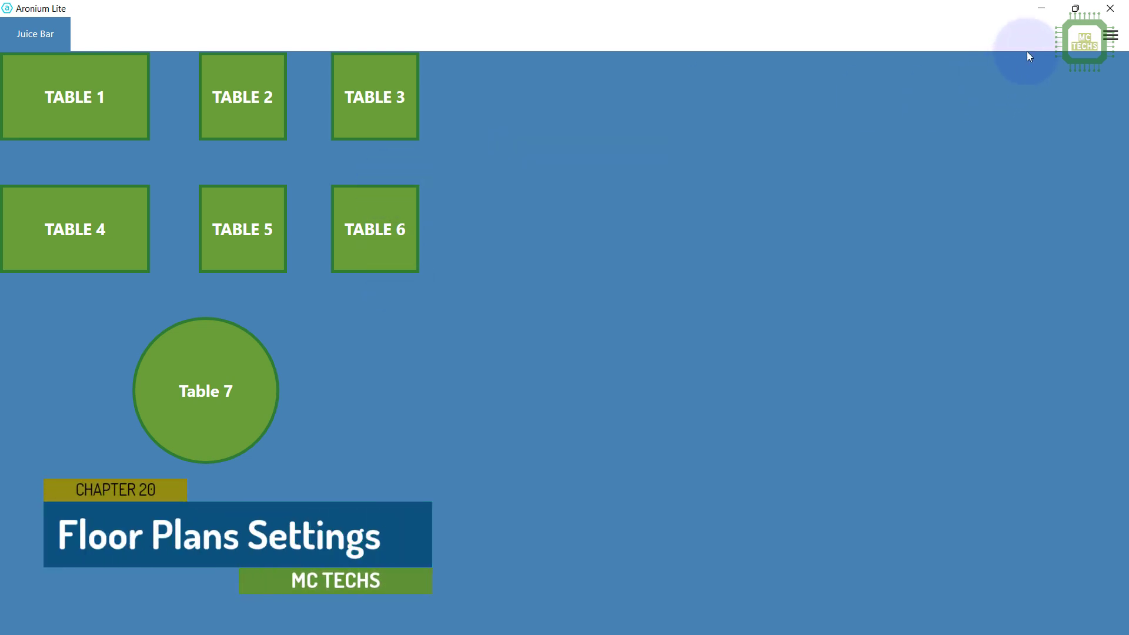
left_click(1111, 36)
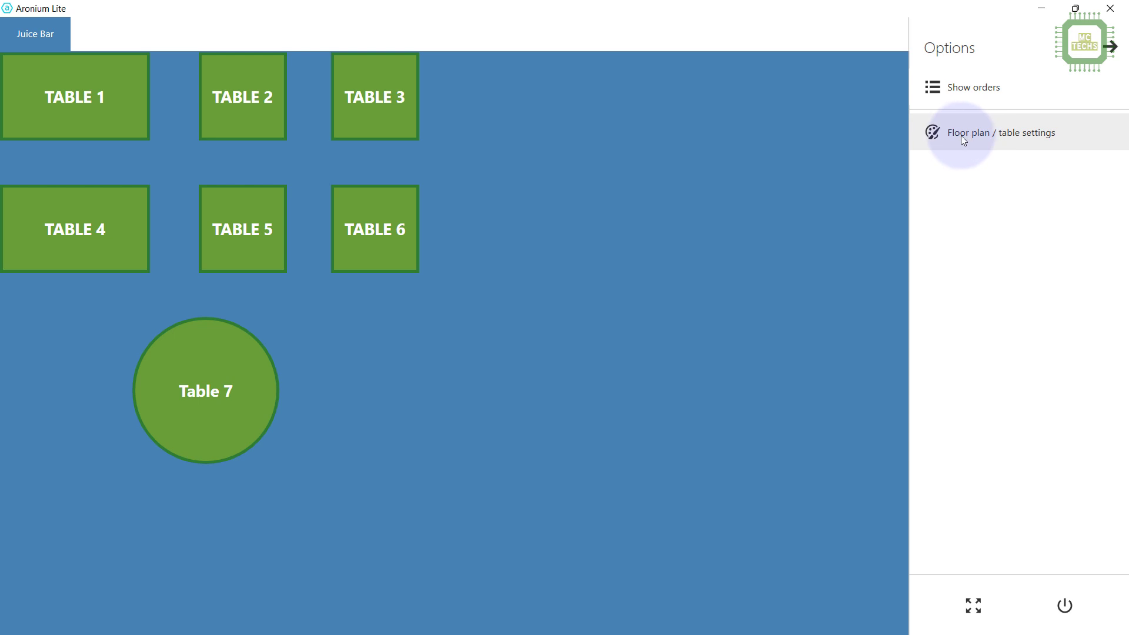
left_click(1019, 139)
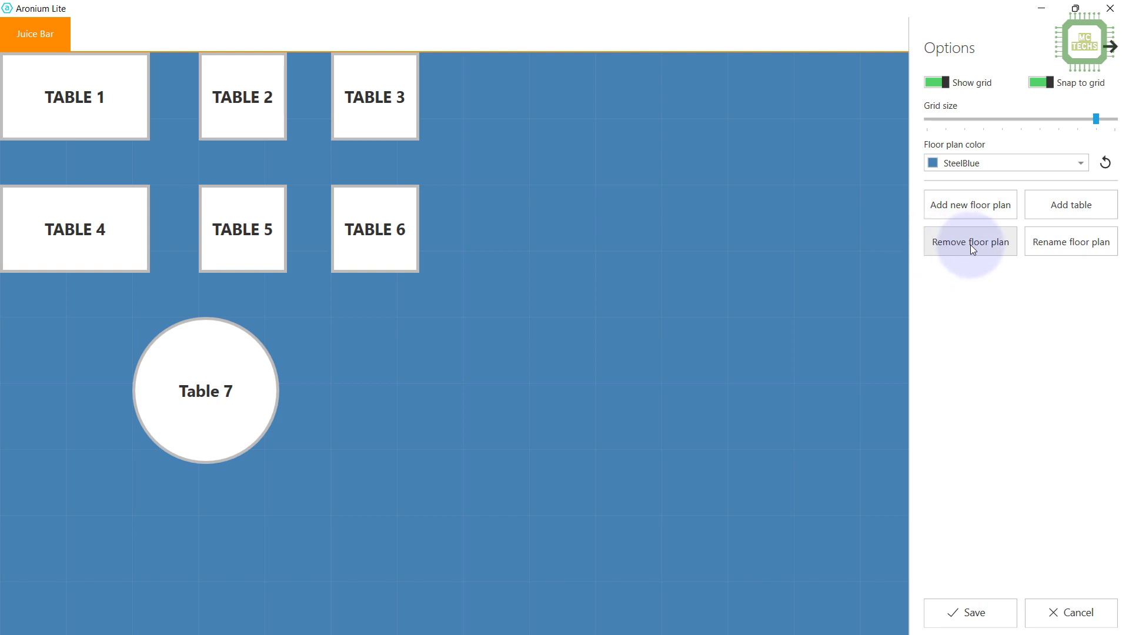
left_click(971, 244)
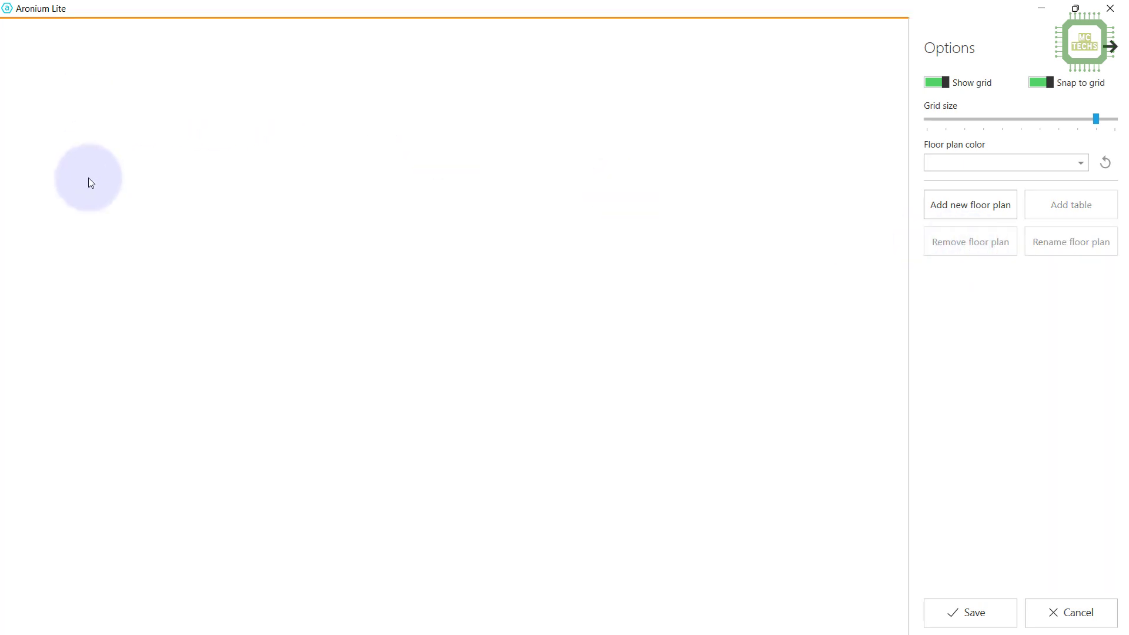
left_click(954, 615)
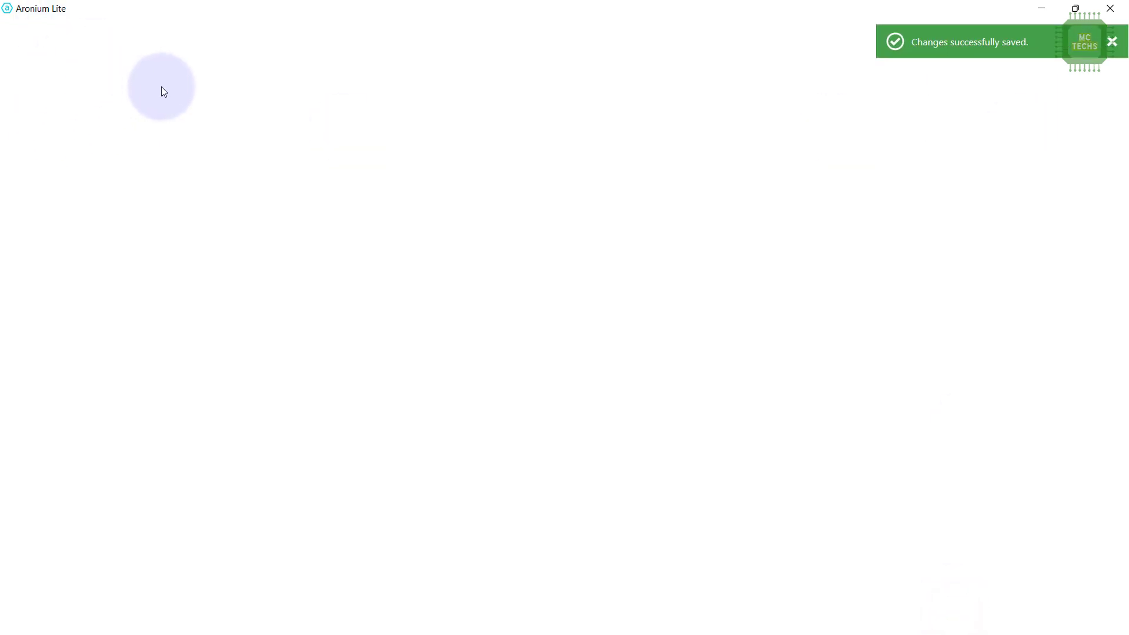
left_click(1112, 41)
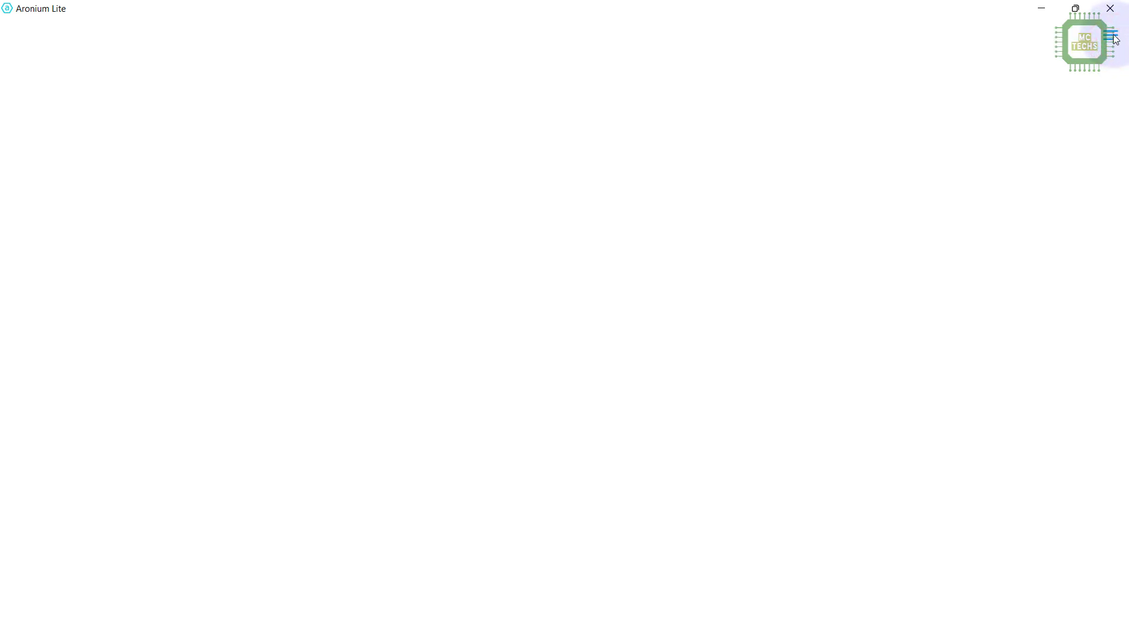
Add a new floor plan named Juice Bar in the floor plan and table settings.
left_click(1115, 39)
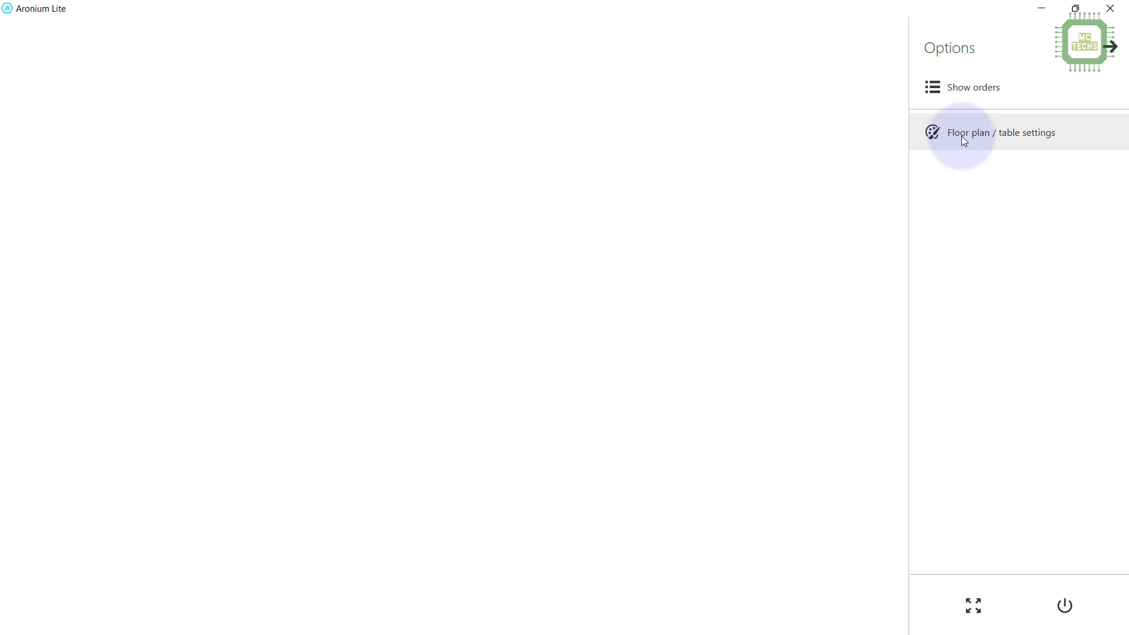
left_click(963, 137)
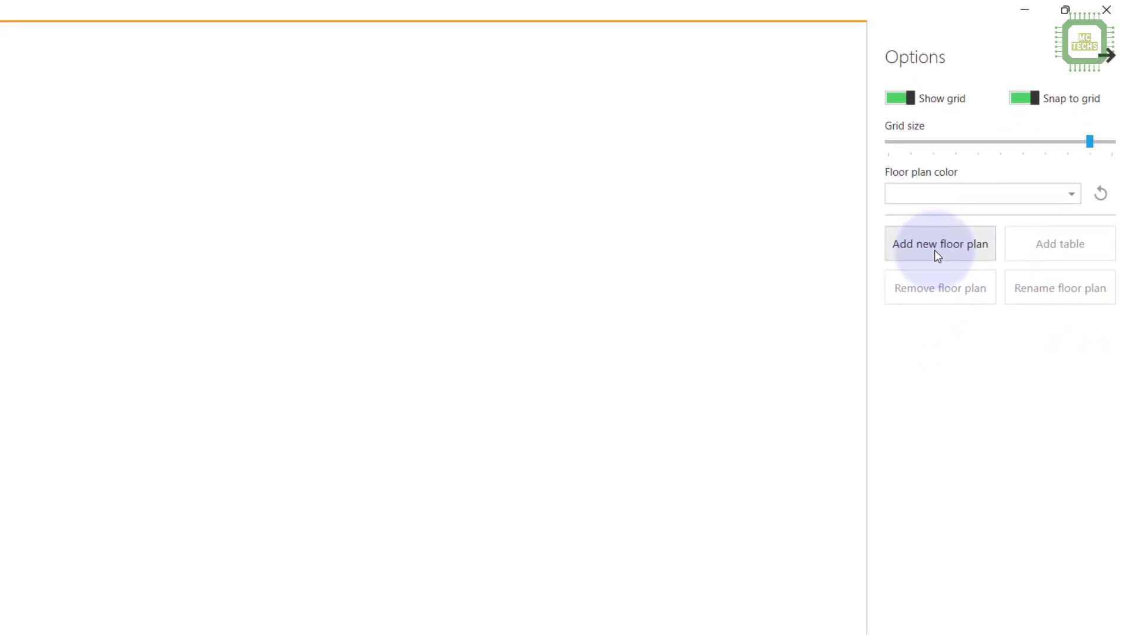
left_click(943, 215)
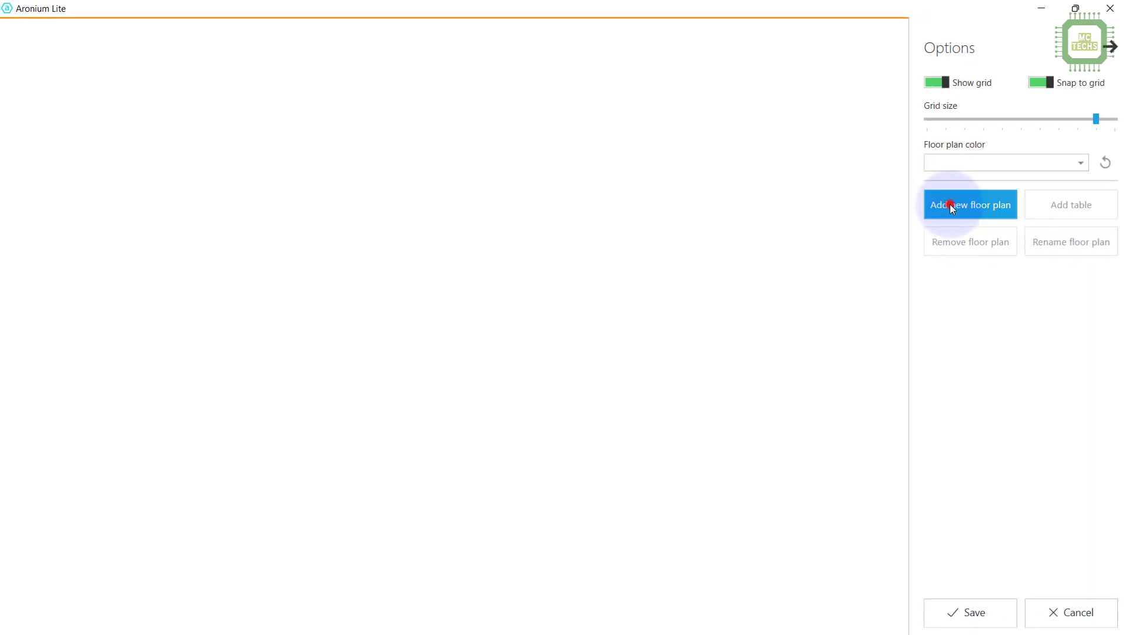
left_click(42, 47)
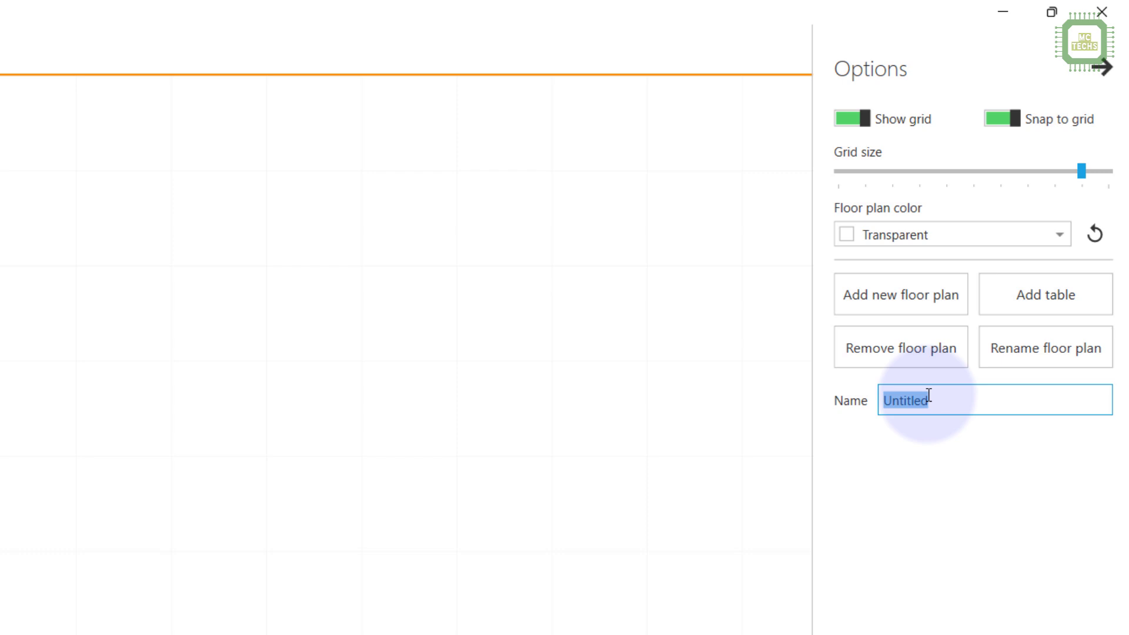
type("Juice")
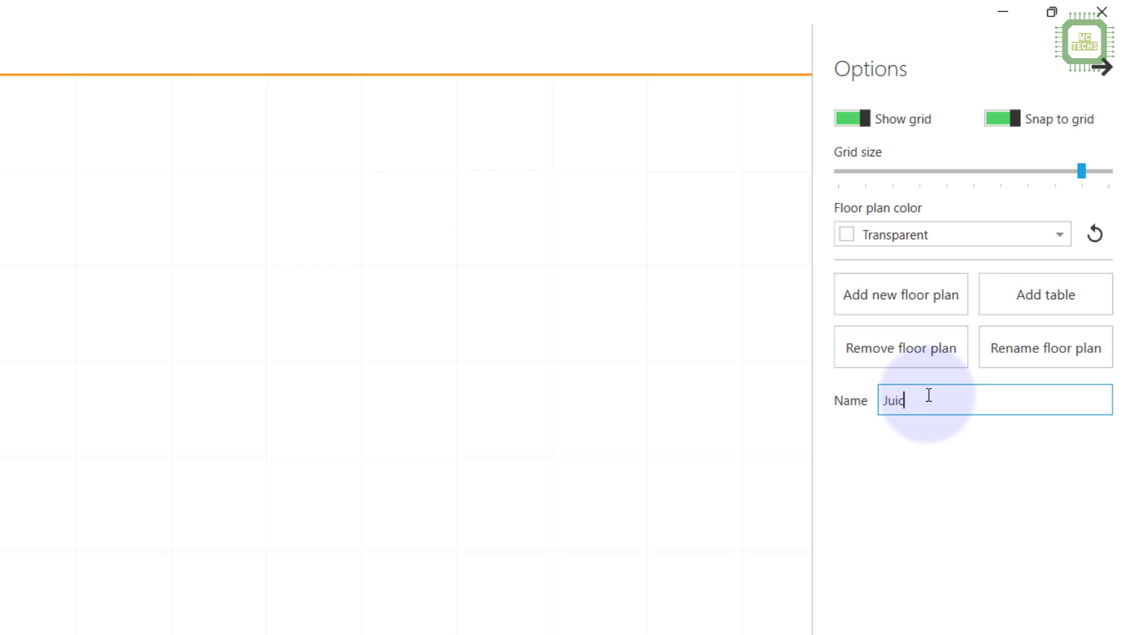
type(" Bar")
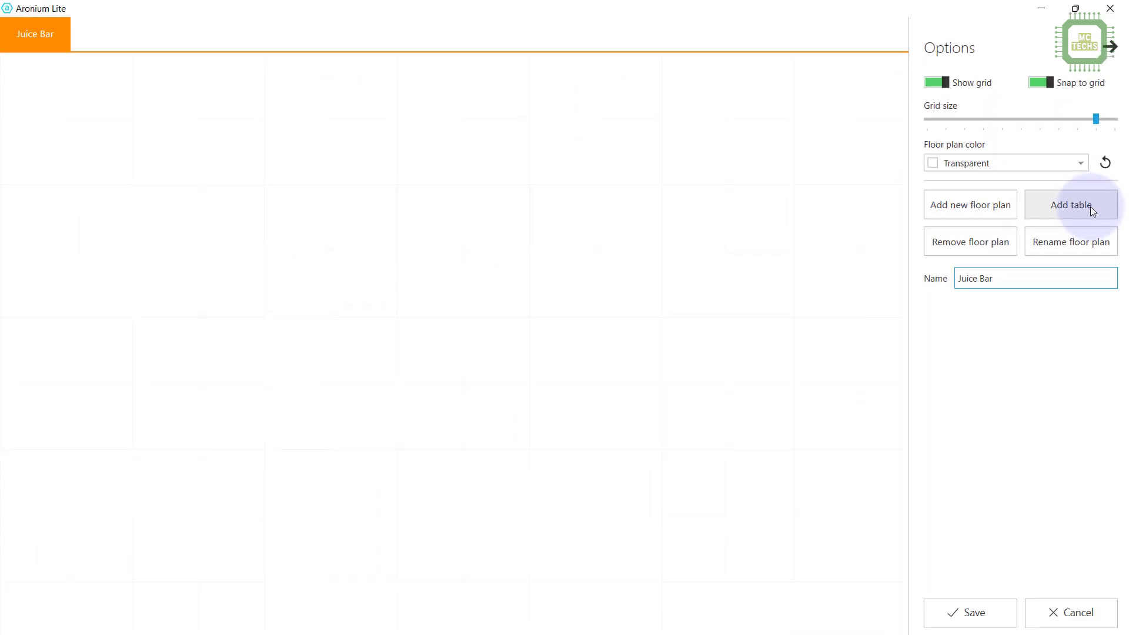
Add a table to the Juice Bar floor plan and name it Table 1.
left_click(1090, 207)
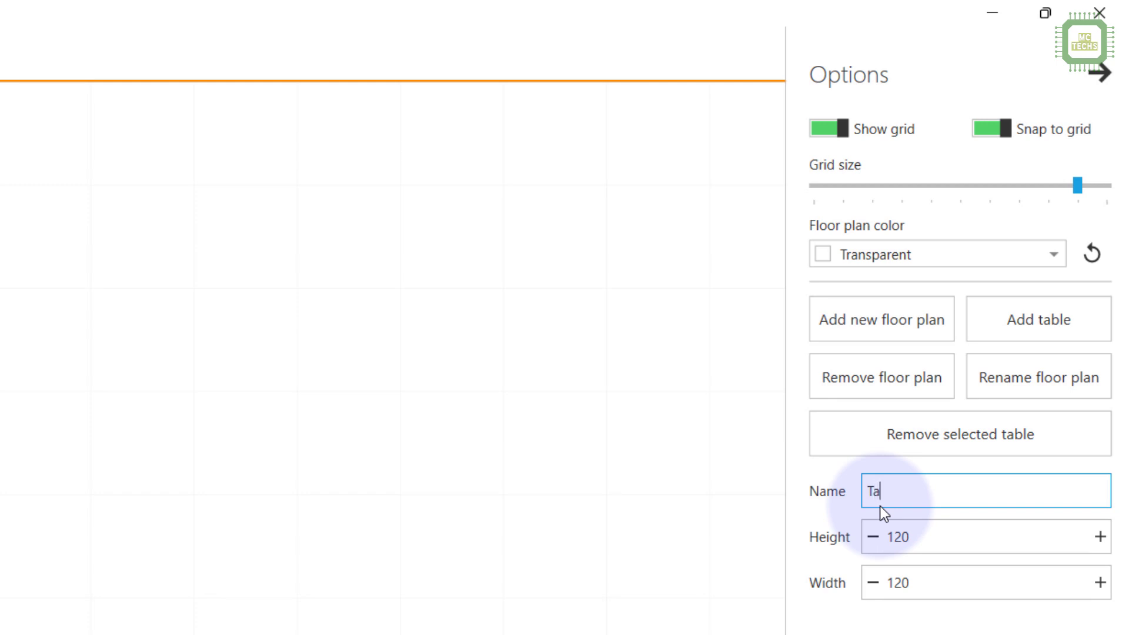
type("ble ")
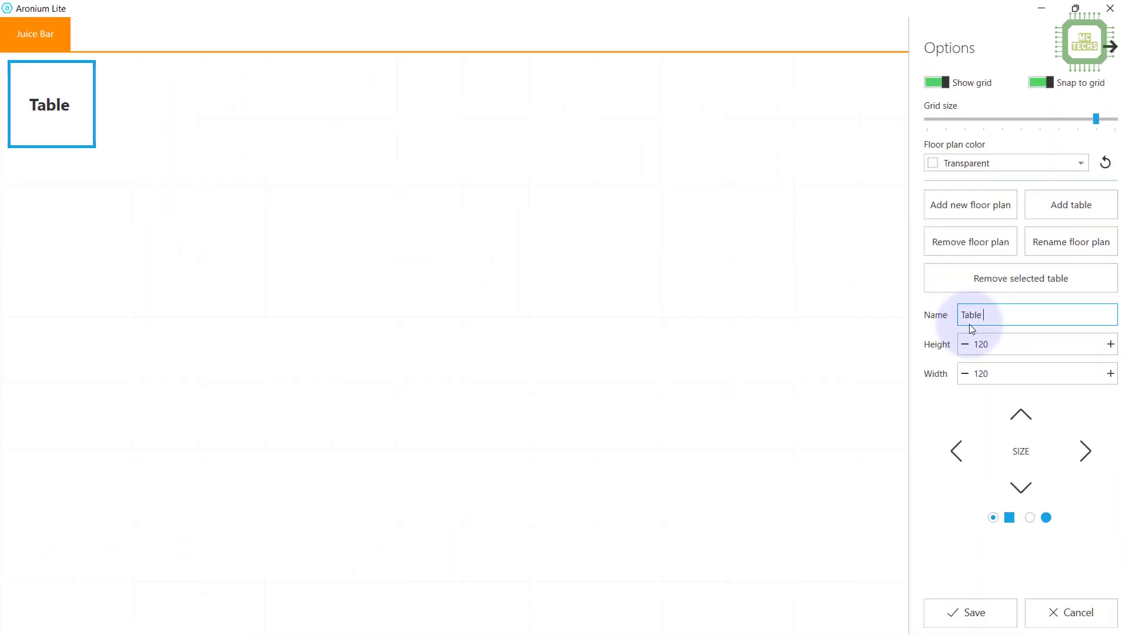
type("1")
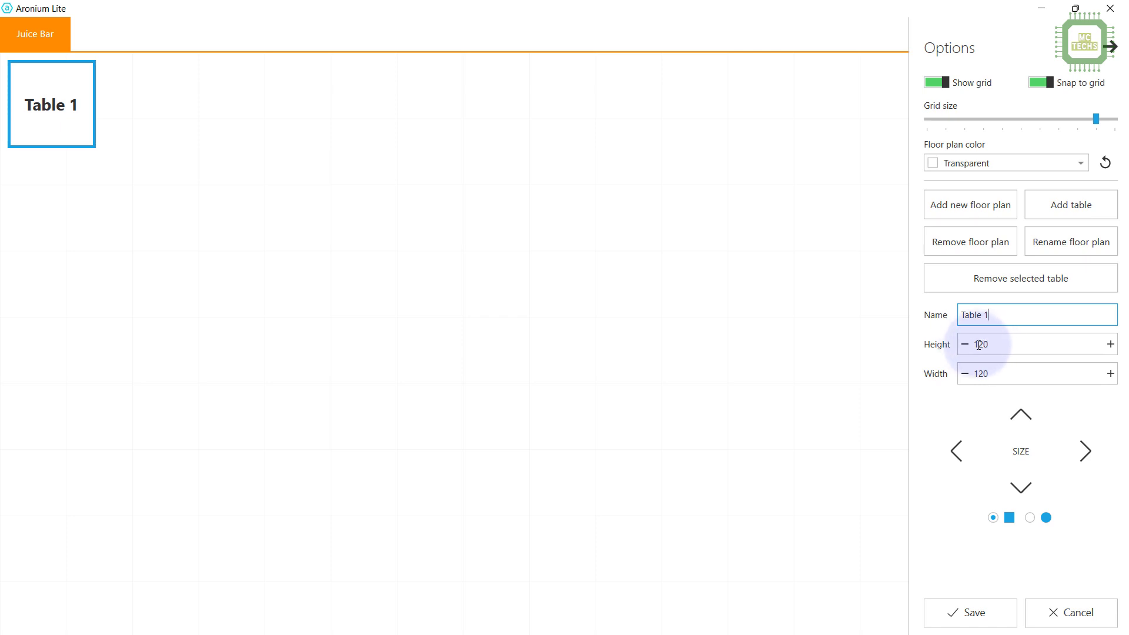
Set both the height and the width of Table 1 to 240.
left_click_drag(975, 346, 1017, 344)
type("40")
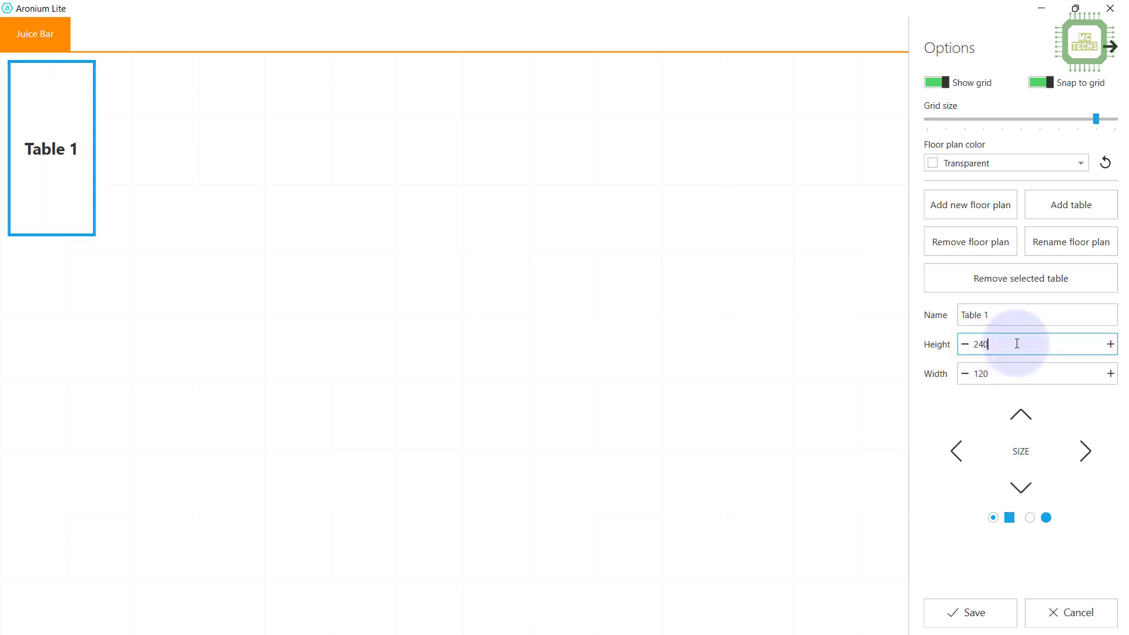
double_click(976, 374)
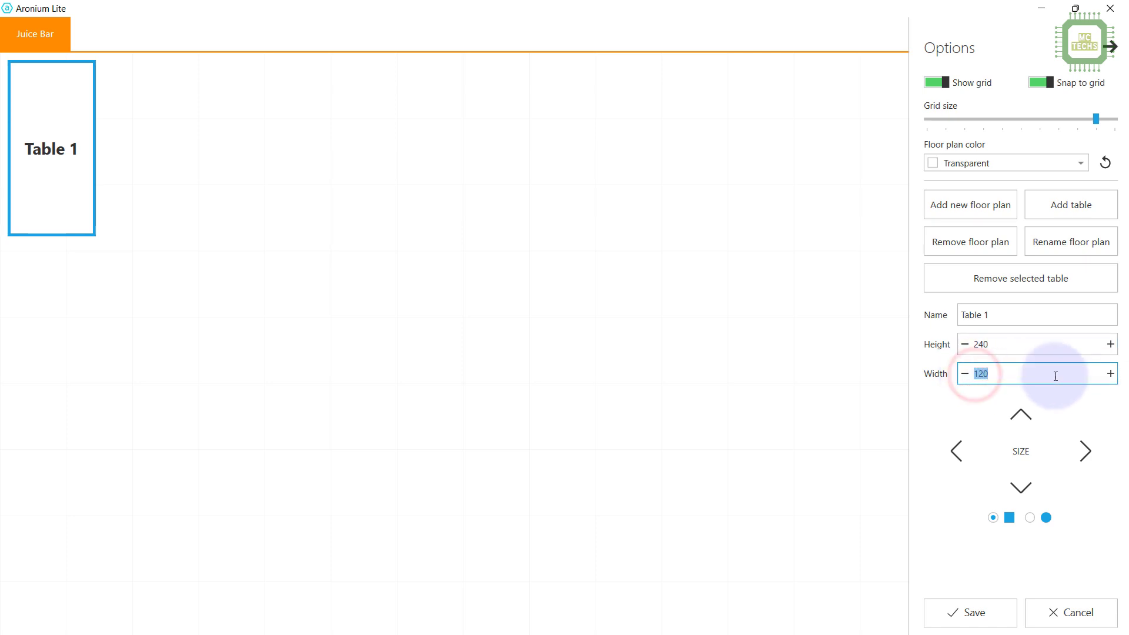
type("240")
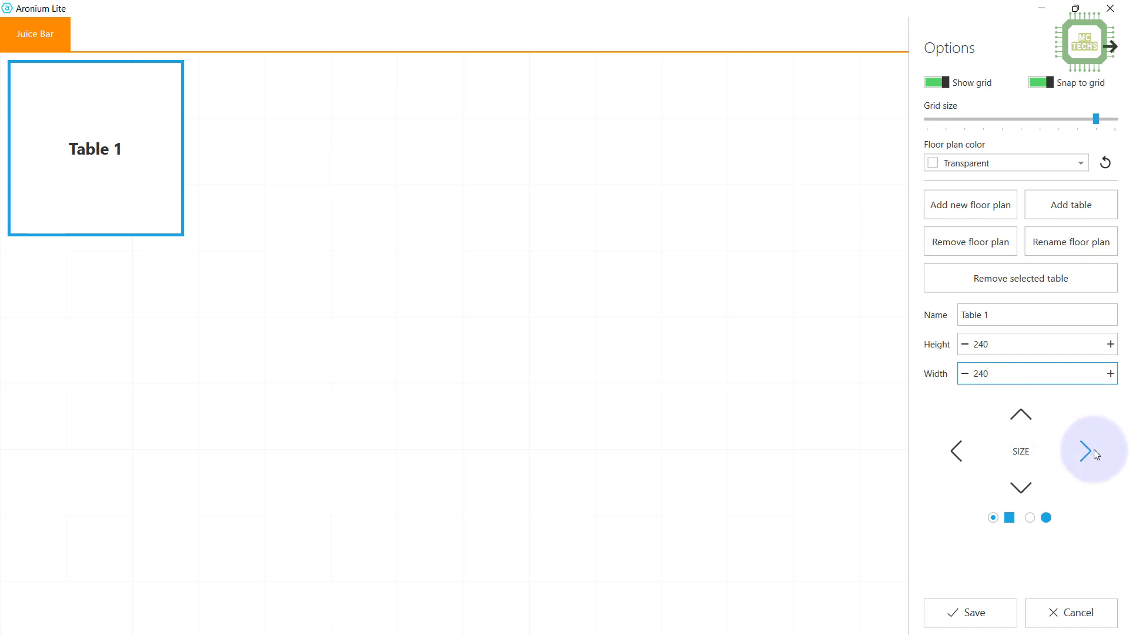
Shrink Table 1 with the size controls to a height of 230 and a width of 230.
left_click(1023, 415)
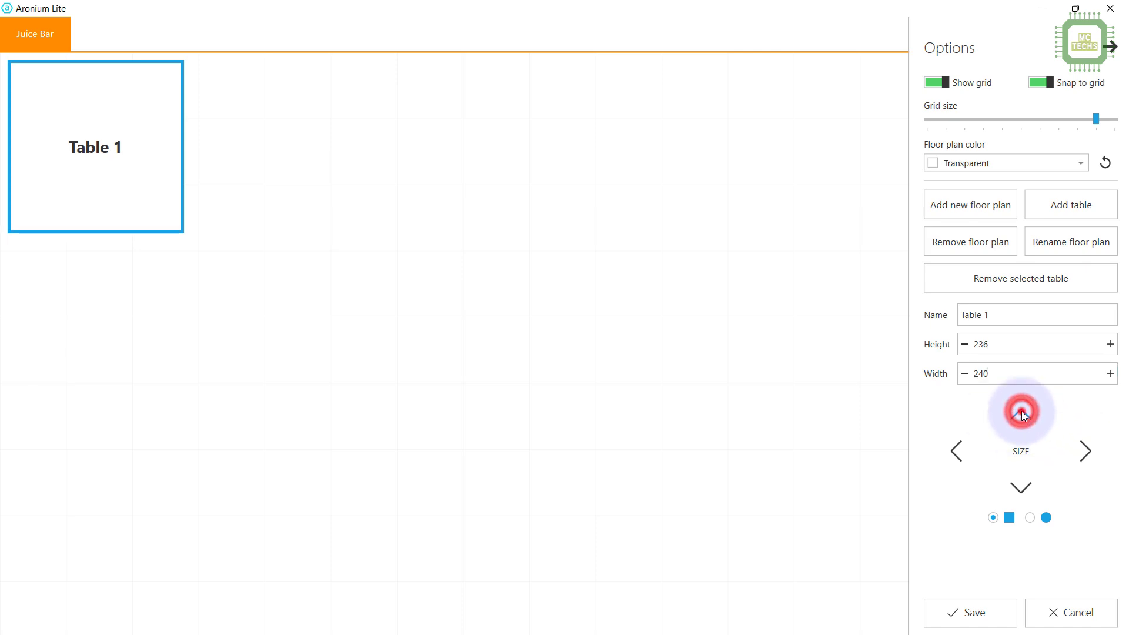
left_click(1021, 413)
left_click(1022, 414)
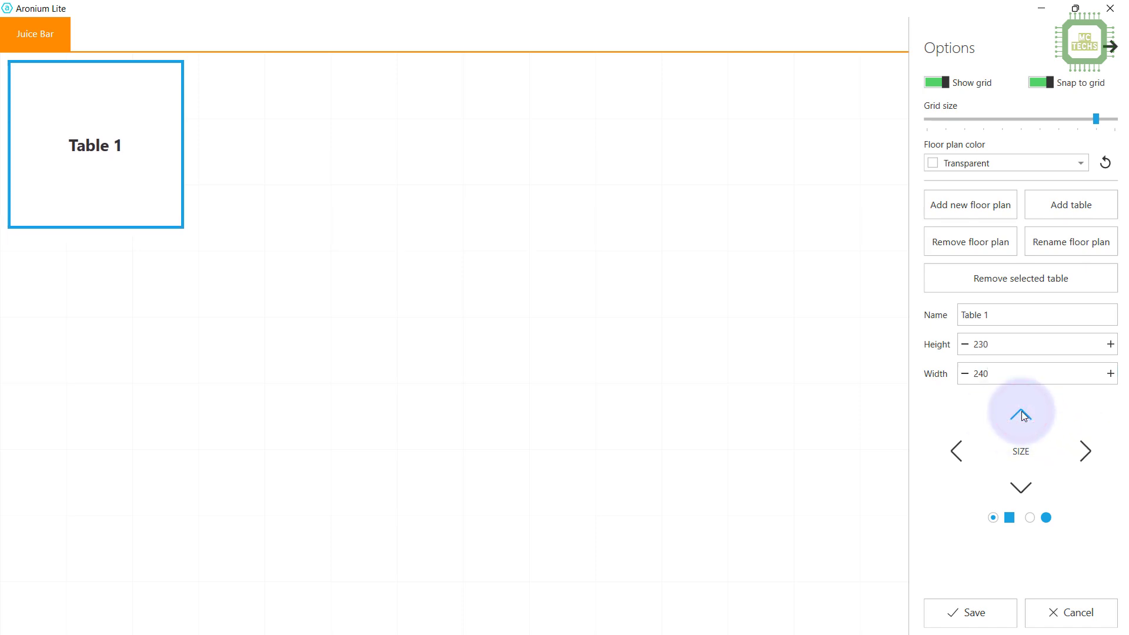
left_click(956, 449)
left_click(957, 448)
left_click(957, 448)
left_click(957, 448)
left_click(957, 448)
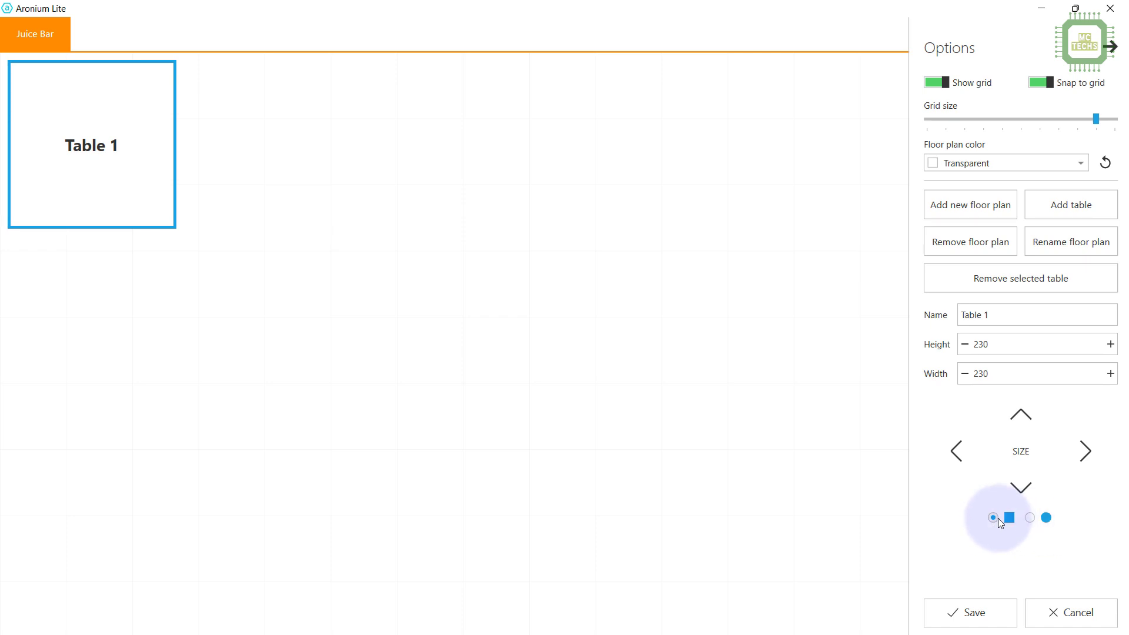
Try the round shape for Table 1, alternating between shapes, and return the table to square.
left_click(1030, 518)
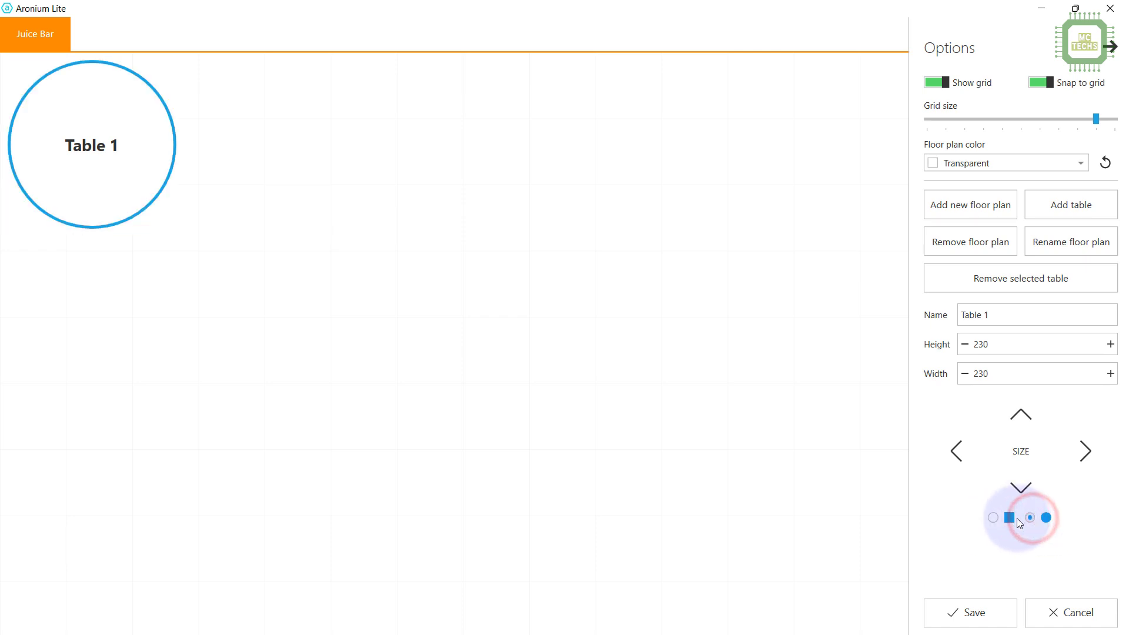
left_click(993, 518)
left_click(1031, 518)
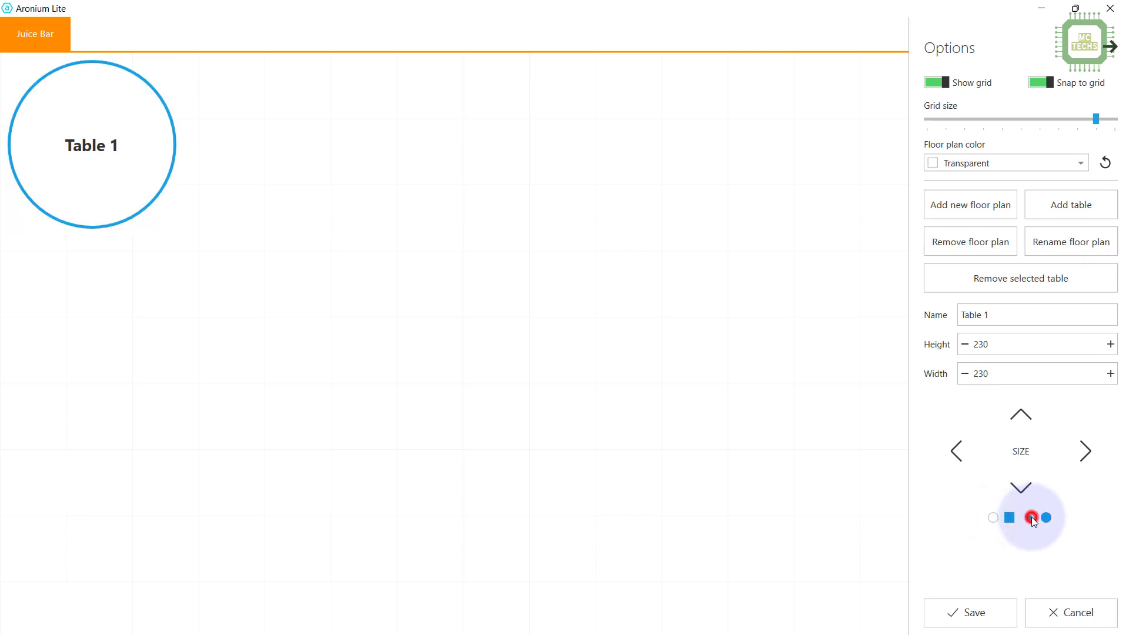
left_click(992, 518)
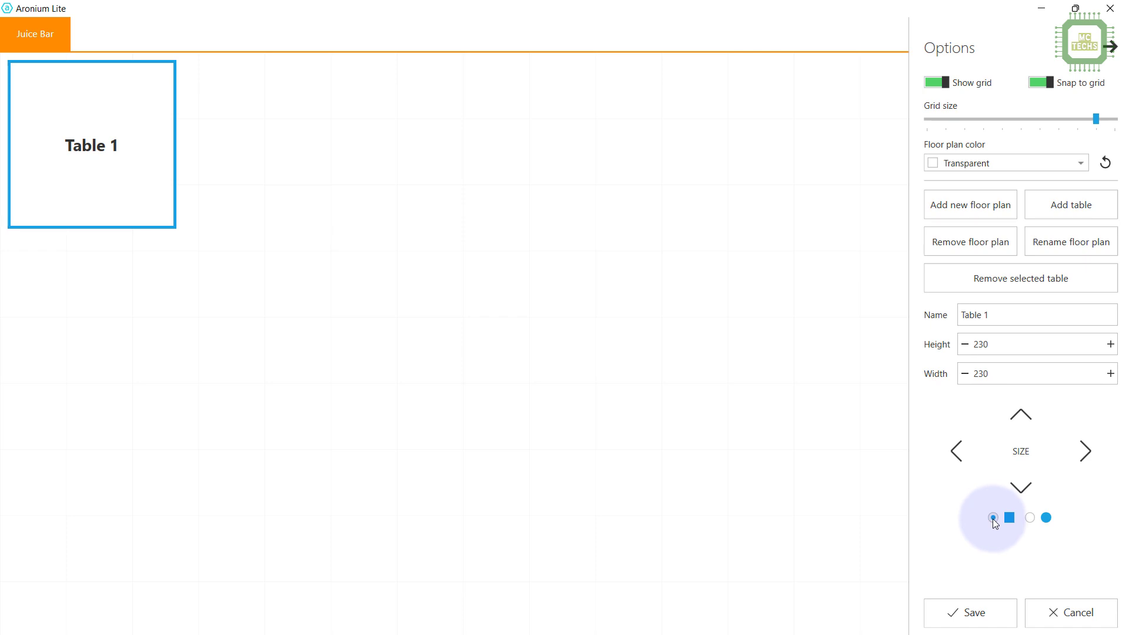
Add a second table, place it to the right of Table 1 and name it Table 2.
left_click(1072, 206)
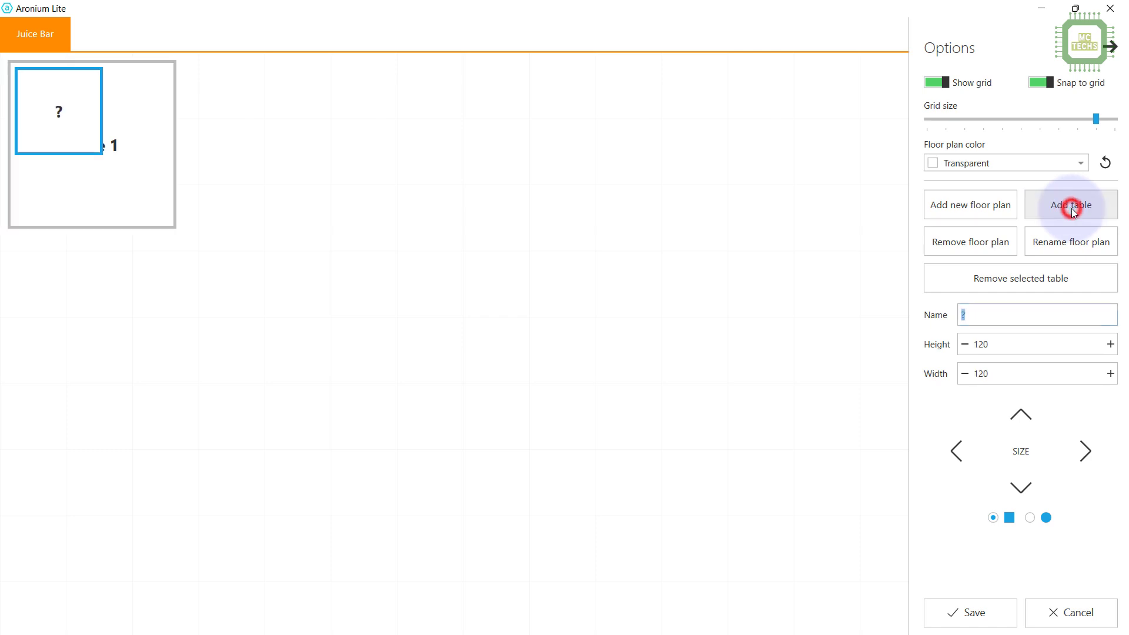
left_click_drag(51, 123, 263, 112)
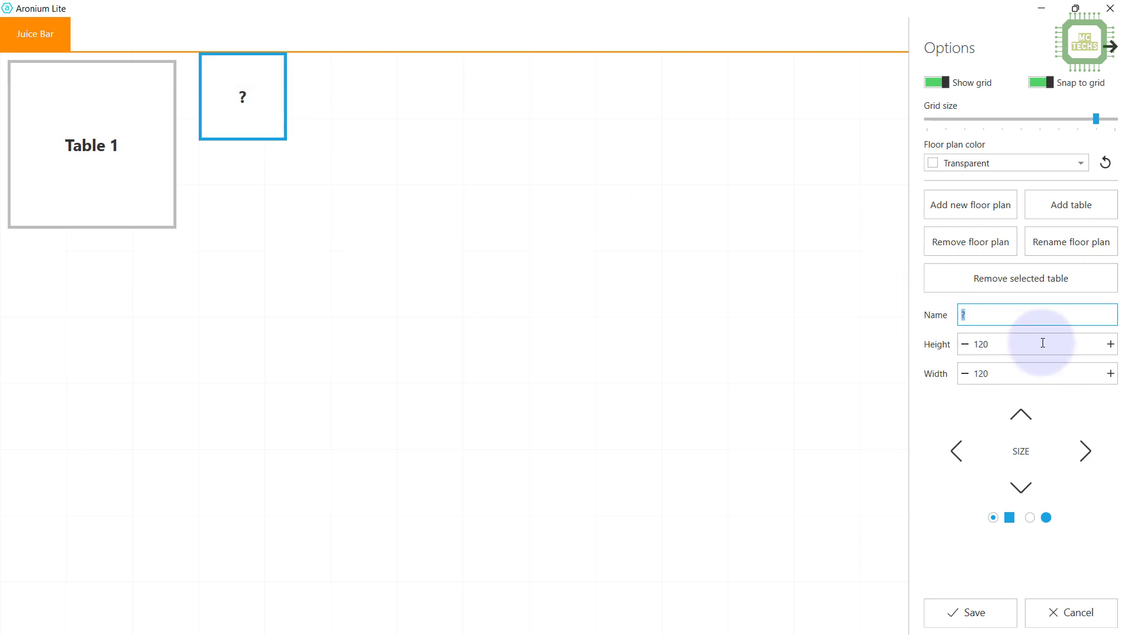
type("Table 2")
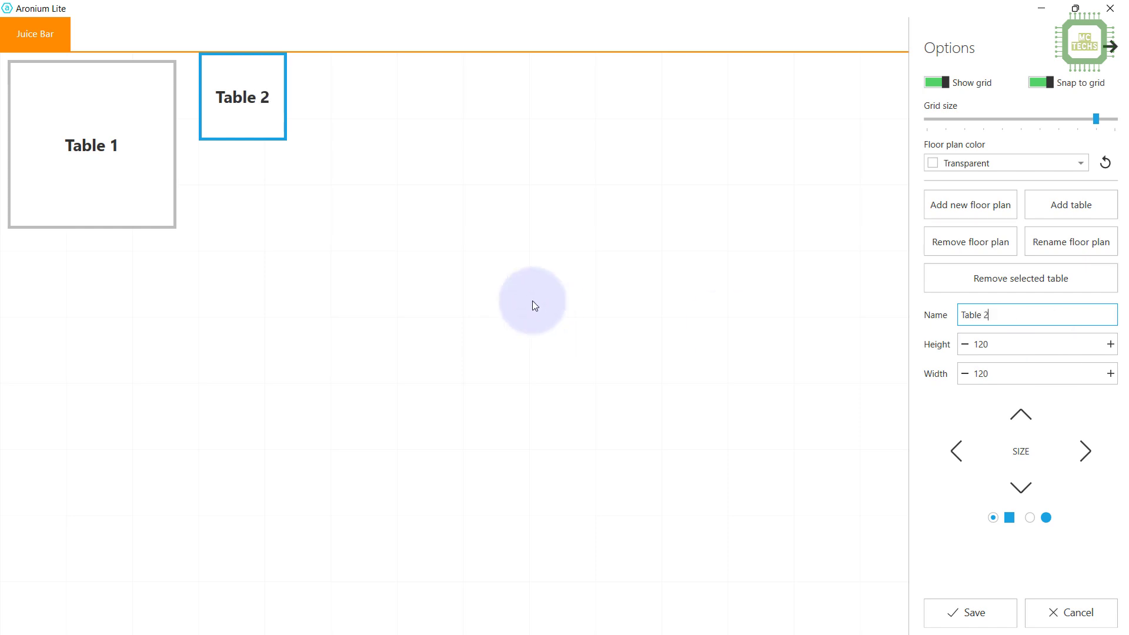
left_click(535, 305)
Add a third table, place it directly below Table 2 and name it Table 3.
left_click(1090, 209)
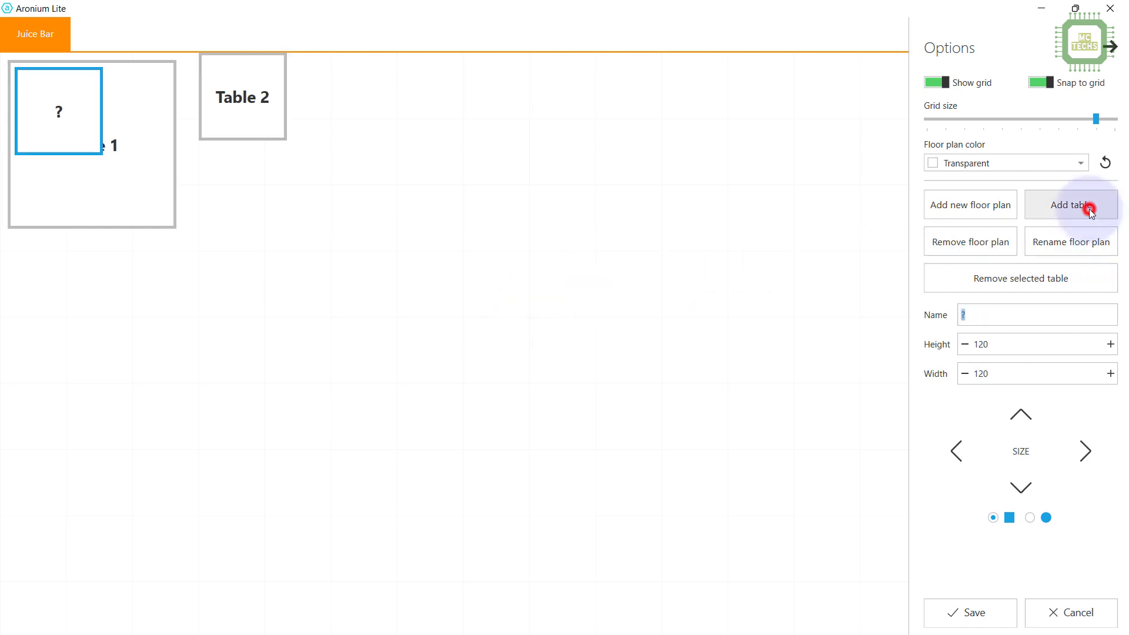
mouse_move(65, 112)
left_mouse_down()
mouse_move(252, 220)
mouse_move(253, 255)
left_mouse_up()
left_click(496, 287)
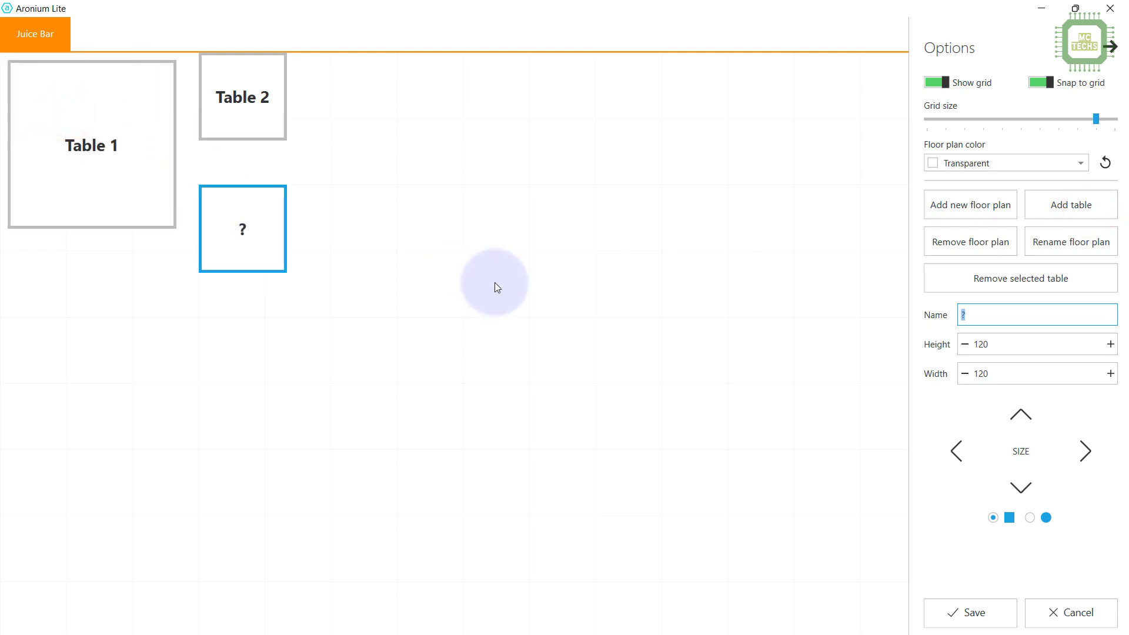
left_click(973, 319)
type("T")
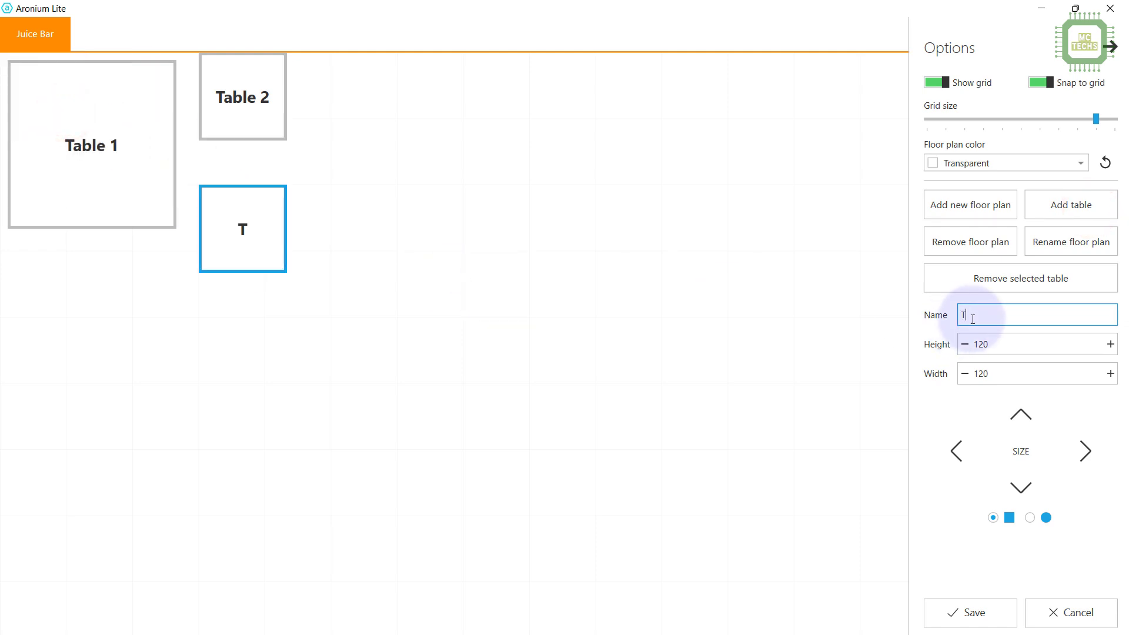
type("able 3")
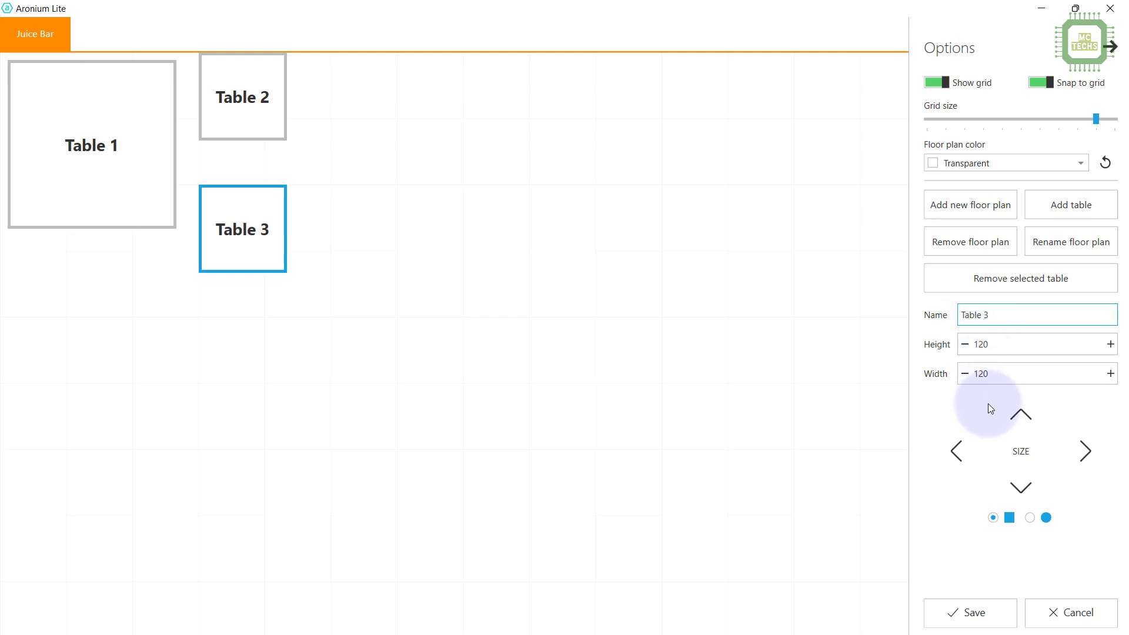
Reduce the height of Table 3 to 108 with the size controls.
left_click(1022, 413)
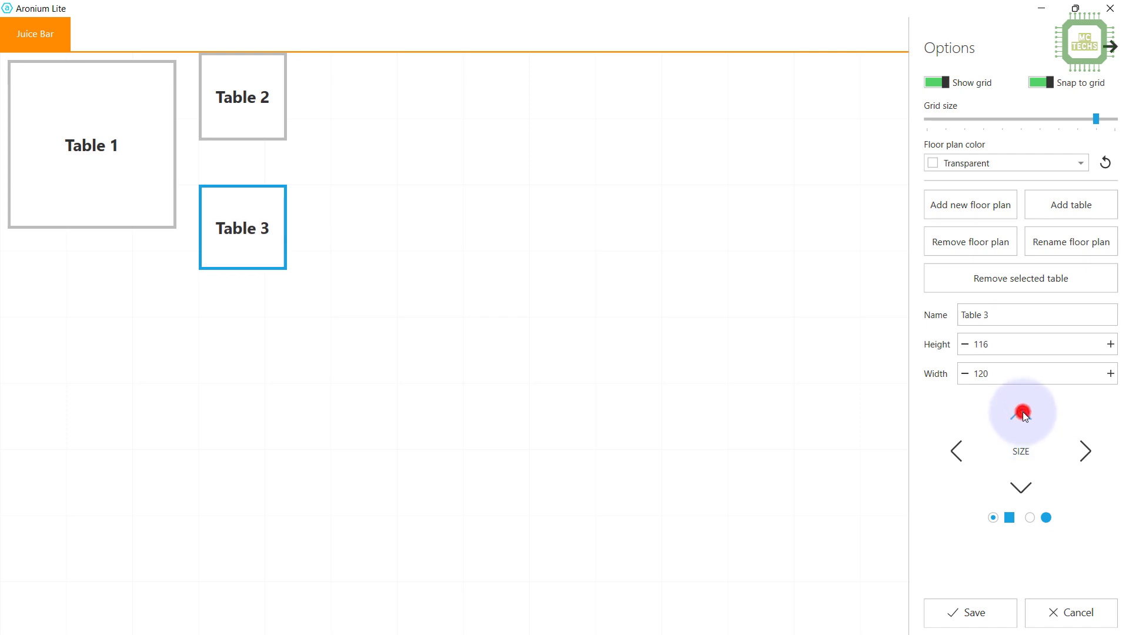
left_click(1023, 414)
left_click(1022, 414)
left_click(1022, 413)
left_click(1022, 414)
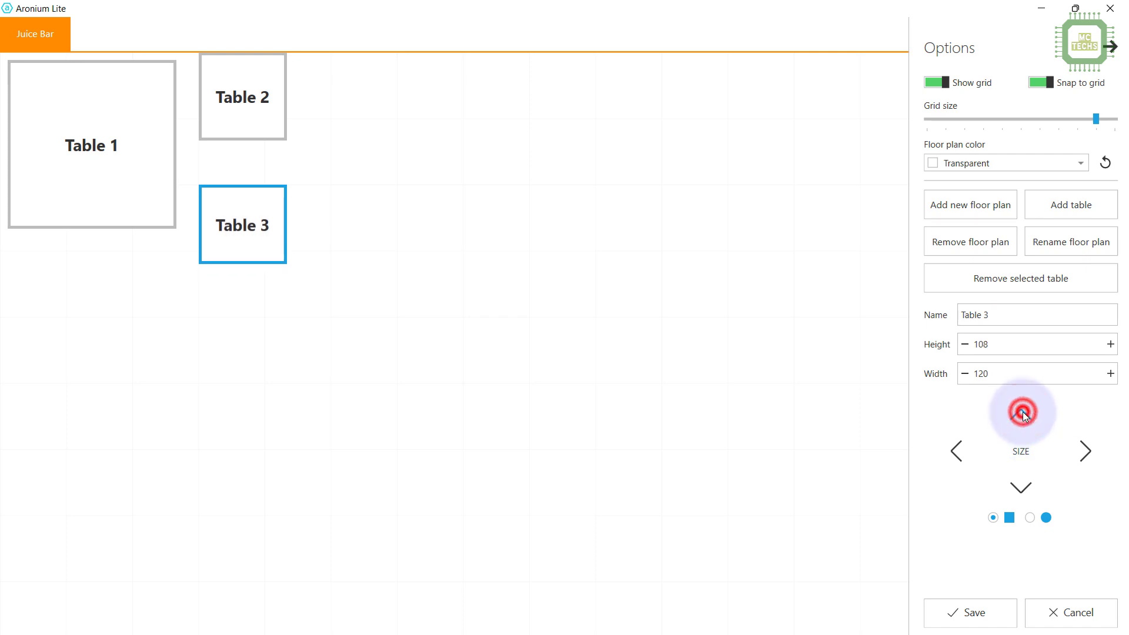
Widen Table 3 gradually with the size controls and set its width to 300.
left_click(1086, 451)
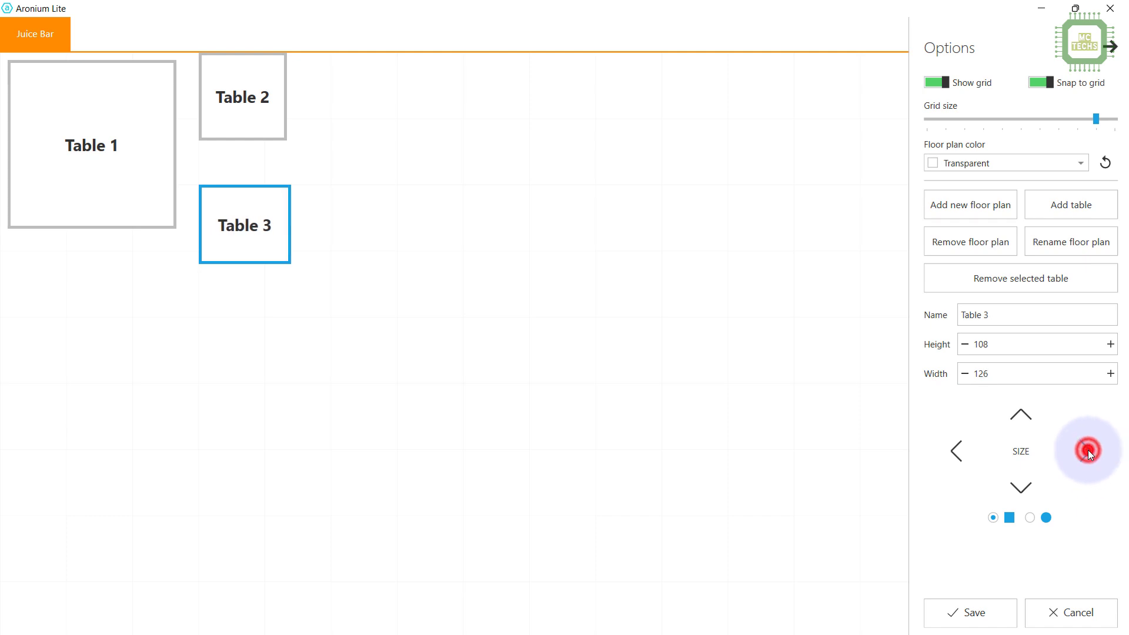
left_click(1085, 452)
left_click(1086, 451)
left_click(1085, 452)
left_click(1086, 451)
left_click(1086, 451)
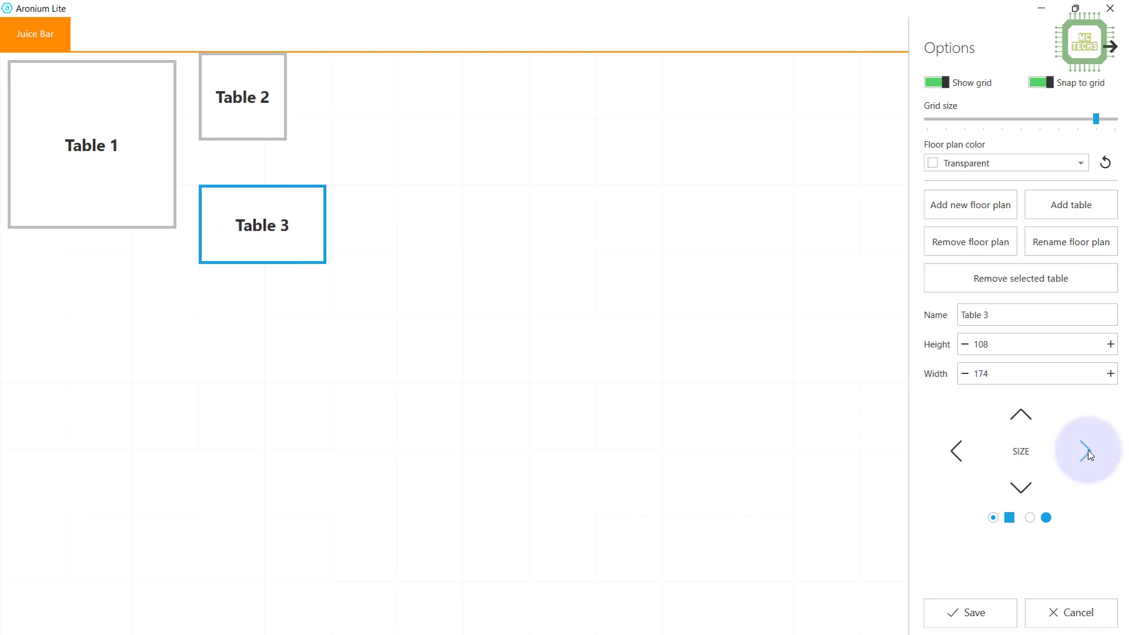
left_click(1086, 451)
left_click(1086, 451)
left_click(1086, 451)
left_click(1085, 451)
left_click(1086, 451)
left_click(1085, 451)
left_click(1086, 451)
left_click(1086, 451)
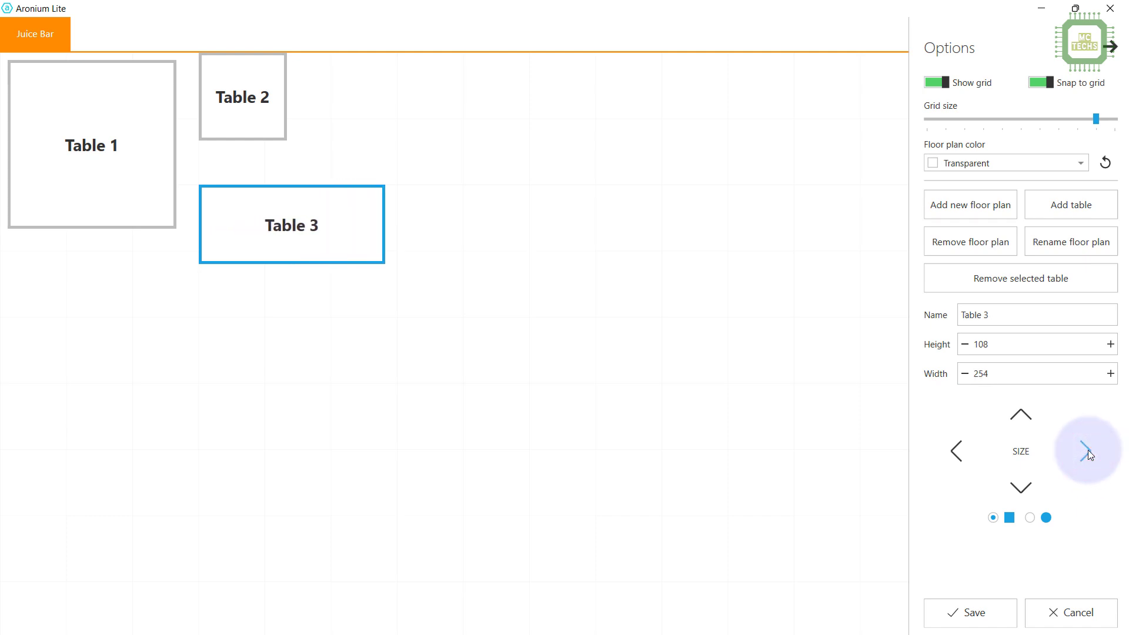
left_click(352, 252)
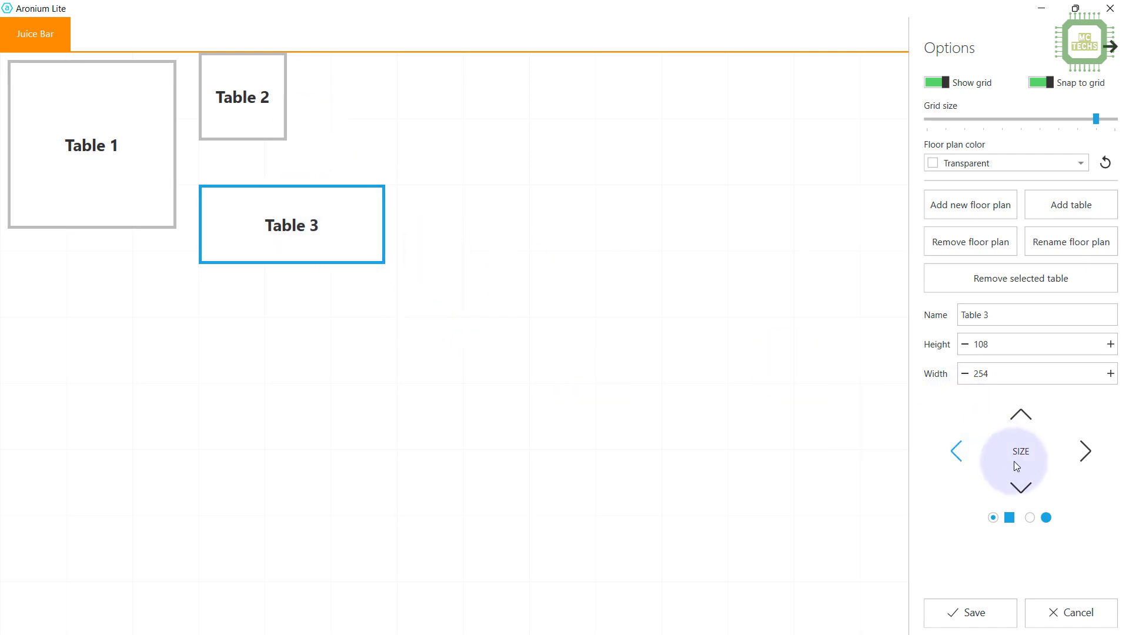
left_click(1085, 452)
left_click(1086, 451)
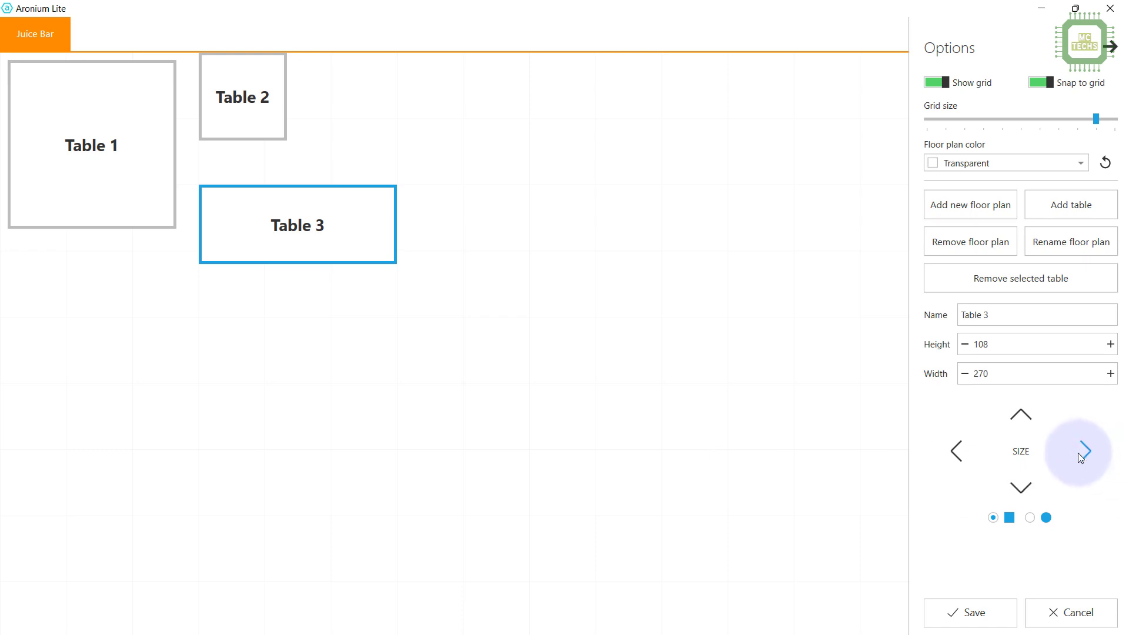
left_click(1085, 451)
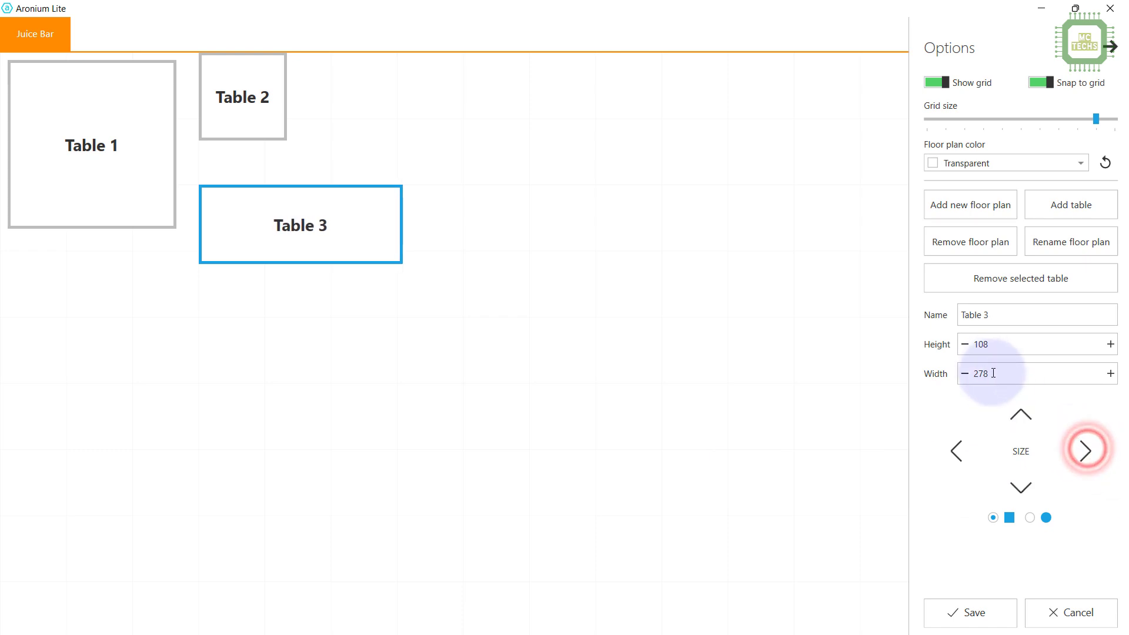
left_click_drag(993, 373, 968, 376)
type("300")
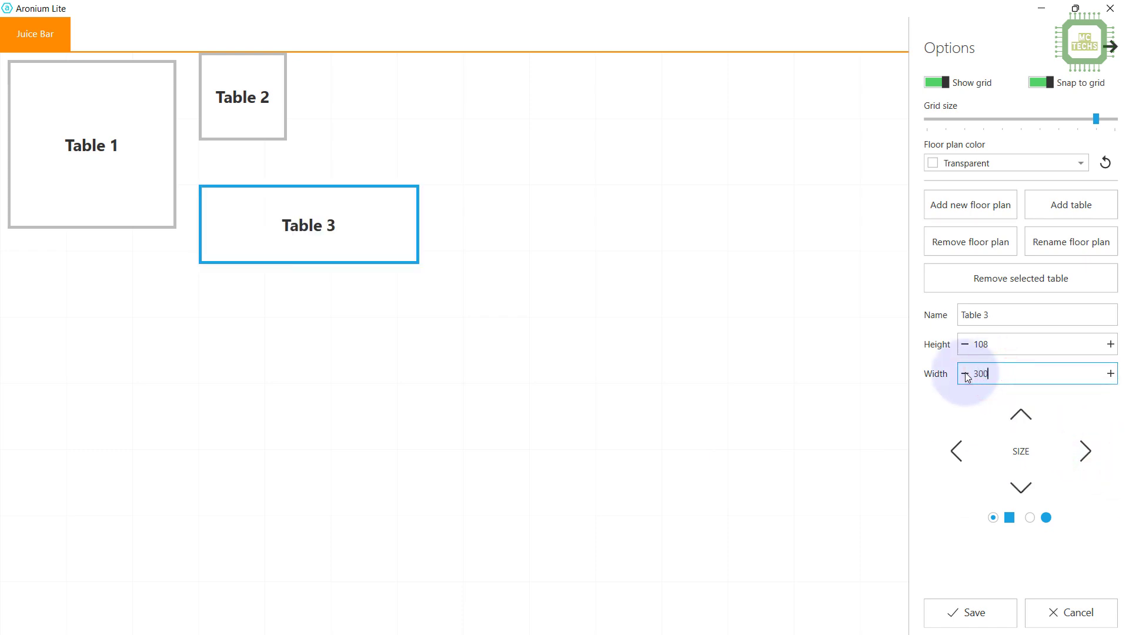
Add a fourth table, place it beside Table 2 in the upper row and name it Table4.
left_click(270, 101)
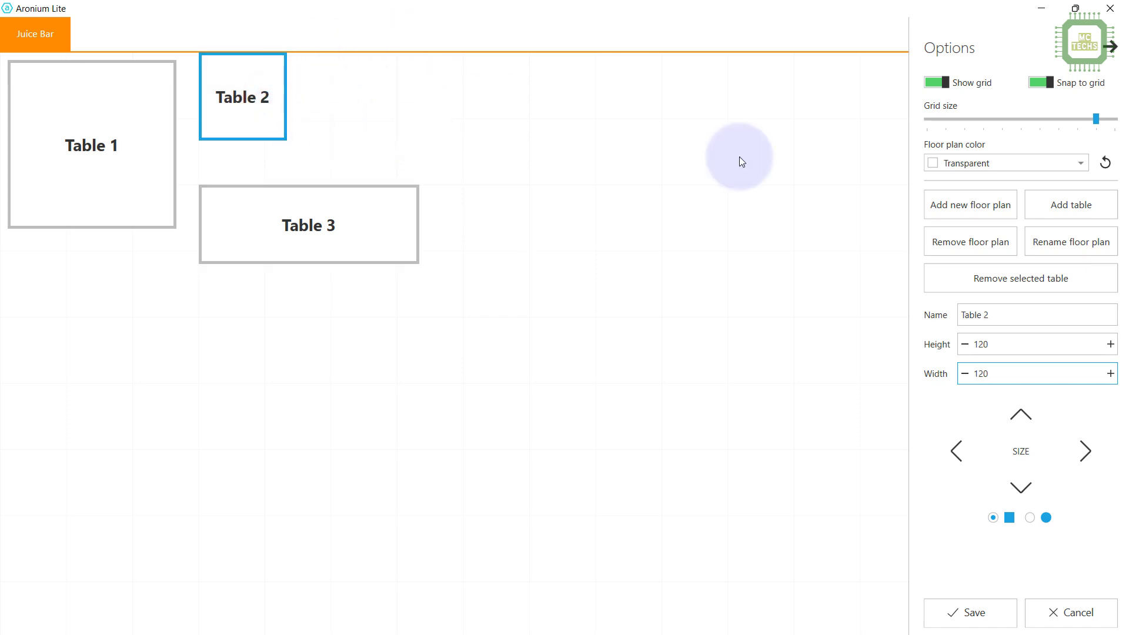
left_click(1076, 207)
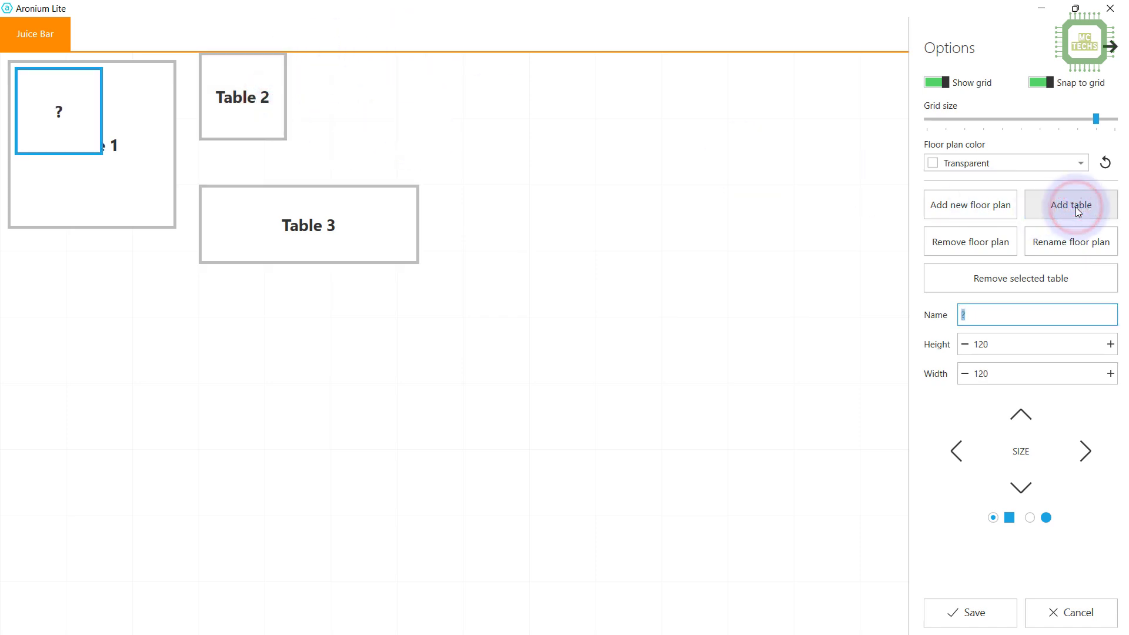
left_click_drag(58, 129, 387, 136)
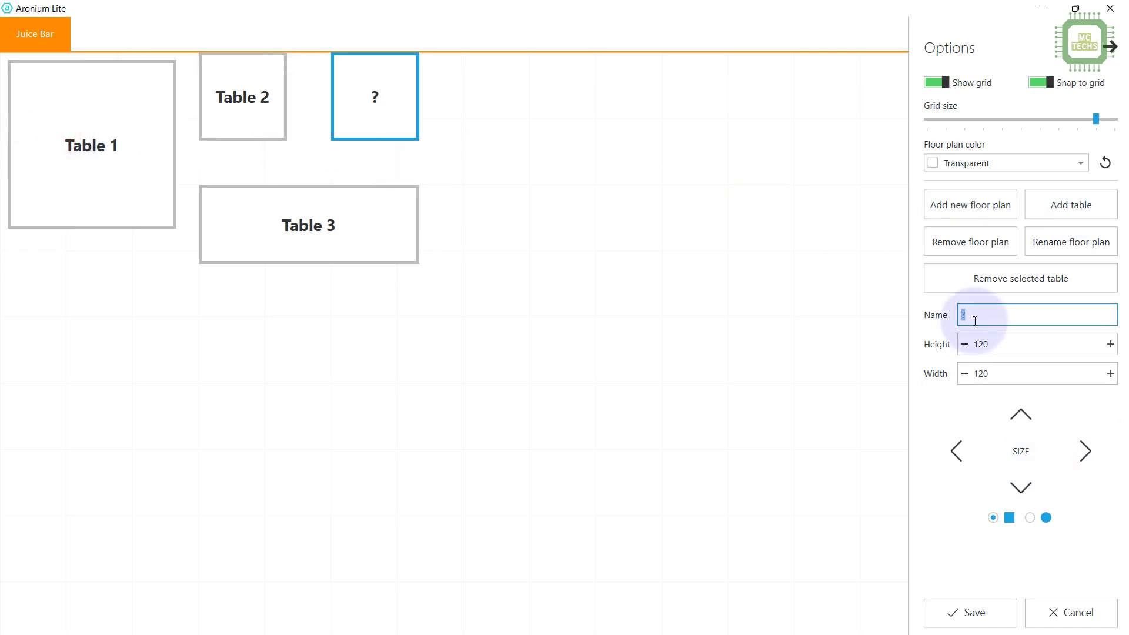
type("Table4")
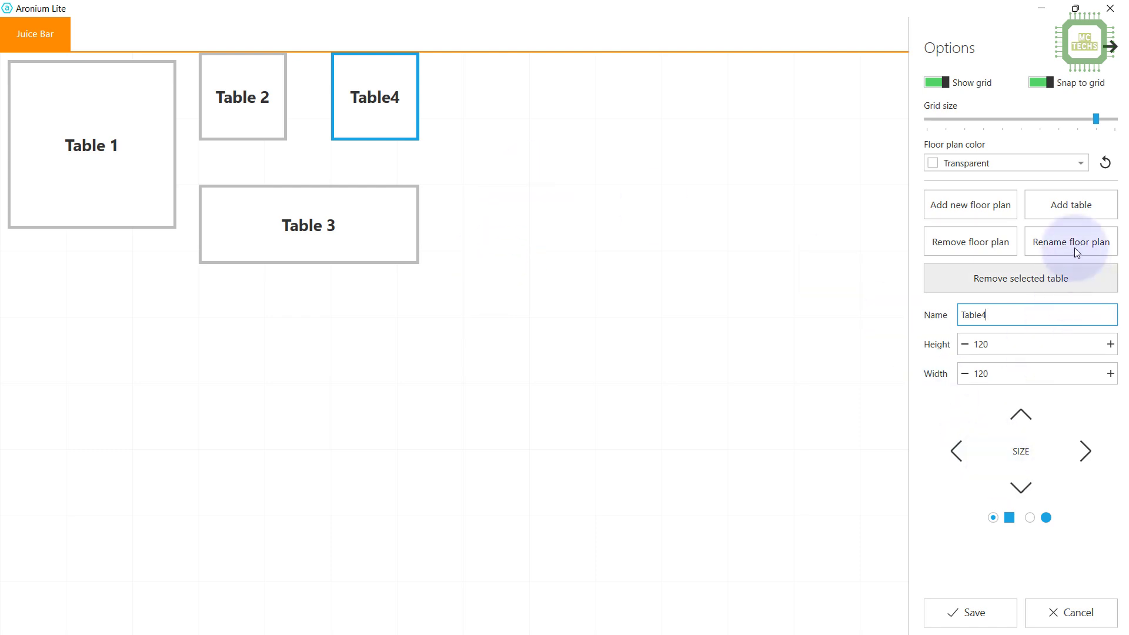
Add a fifth table, place it to the right of Table4 and slightly lower, and name it Table 6.
left_click(1068, 205)
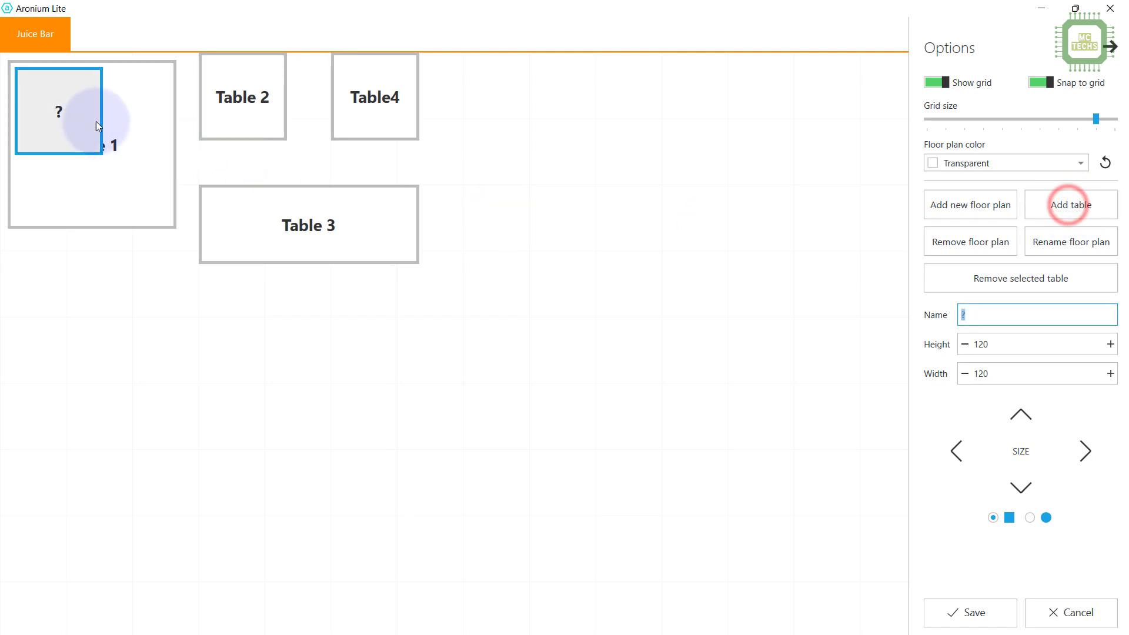
left_click_drag(96, 122, 594, 203)
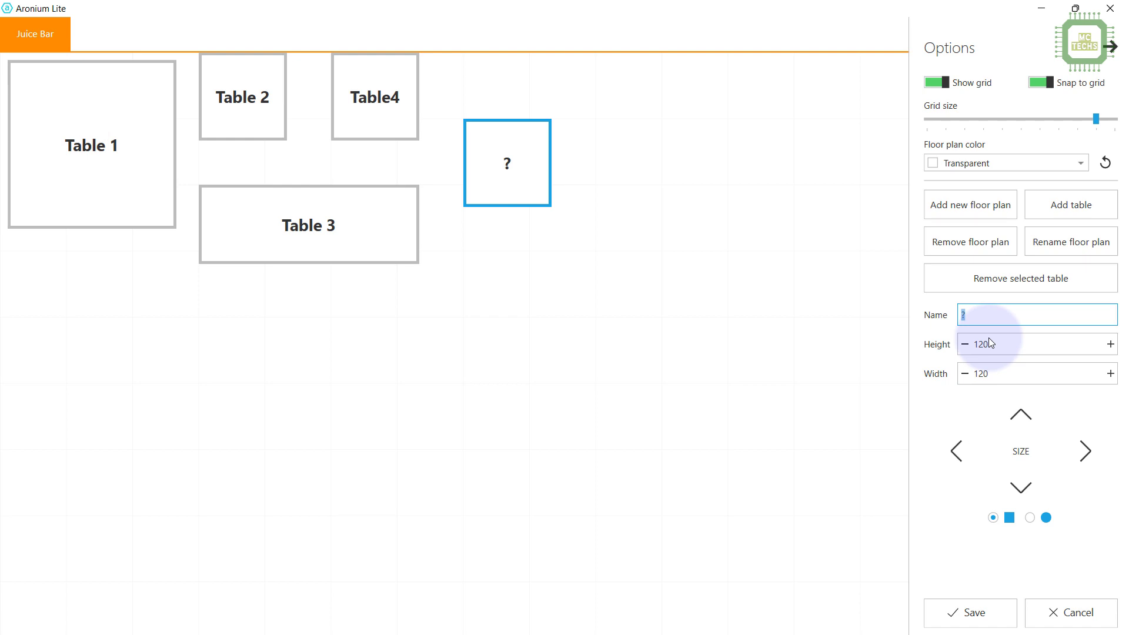
type("Table 6")
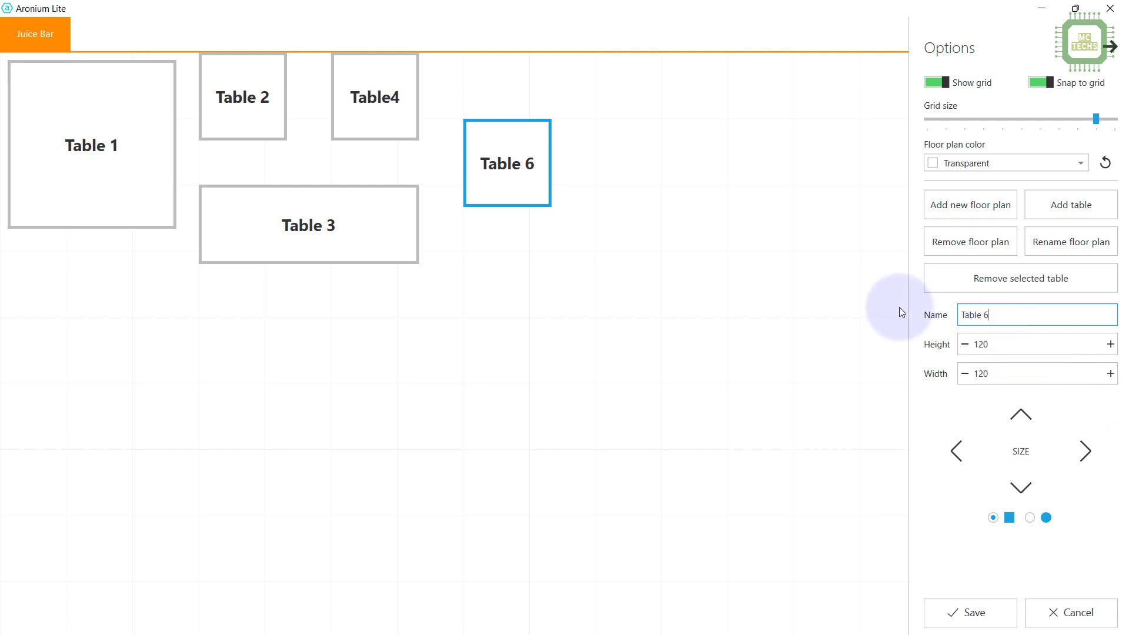
Make Table 6 round and set its height and width to 200.
left_click(1031, 518)
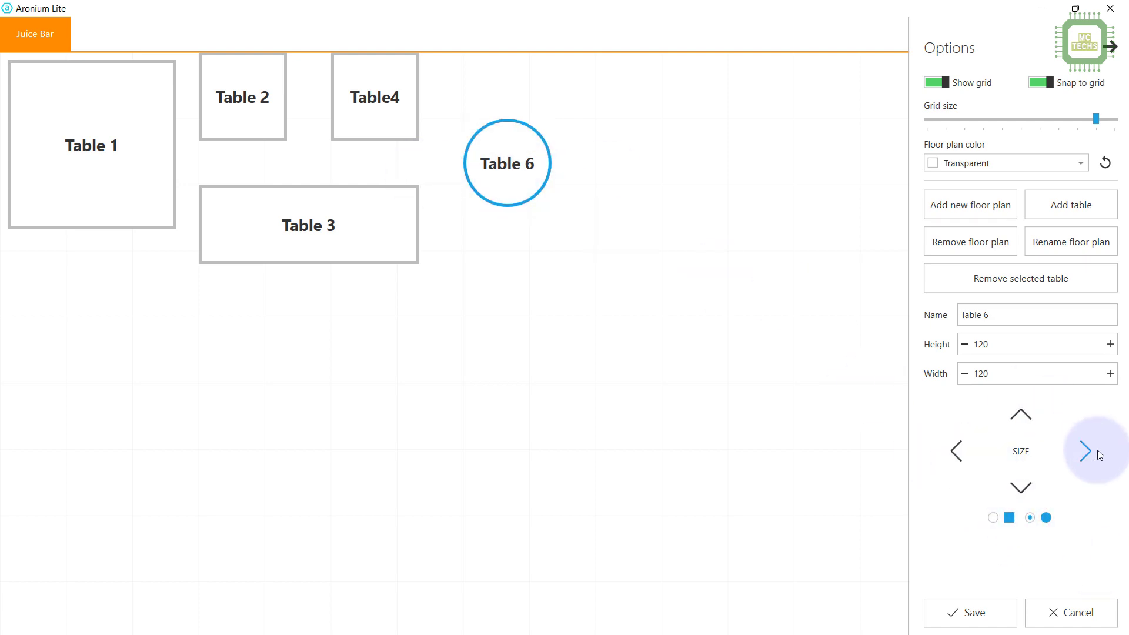
left_click(998, 346)
left_click_drag(998, 346, 945, 344)
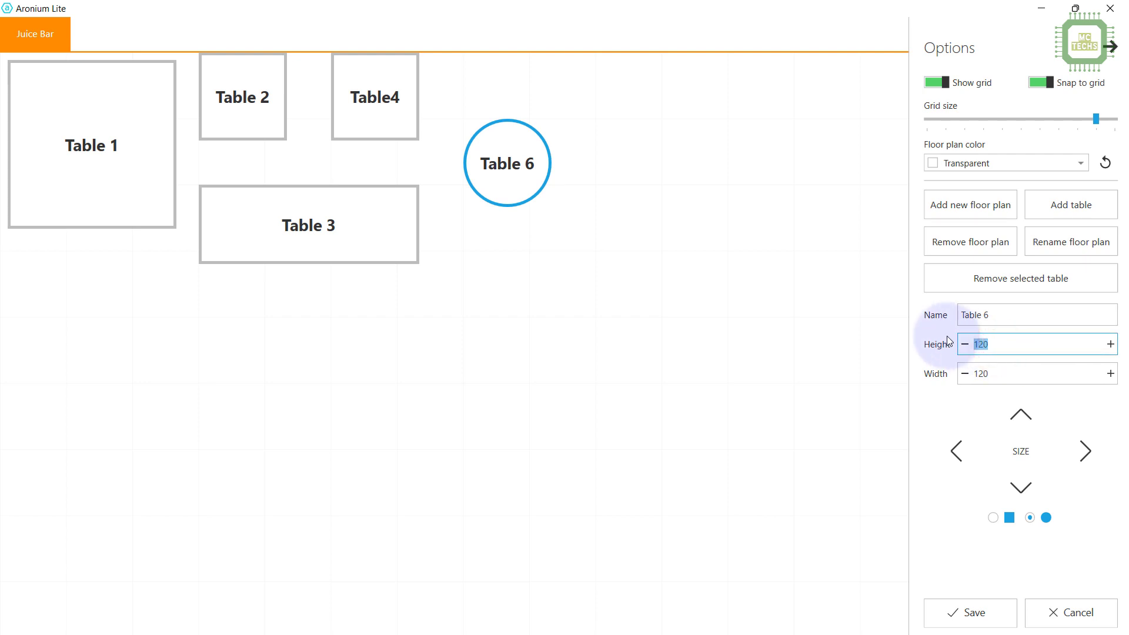
type("200")
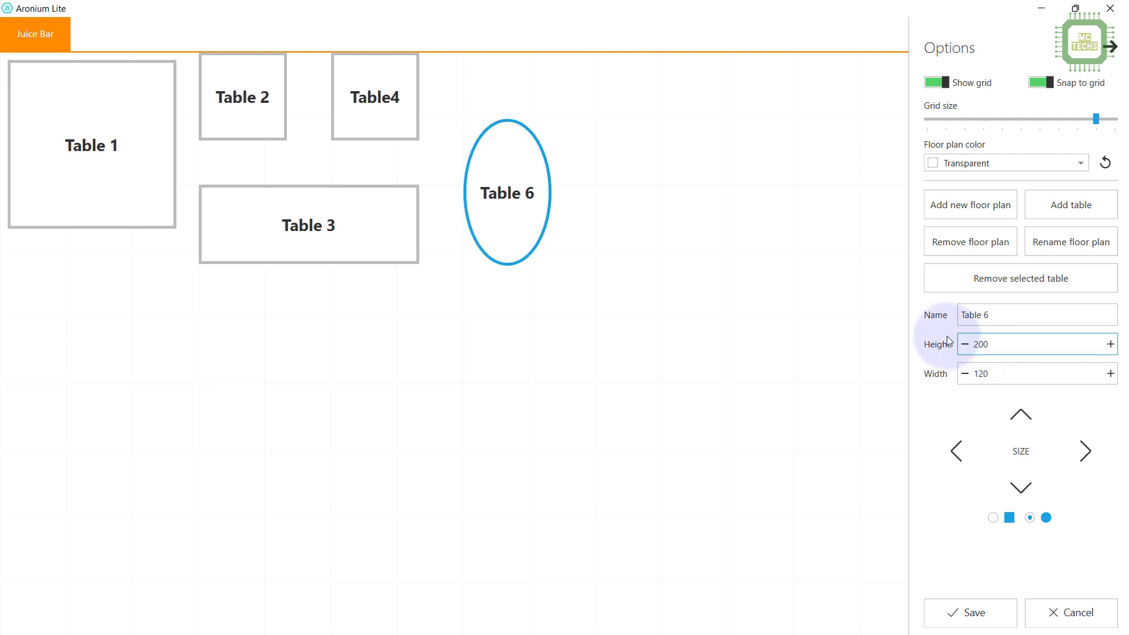
left_click_drag(996, 376, 890, 376)
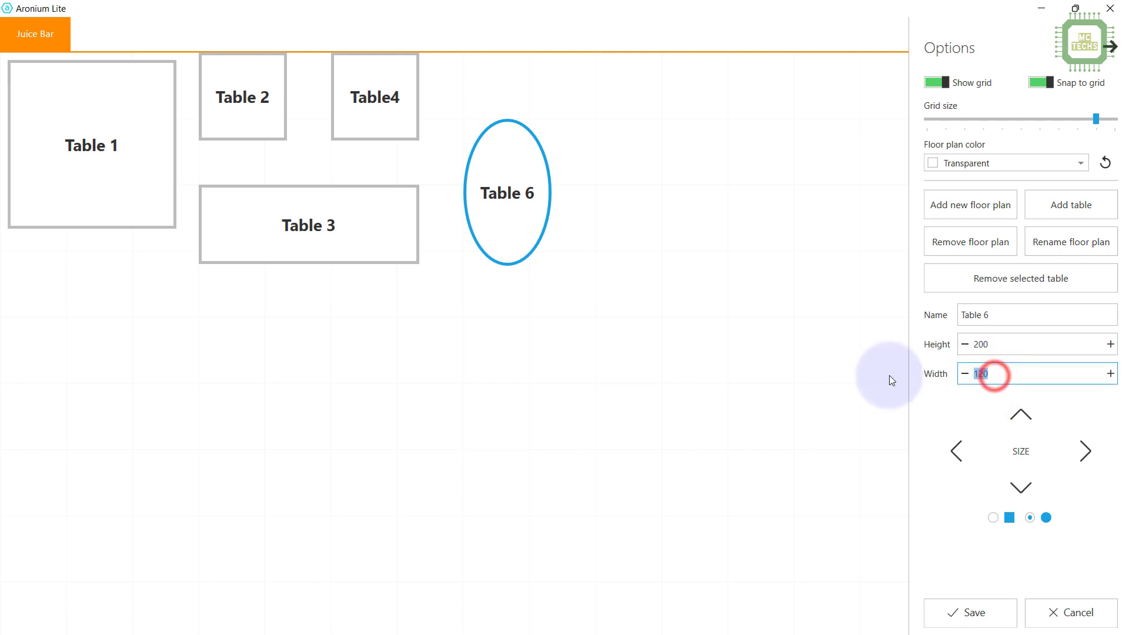
type("200")
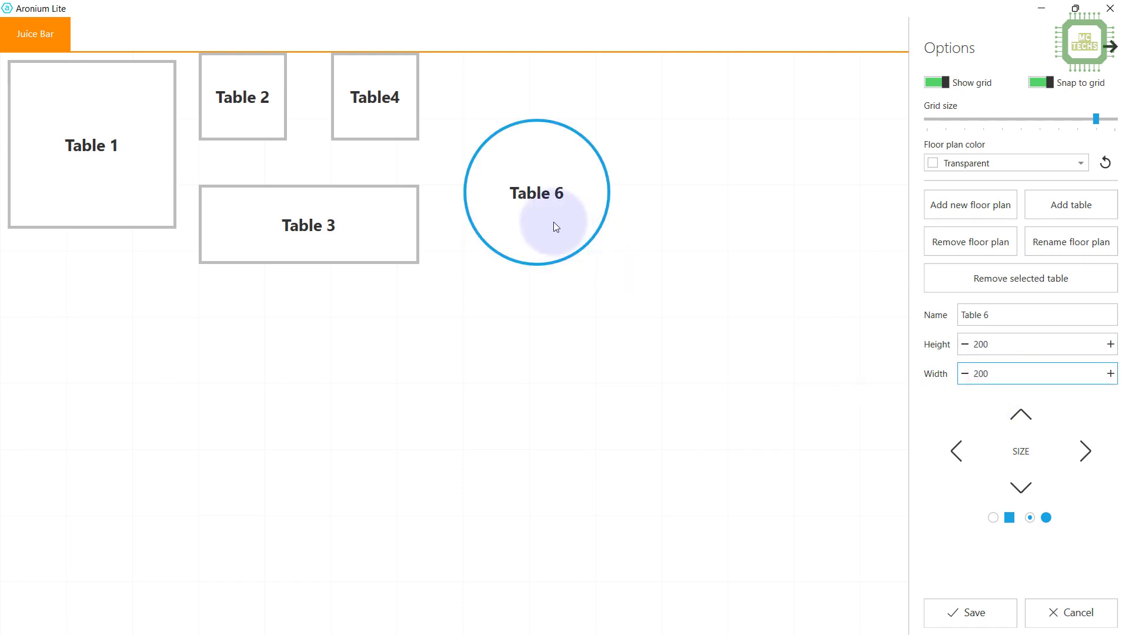
Move Table 6 up so its upper edge lines up with Table 2 and Table4.
left_click(521, 219)
left_click(539, 236)
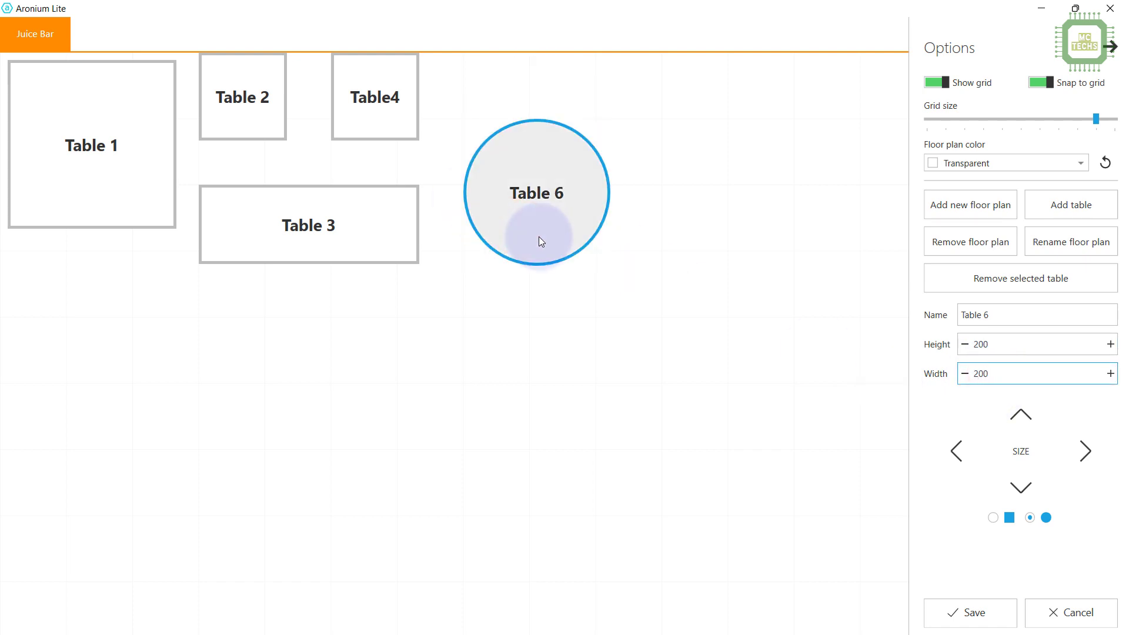
mouse_move(538, 236)
left_mouse_down()
mouse_move(553, 175)
mouse_move(588, 281)
mouse_move(584, 213)
mouse_move(592, 265)
mouse_move(591, 223)
left_mouse_up()
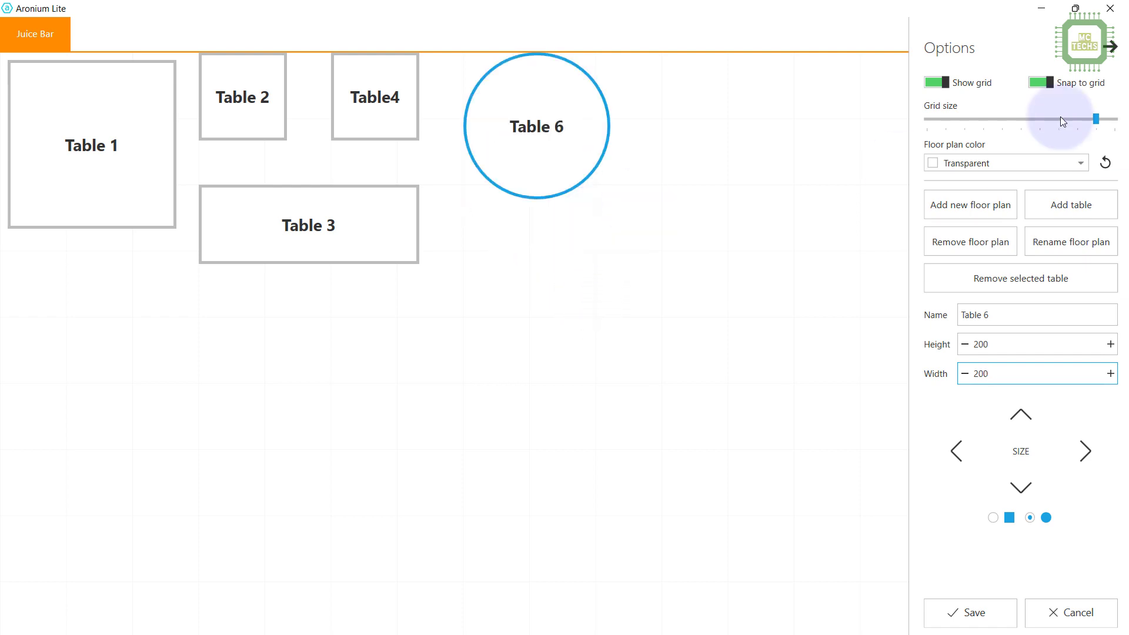
Turn off snapping to the grid and shift each of the five tables a short distance freely.
left_click(1051, 83)
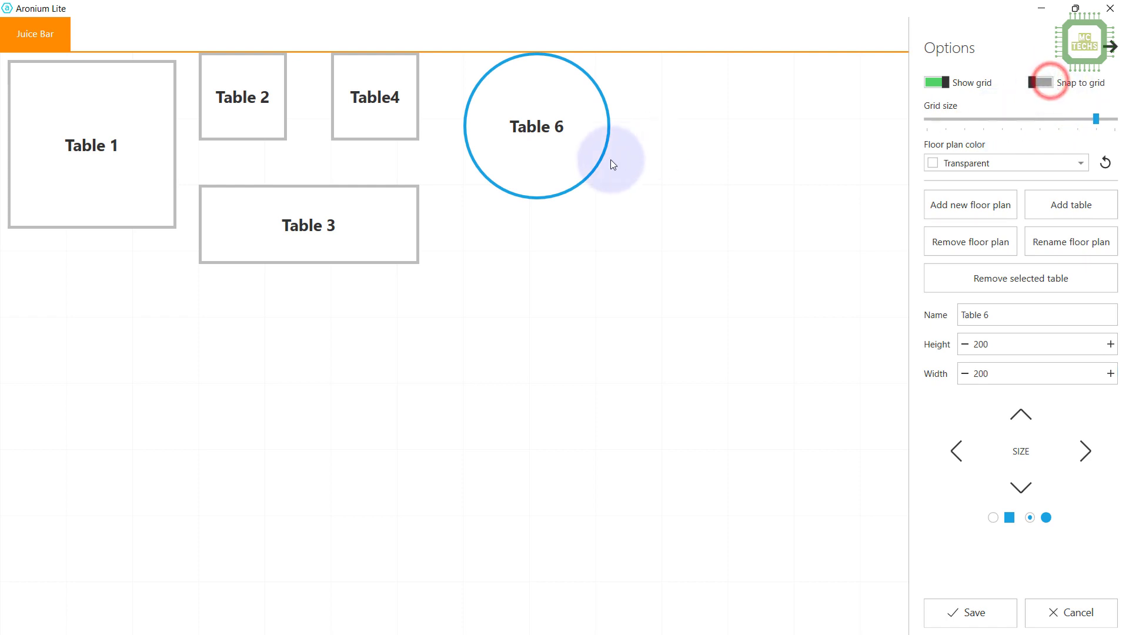
left_click_drag(566, 121, 559, 148)
left_click_drag(138, 137, 144, 159)
left_click_drag(265, 113, 273, 129)
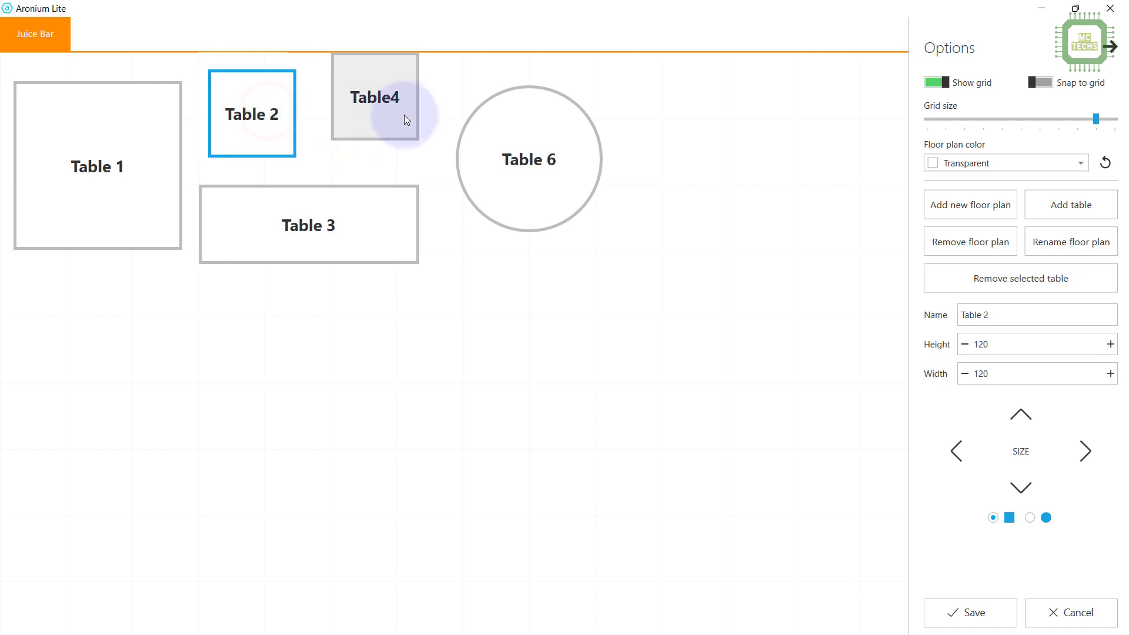
left_click_drag(405, 113, 407, 128)
left_click_drag(392, 213, 402, 214)
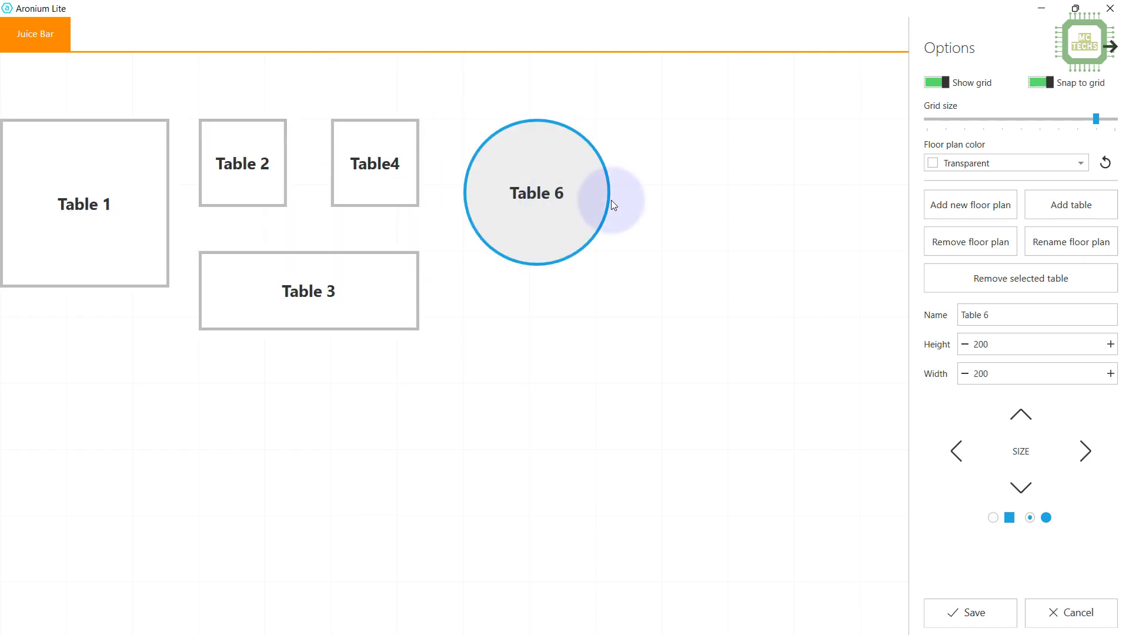
Switch grid snapping off again, then move Table 1 down and to the right and Table 6 down and to the left.
left_click(1051, 83)
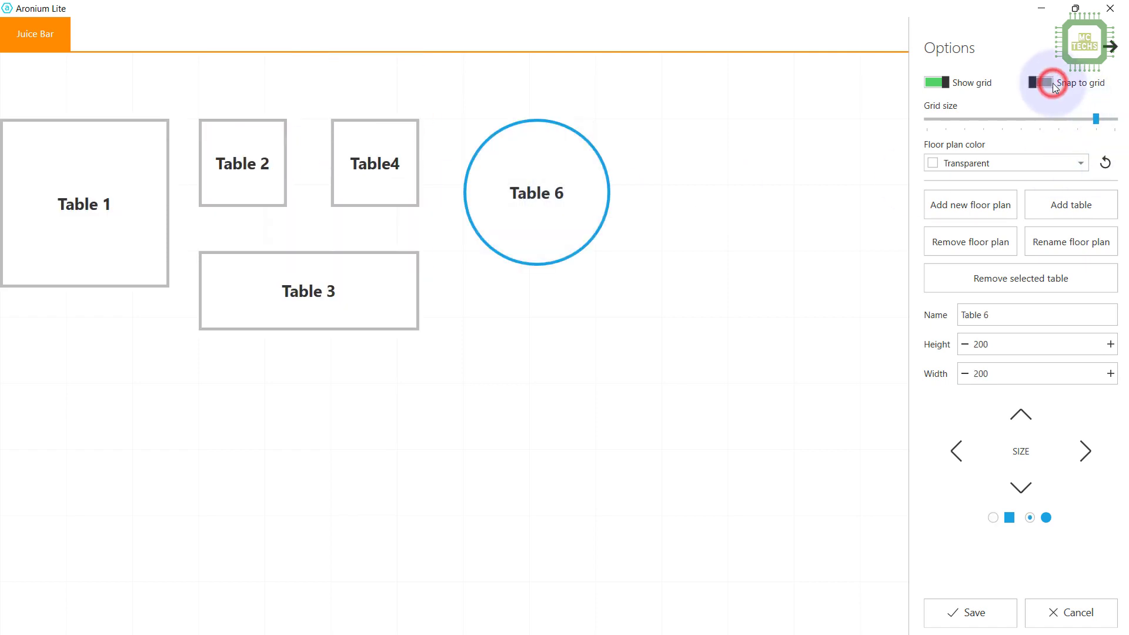
left_click_drag(129, 180, 142, 204)
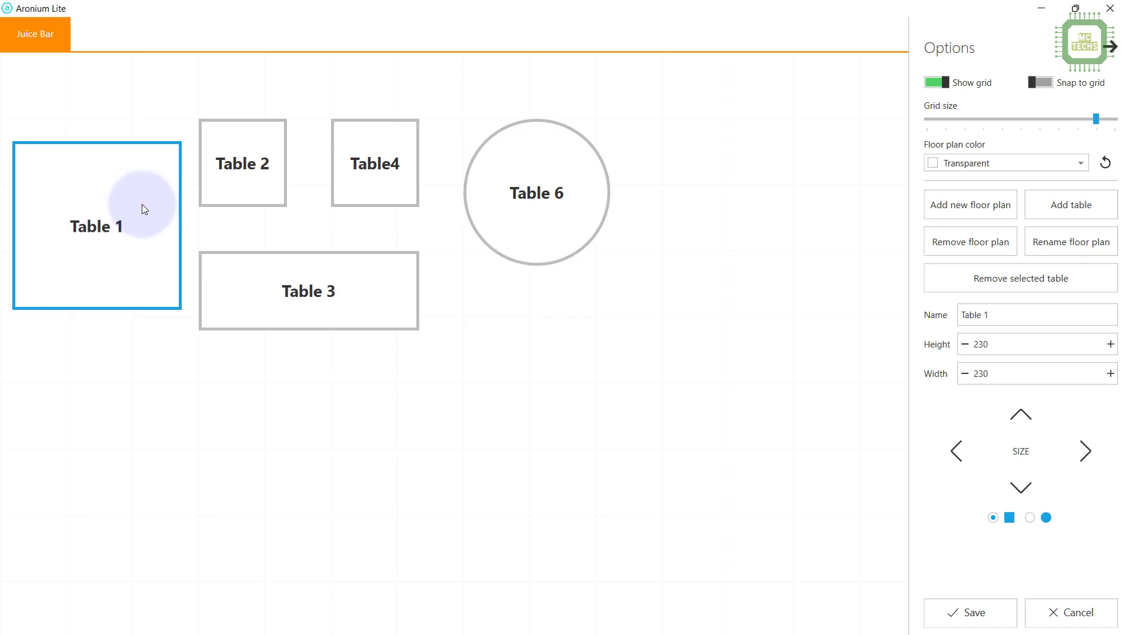
left_click_drag(528, 193, 505, 217)
left_click(658, 261)
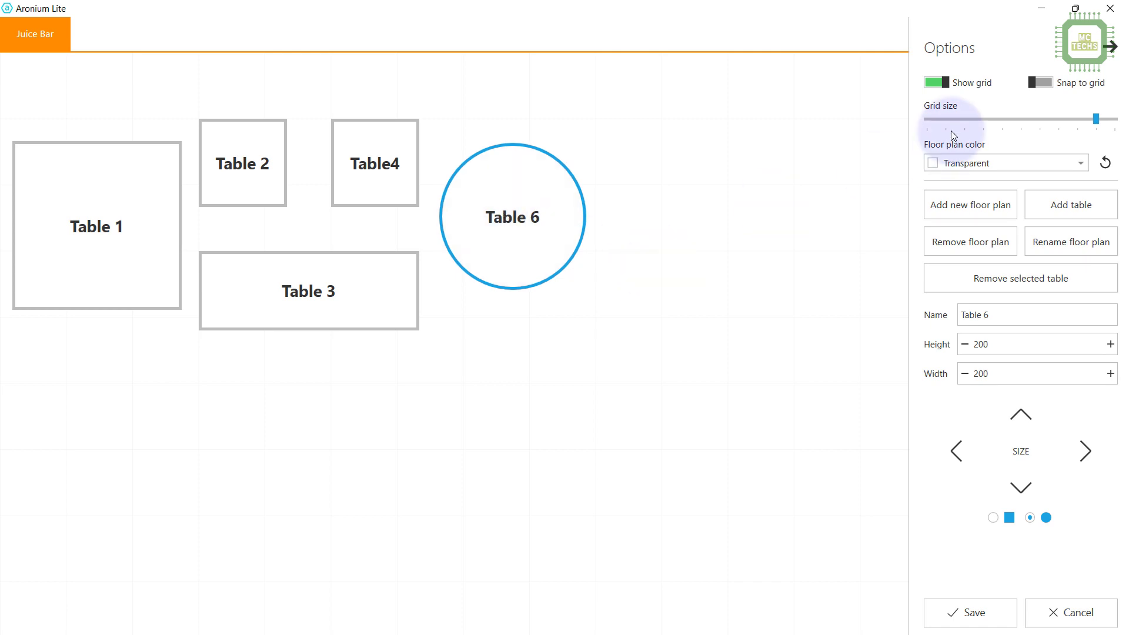
Toggle the grid display off and on, and increase the grid size to its maximum.
left_click(945, 85)
left_click(945, 86)
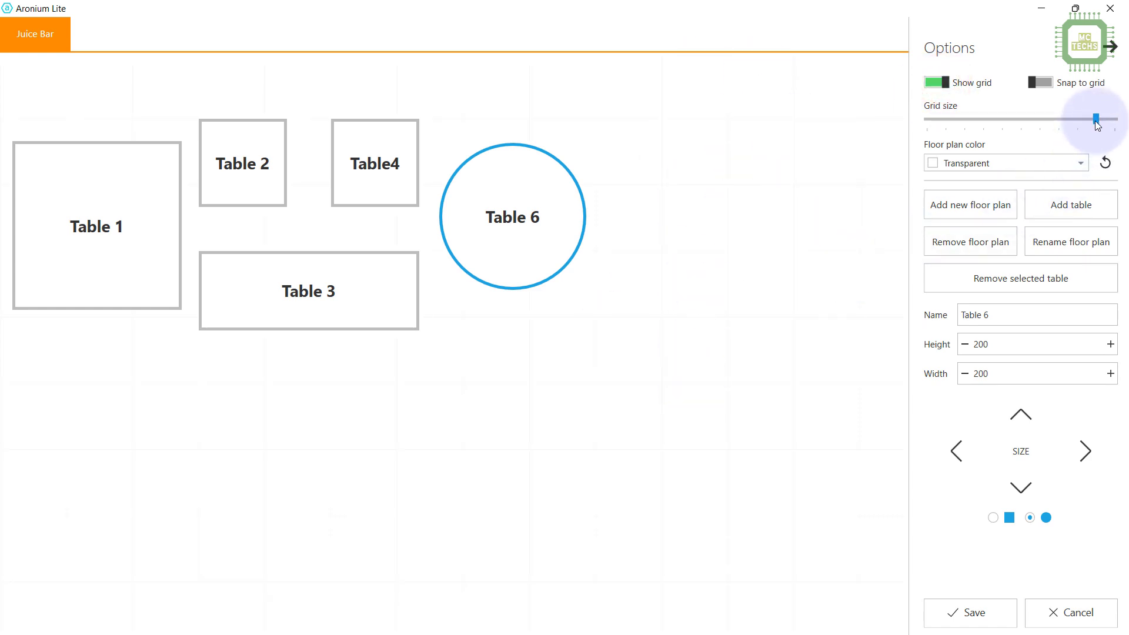
mouse_move(1095, 119)
left_mouse_down()
mouse_move(1029, 124)
mouse_move(1113, 124)
left_mouse_up()
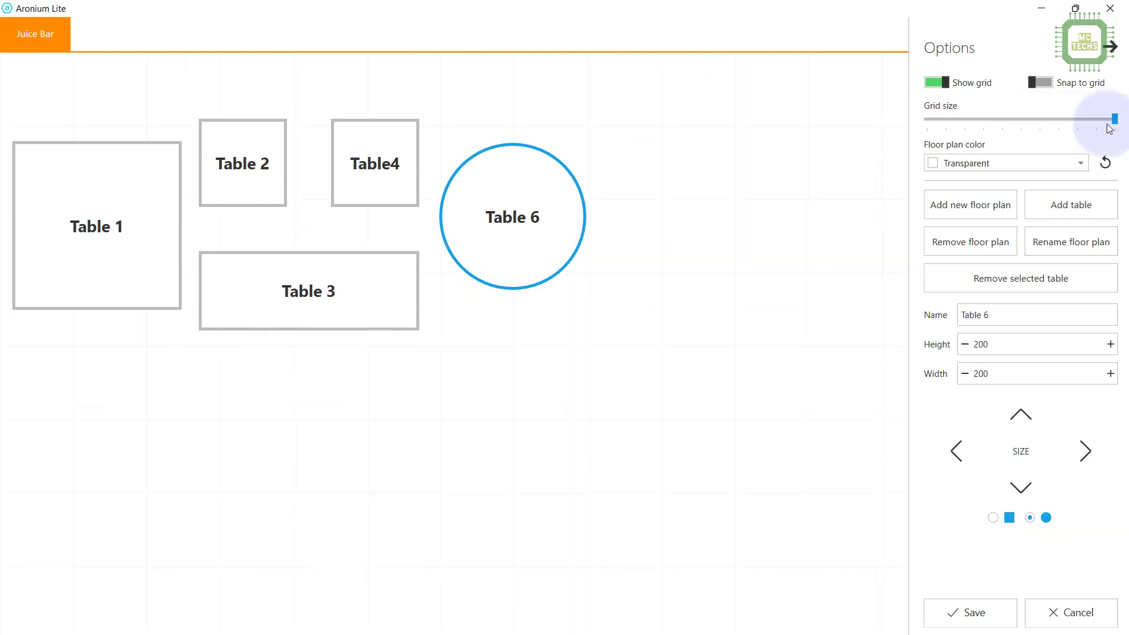
Try Yellow, Violet and White as the floor plan color, and settle on SteelBlue.
left_click(1011, 157)
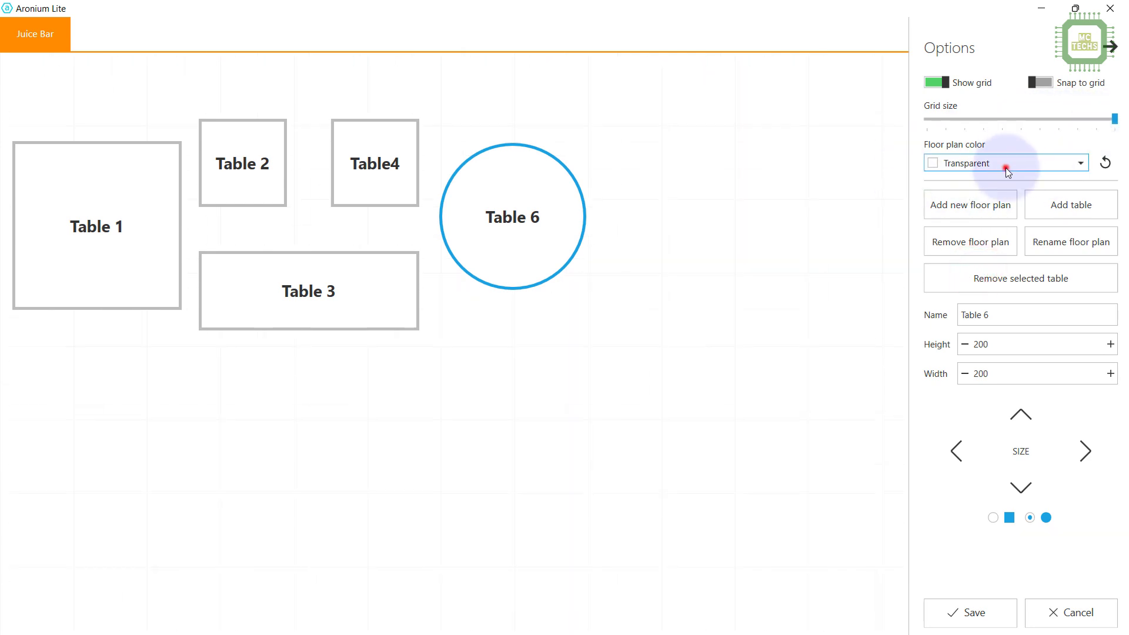
left_click(977, 356)
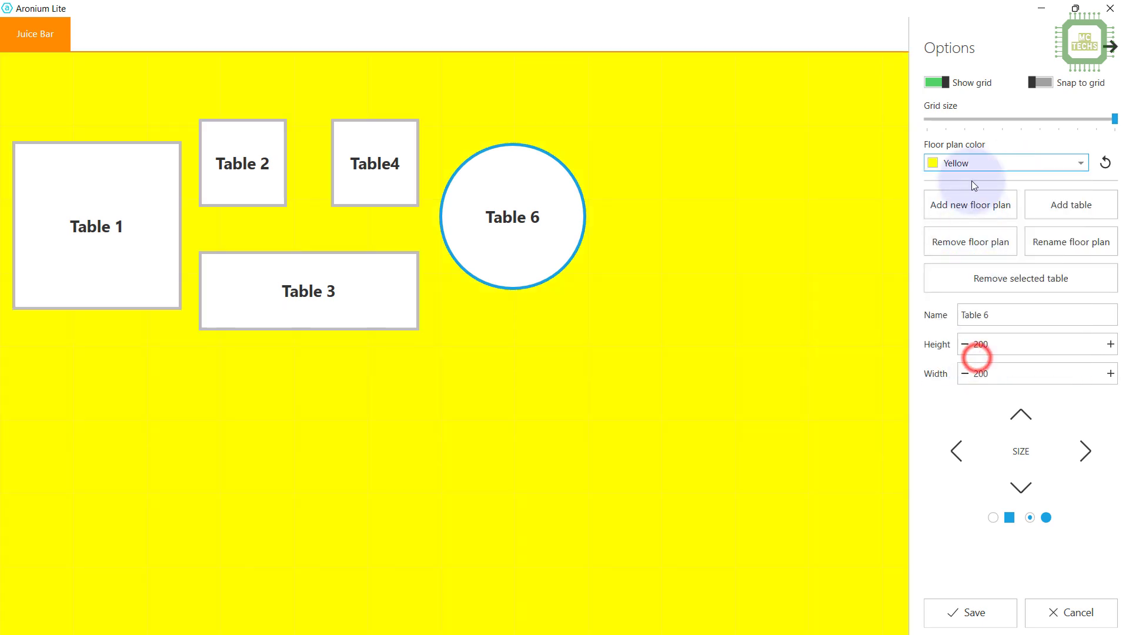
left_click(972, 167)
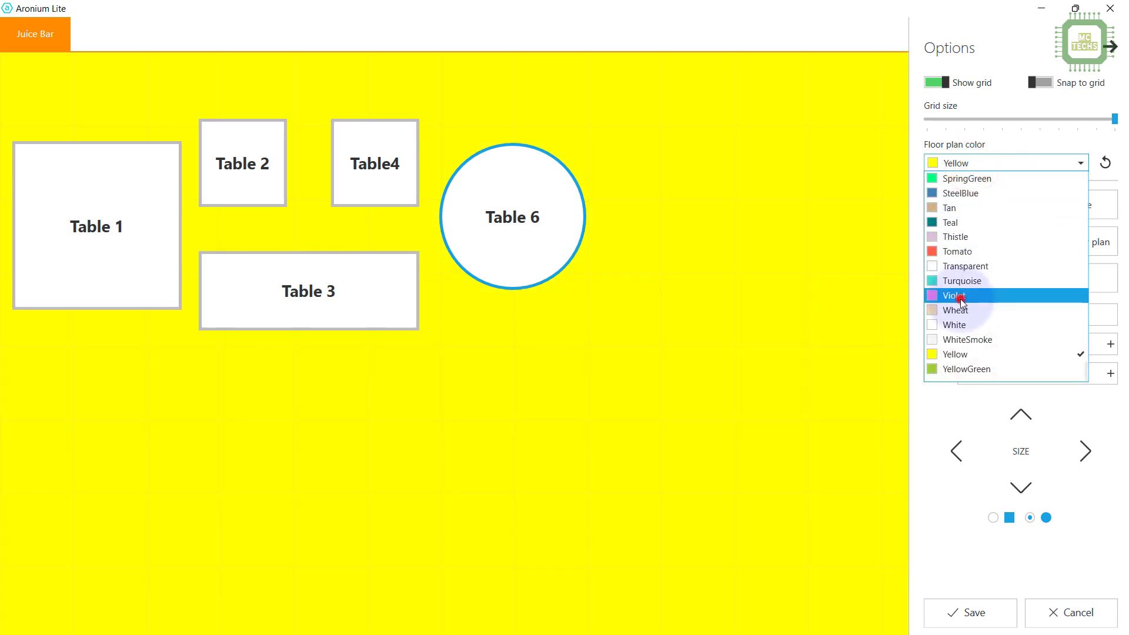
left_click(961, 297)
left_click(959, 163)
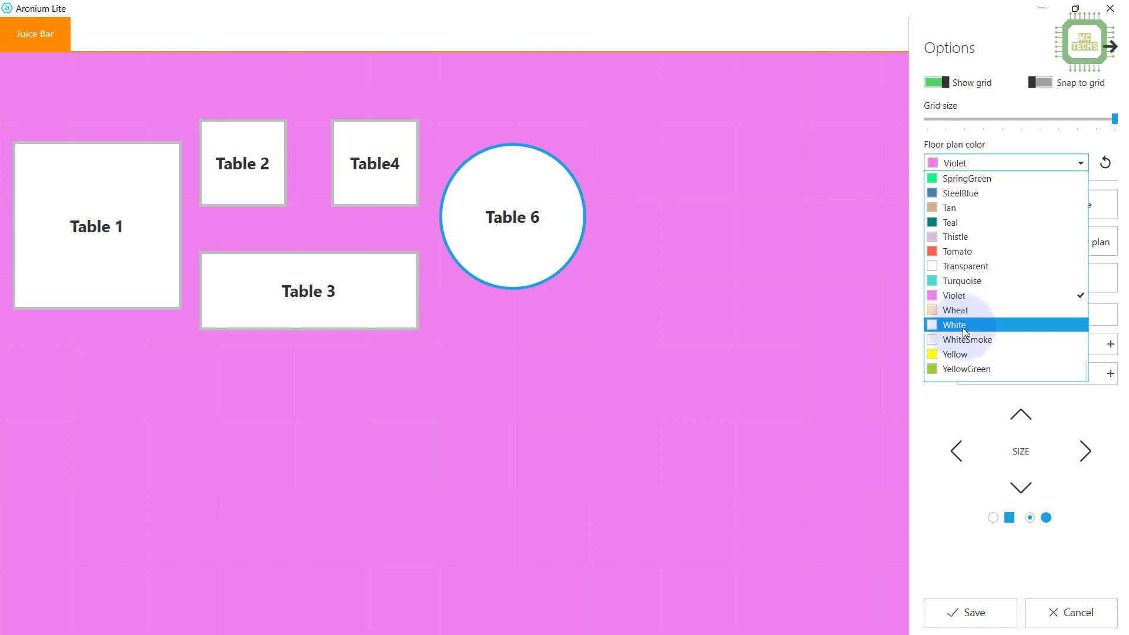
left_click(961, 325)
left_click(968, 167)
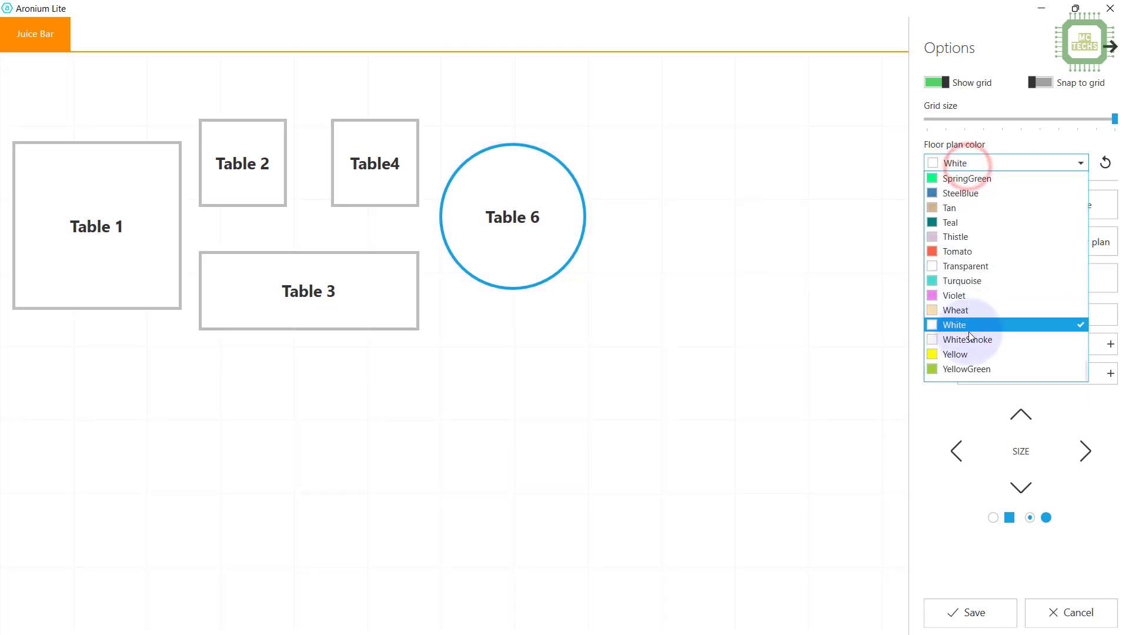
left_click(974, 194)
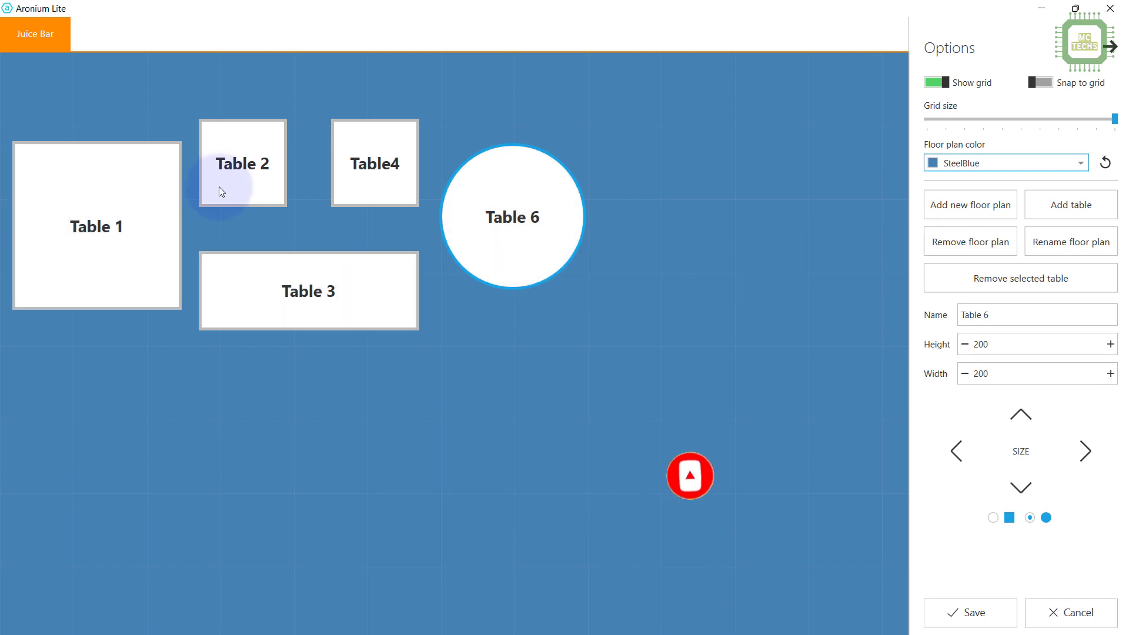
Rename the square Table4 as Table 3 and the wide rectangular table below it as Table 4.
left_click(390, 169)
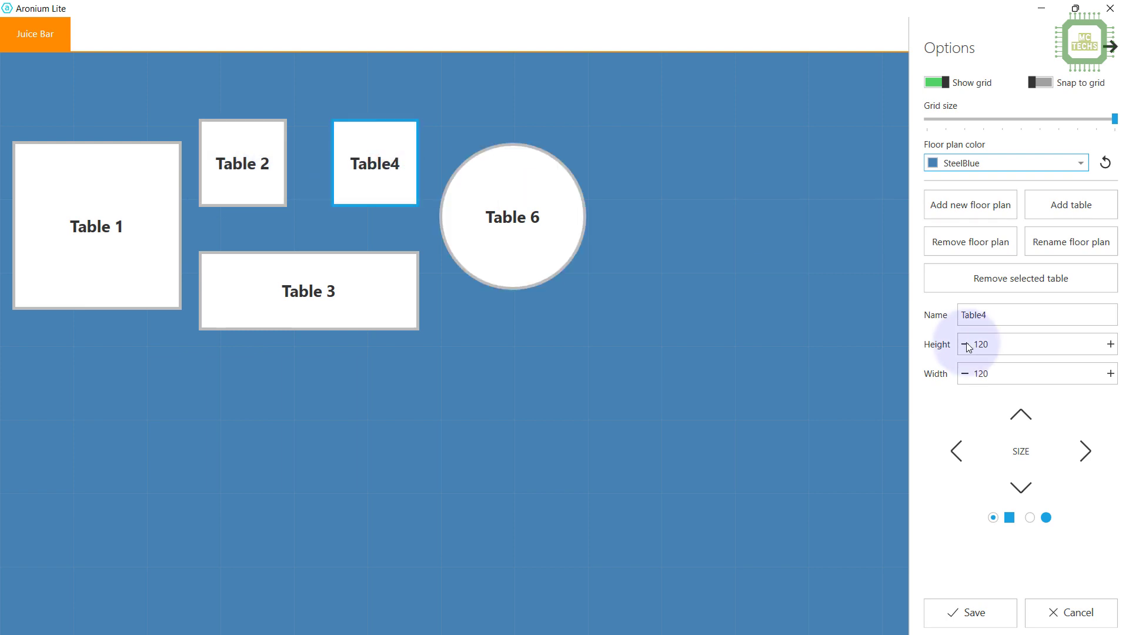
left_click(1005, 316)
left_click(1005, 316)
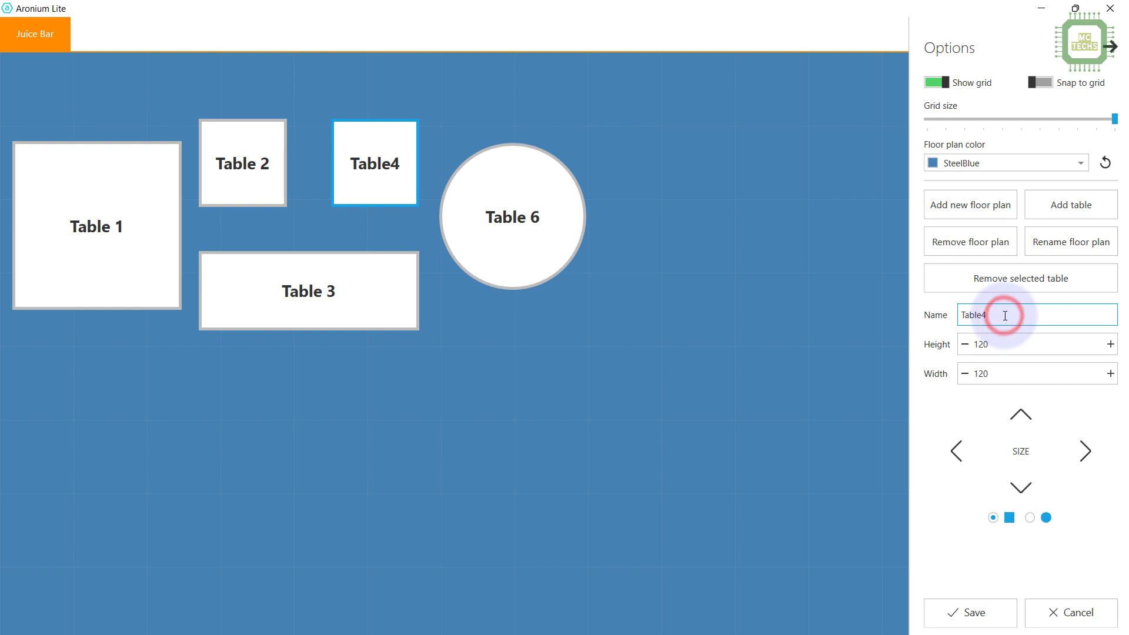
key("BackSpace")
type("3")
left_click(376, 287)
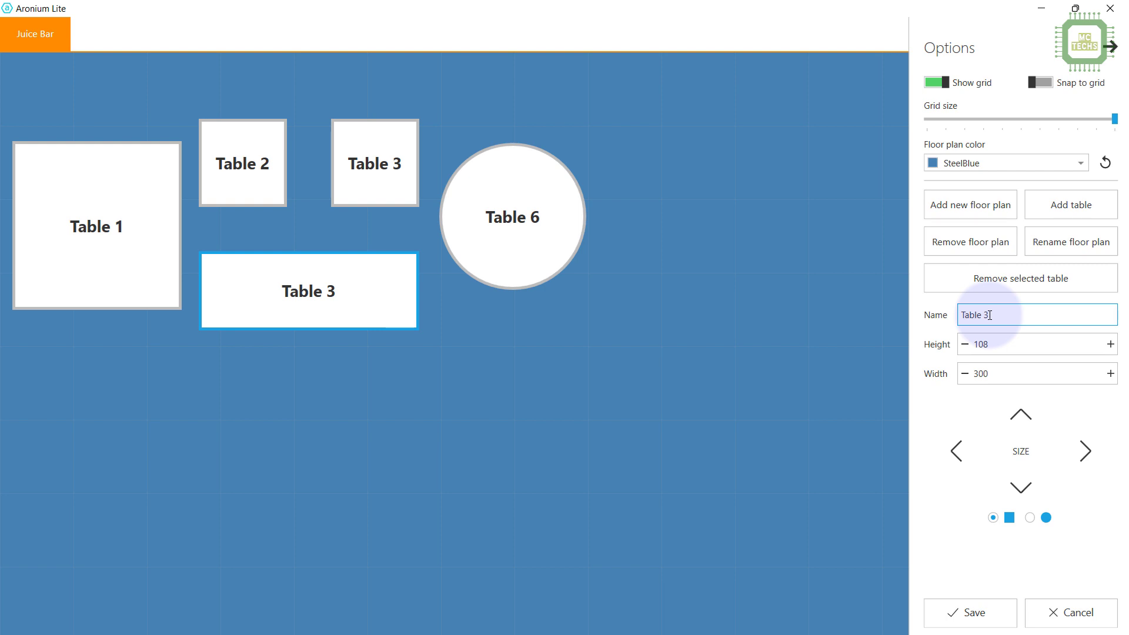
key("BackSpace")
type("4")
Rename the round table as Table 5 and save the Juice Bar floor plan.
left_click(570, 257)
left_click(1013, 306)
key("BackSpace")
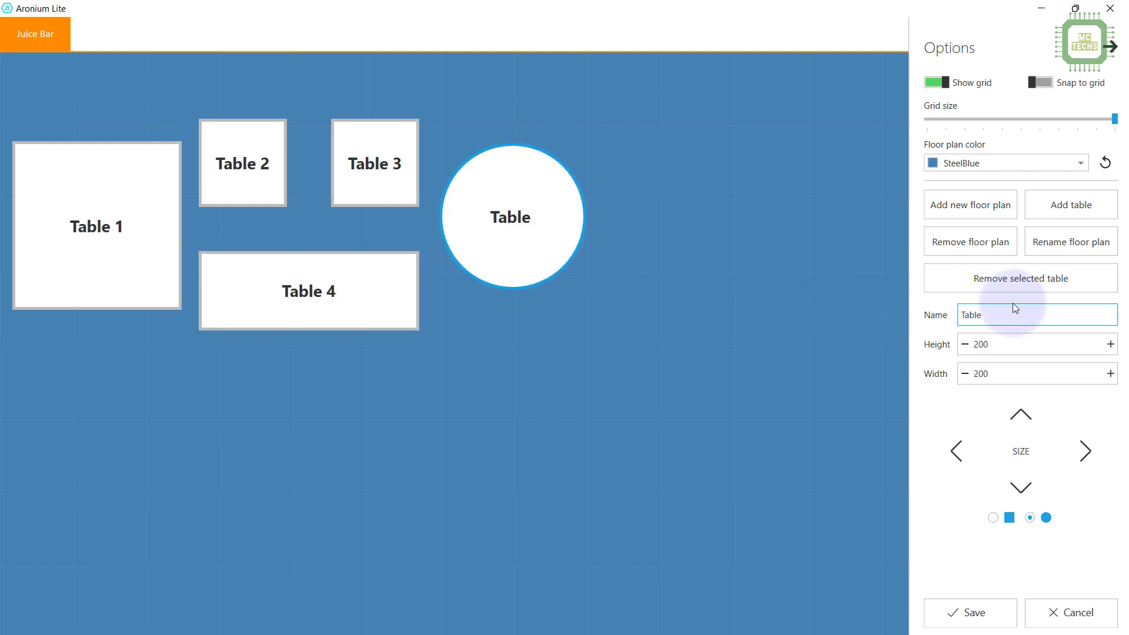
type("5")
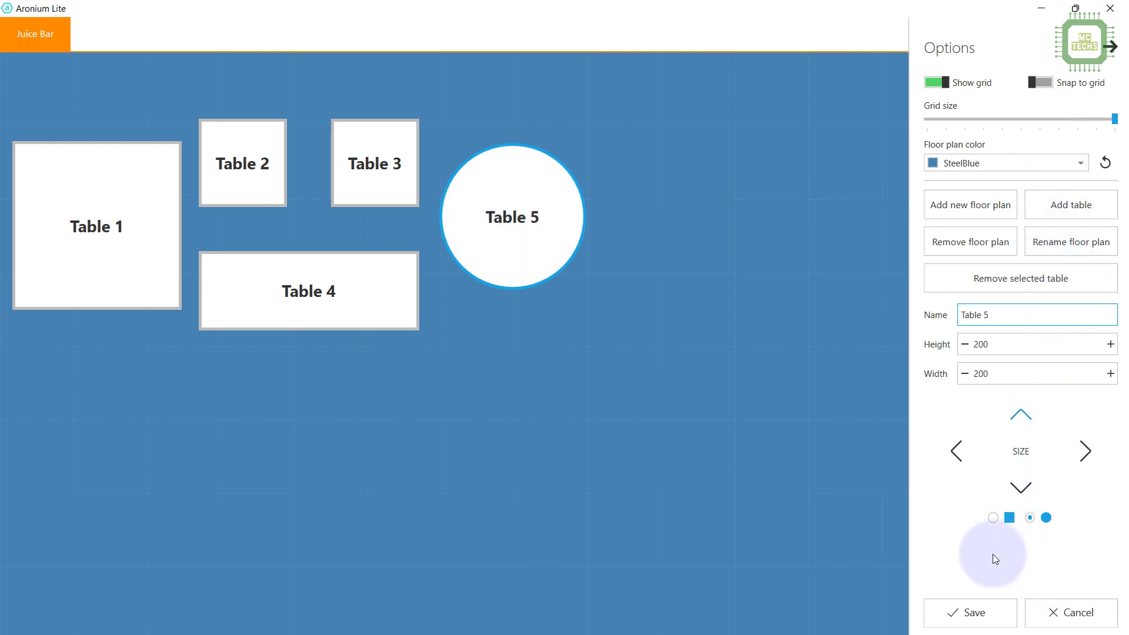
left_click(966, 613)
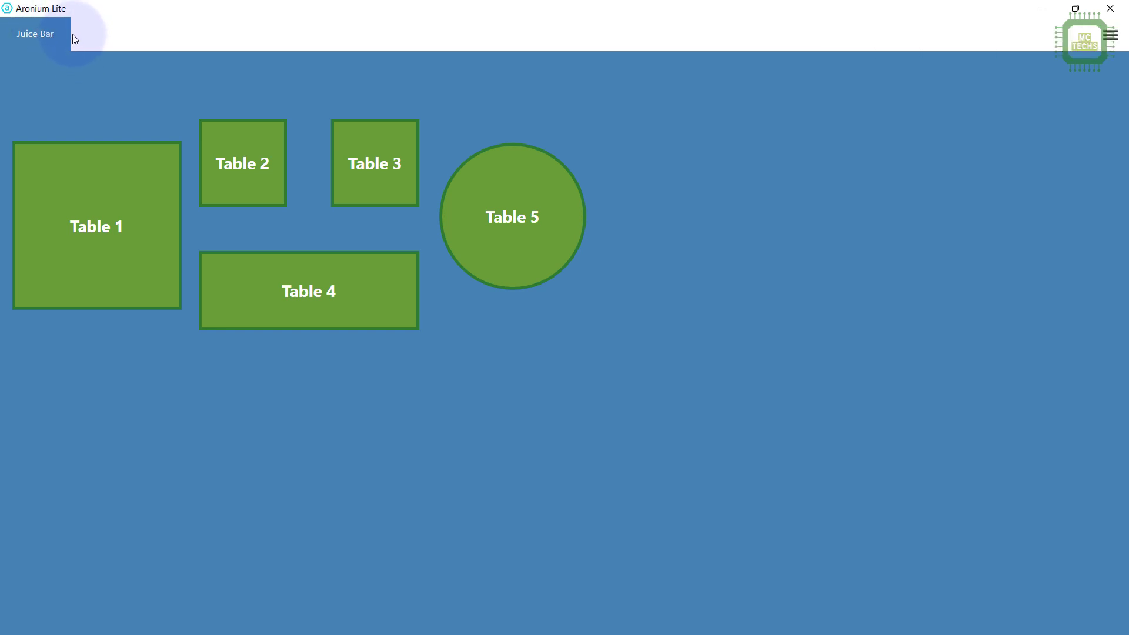
left_click(1112, 39)
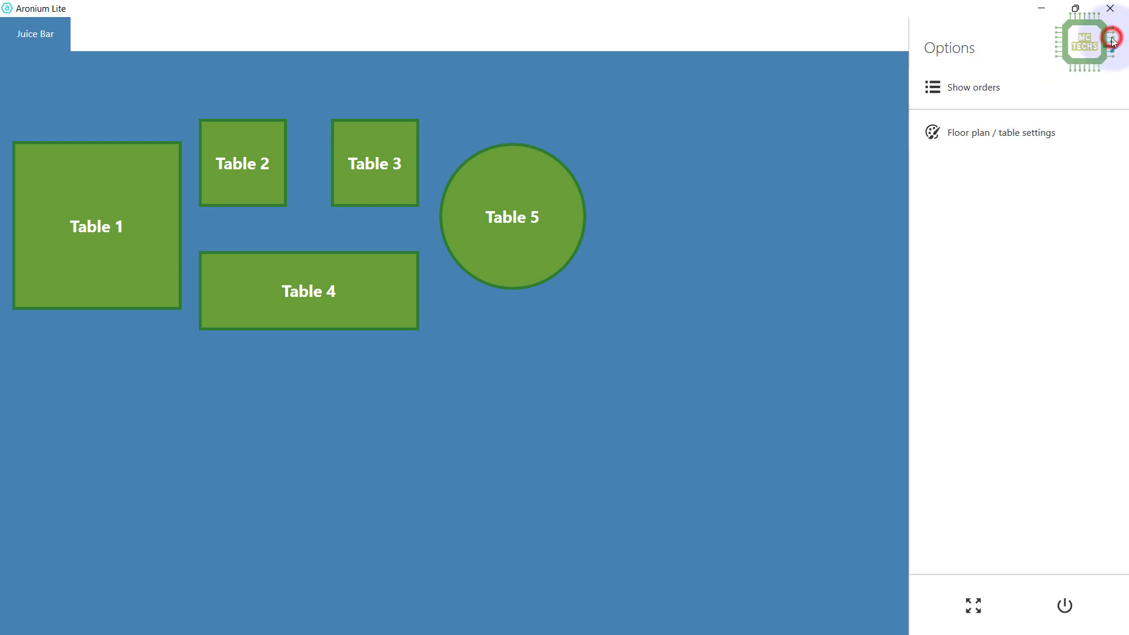
left_click(954, 134)
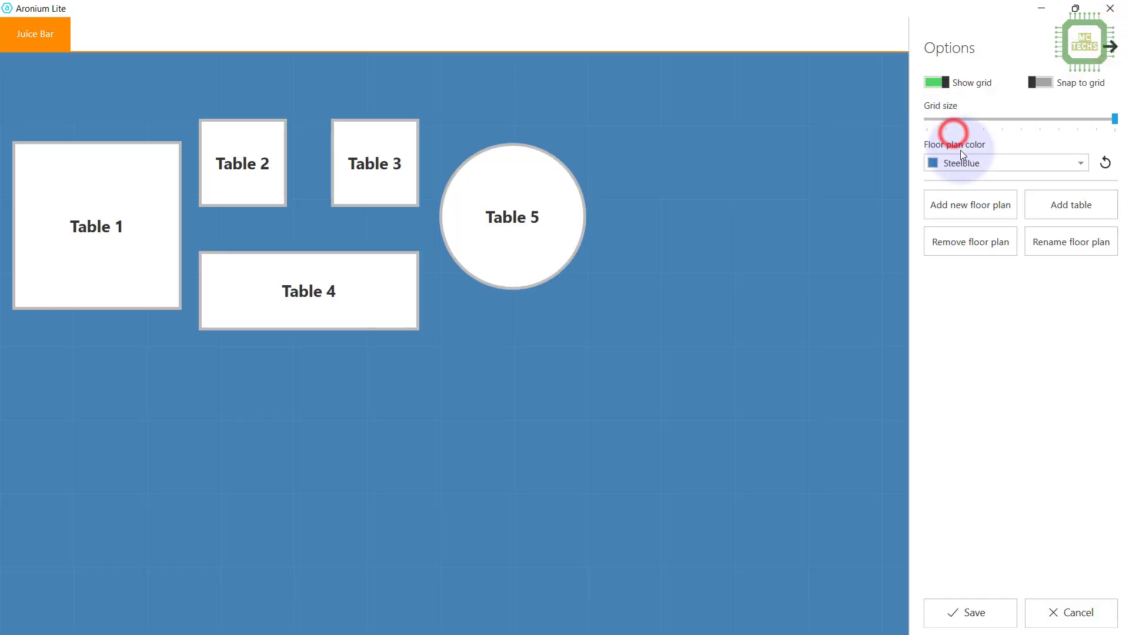
left_click(963, 219)
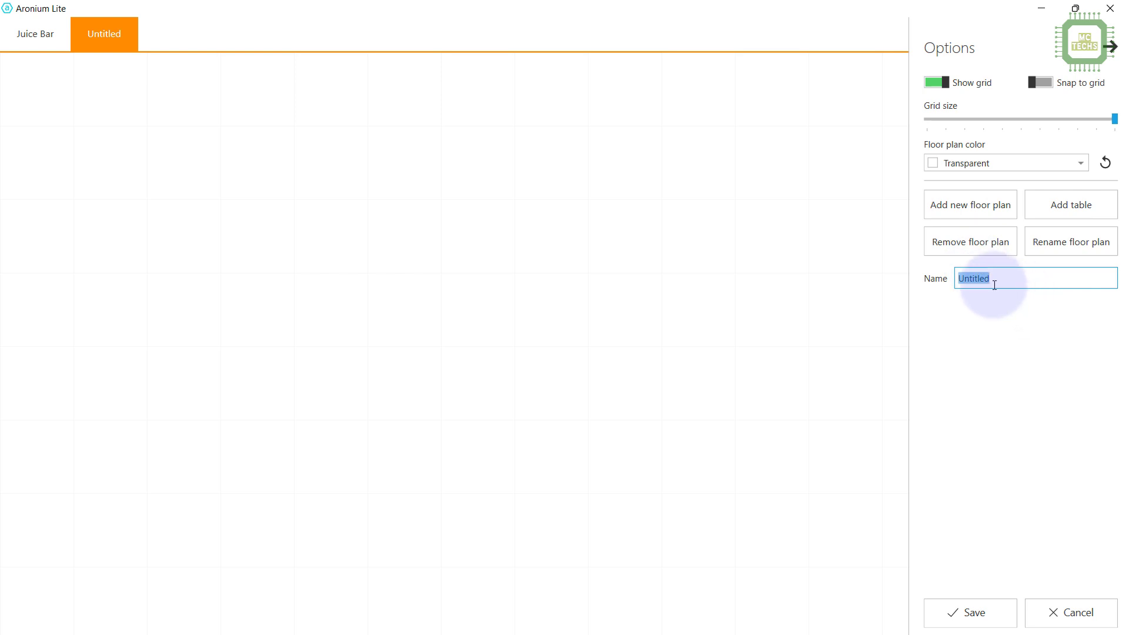
left_click(88, 160)
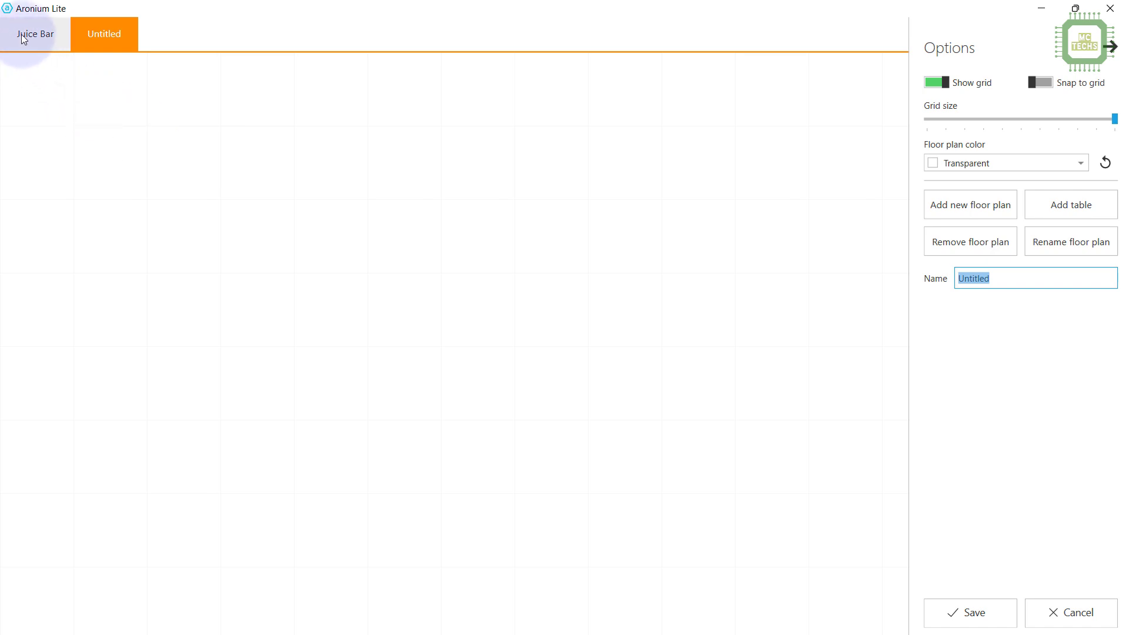
left_click(1066, 619)
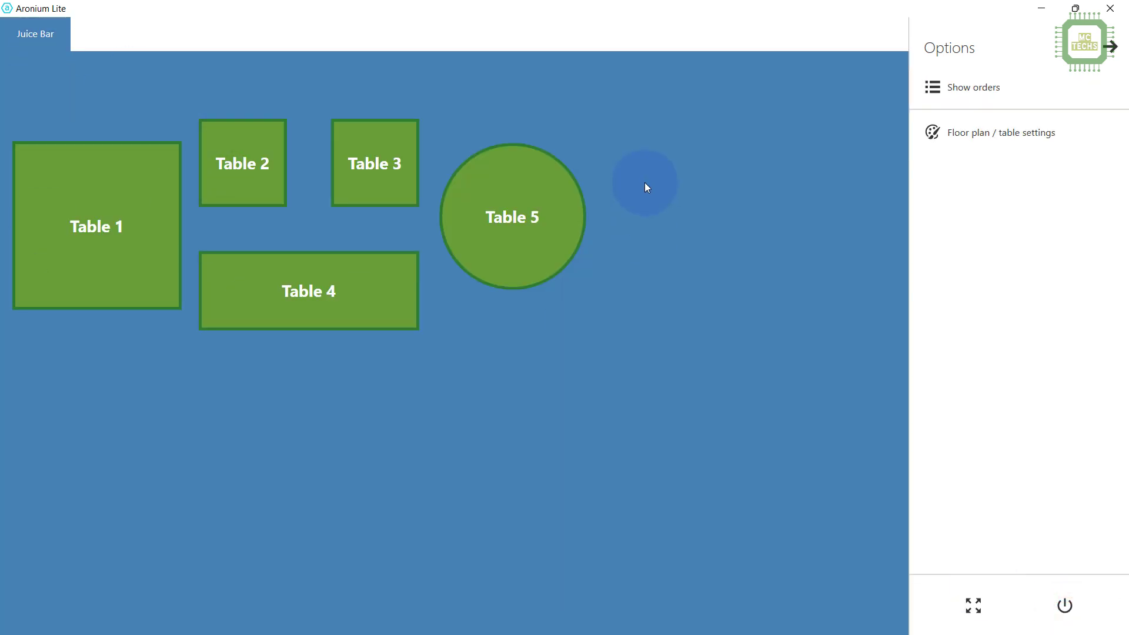
Review the products of the Food and Beverages group in Management, and return to the sale screen.
left_click(961, 428)
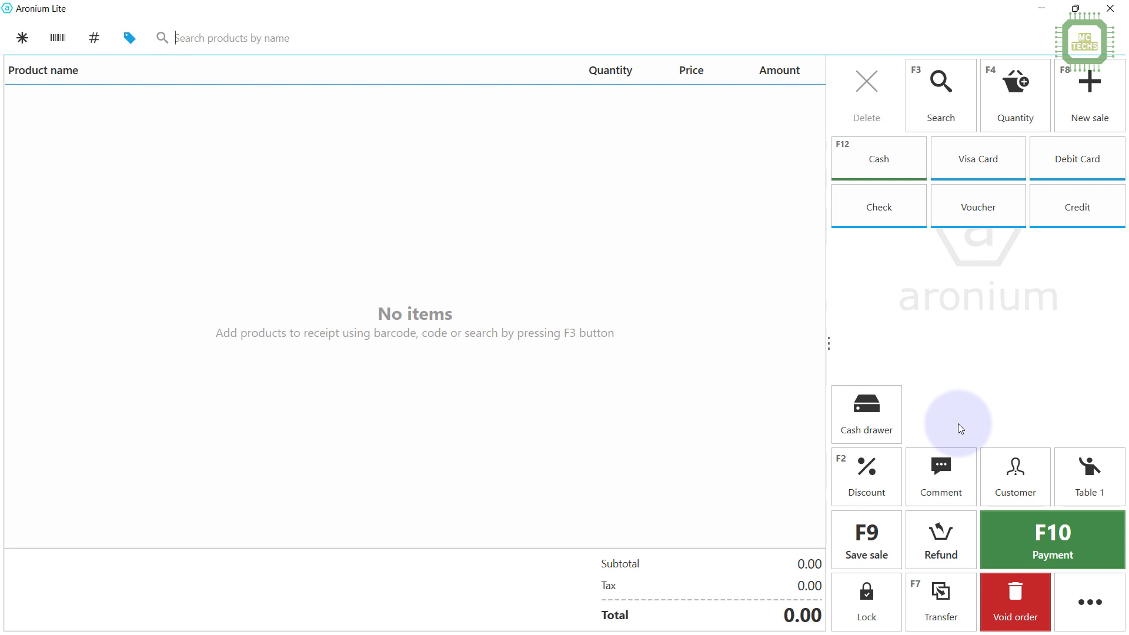
left_click(1104, 594)
left_click(983, 88)
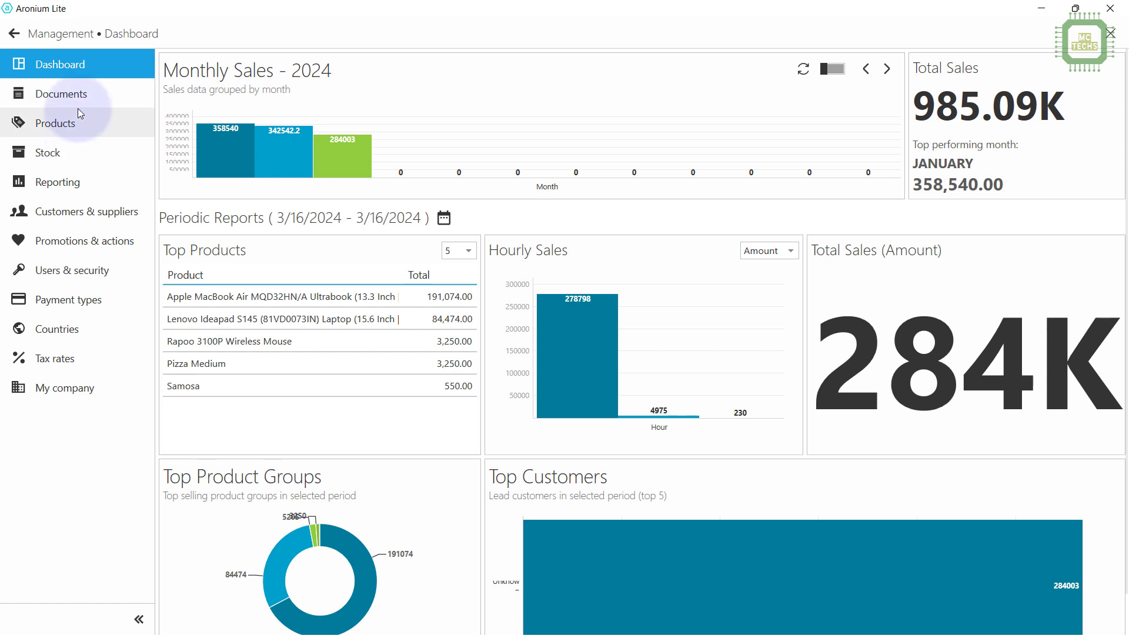
left_click(75, 121)
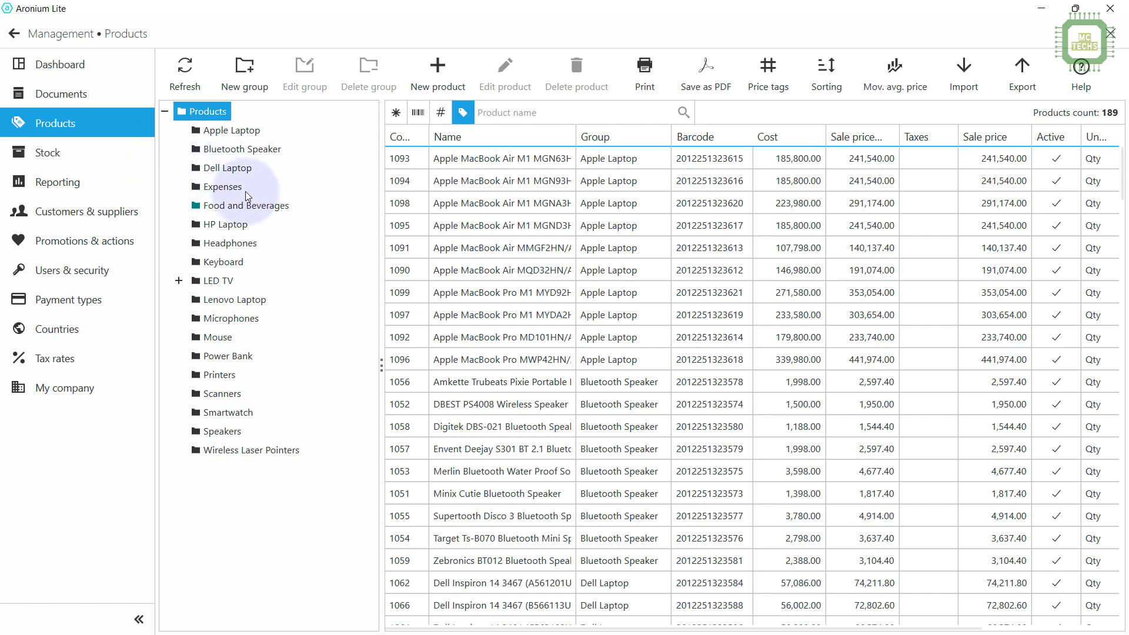
left_click(217, 210)
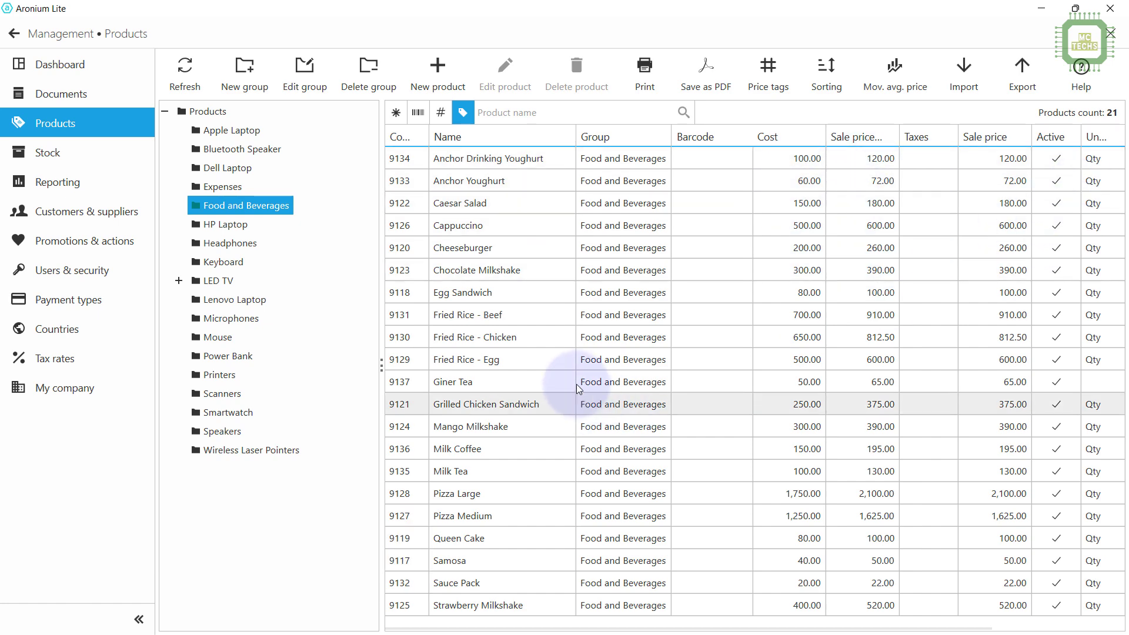
left_click(12, 34)
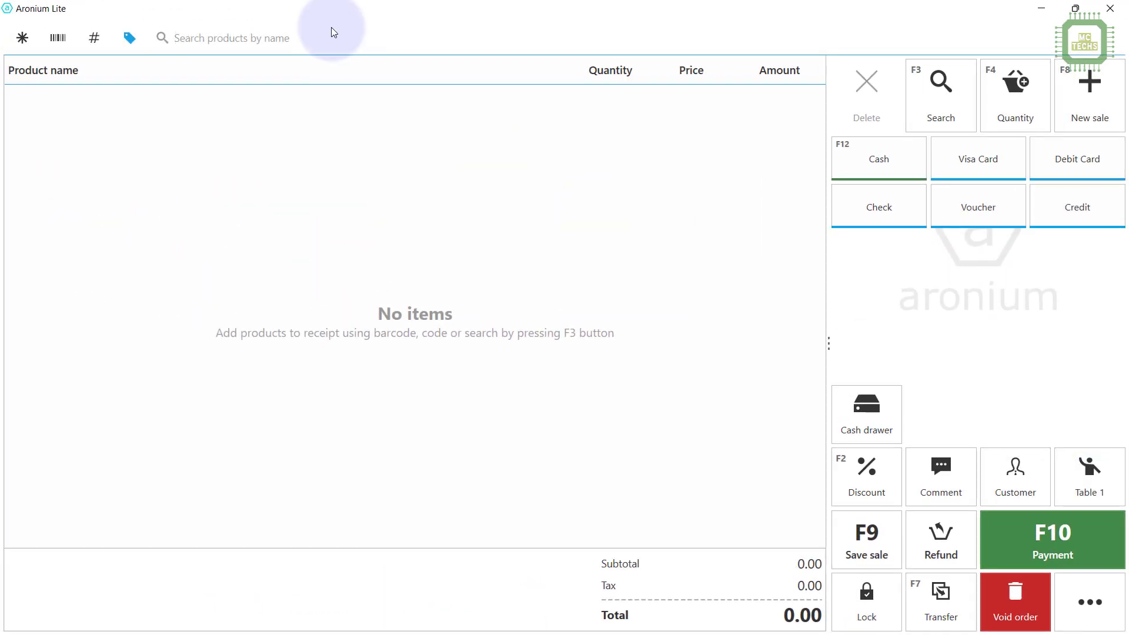
Add Samosa, Chocolate Milkshake and Egg Sandwich to Table 1's order and save the sale.
type("sam")
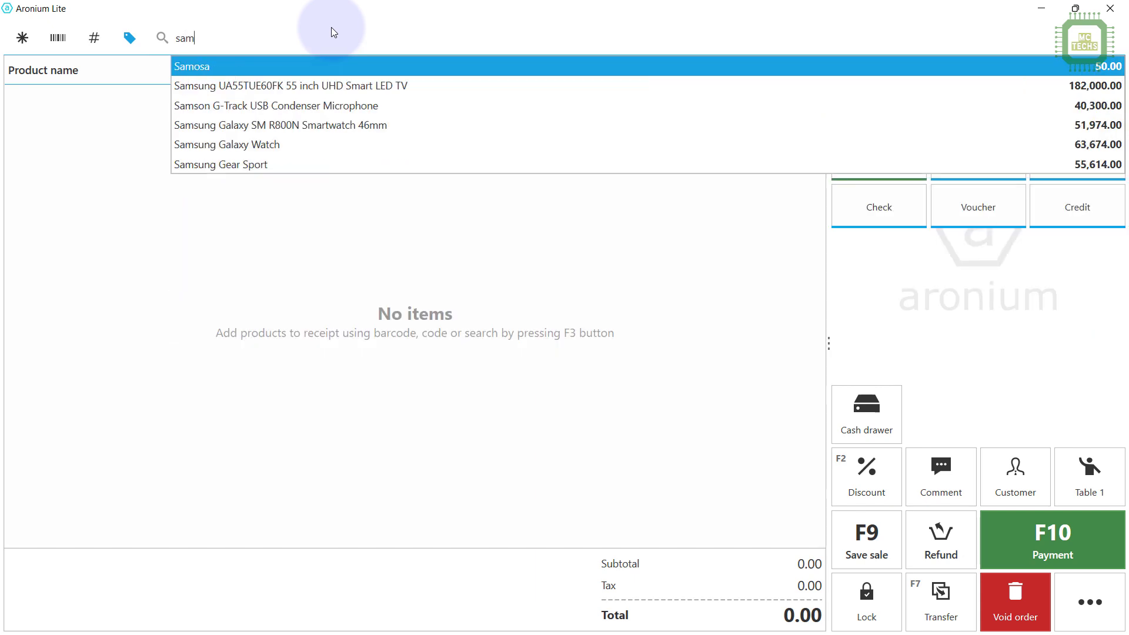
left_click(335, 68)
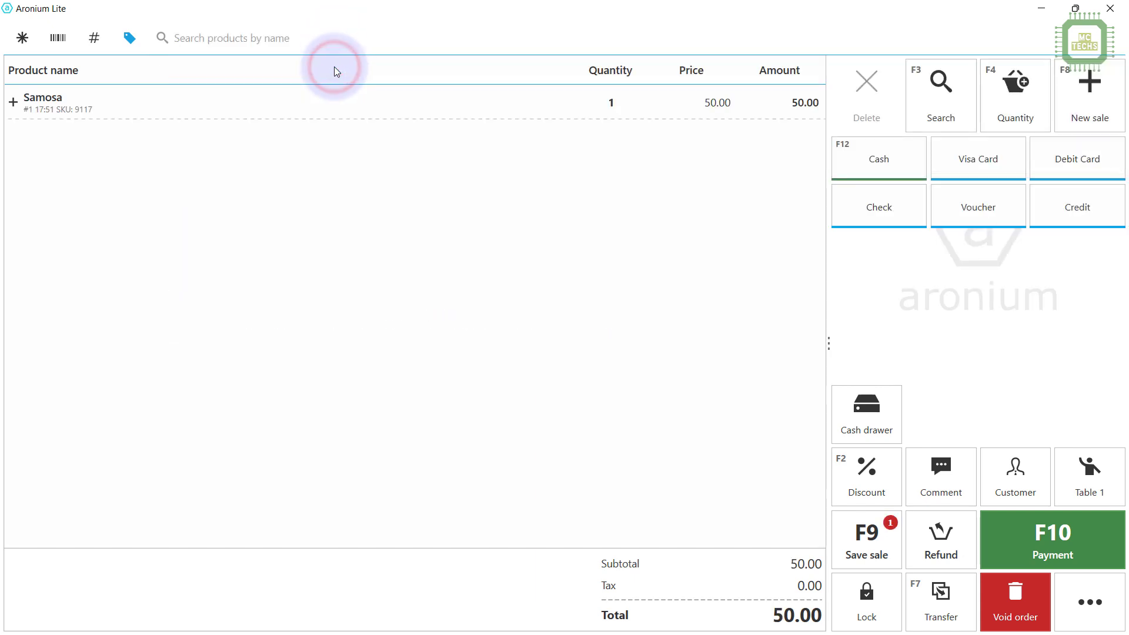
type("milk")
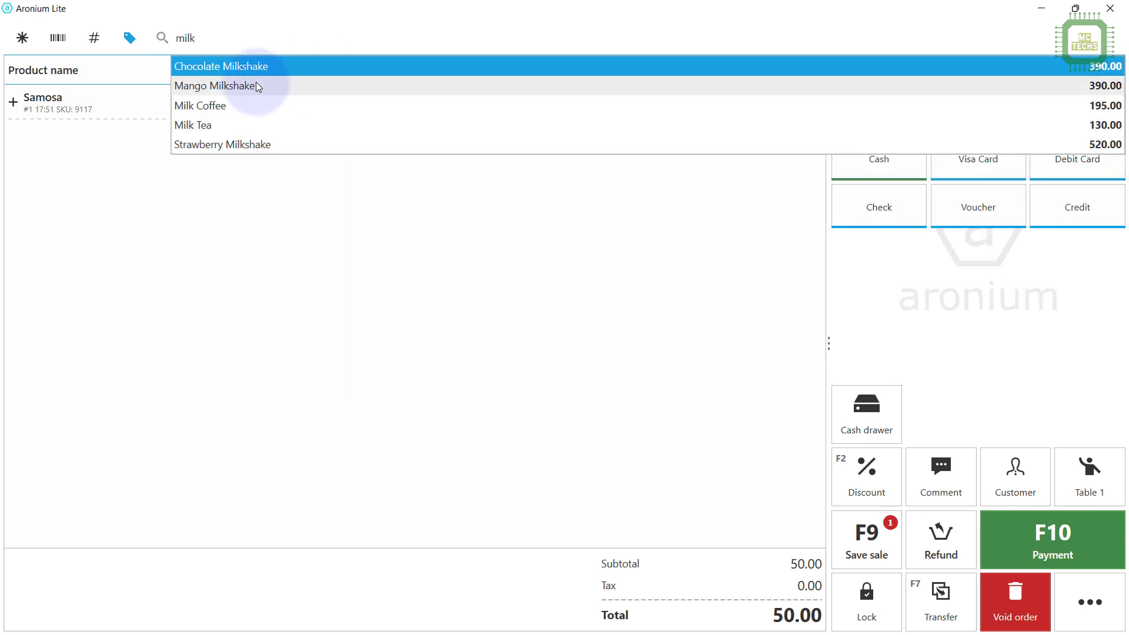
left_click(255, 67)
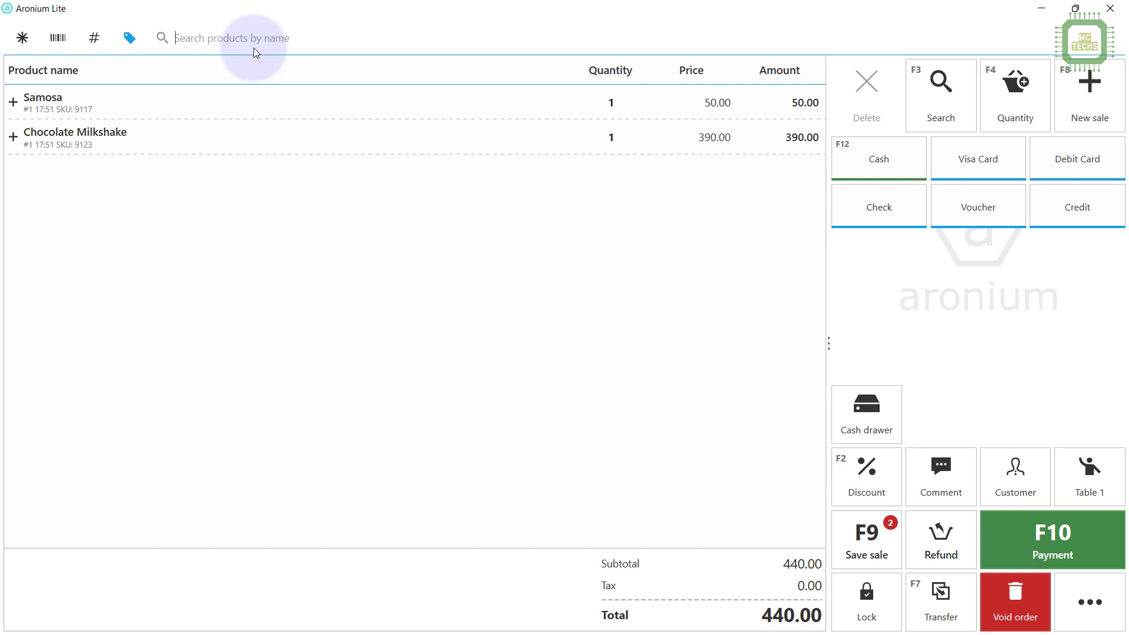
type("egg")
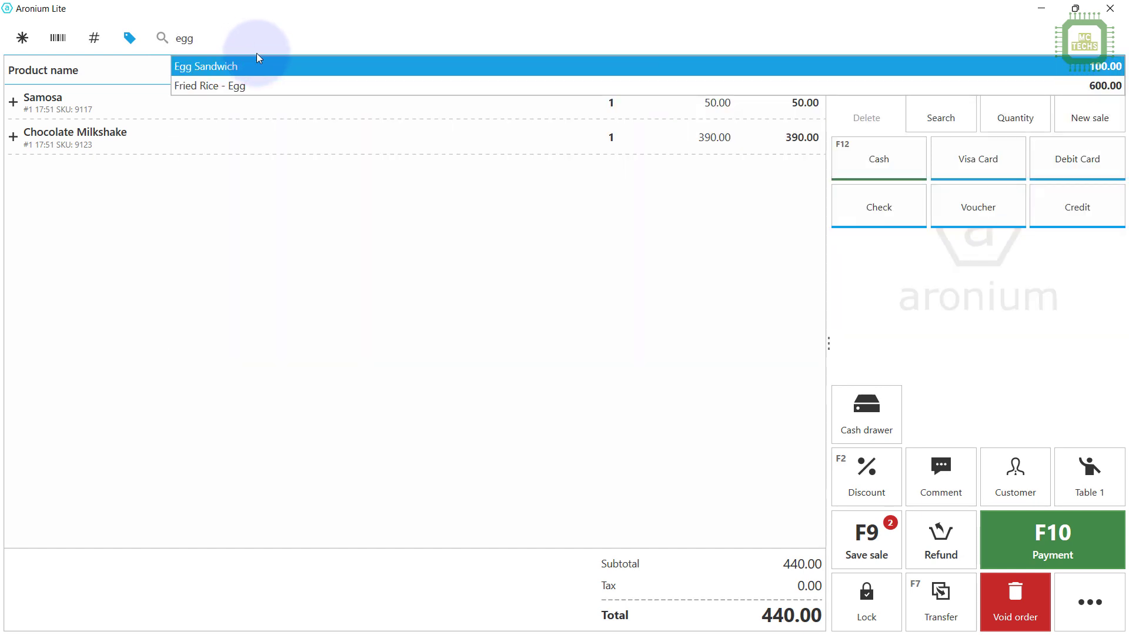
left_click(251, 68)
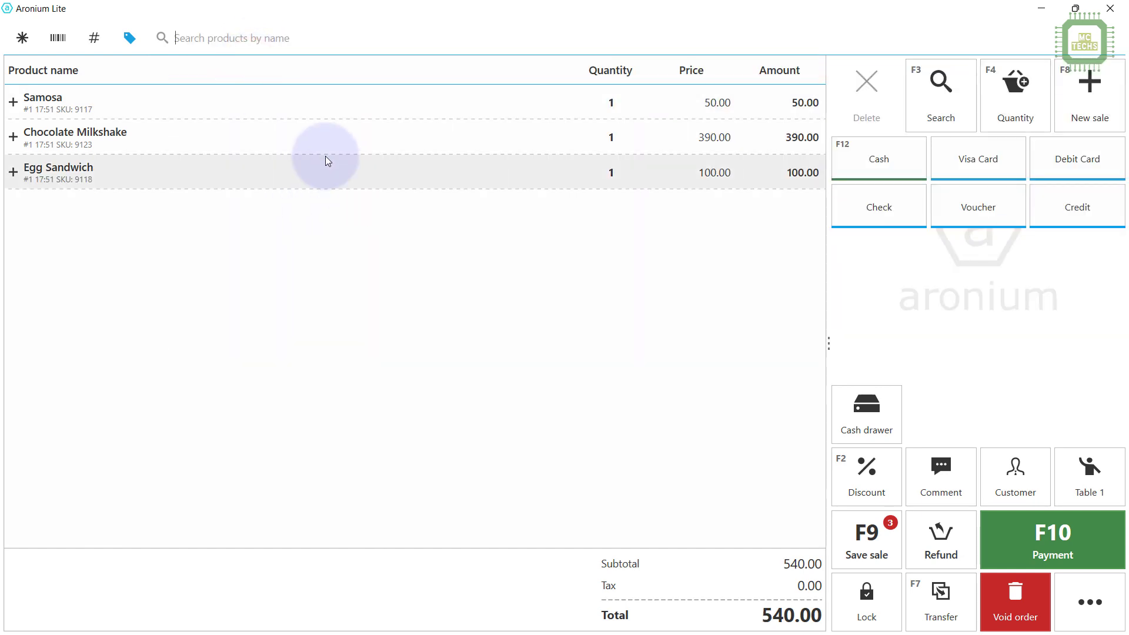
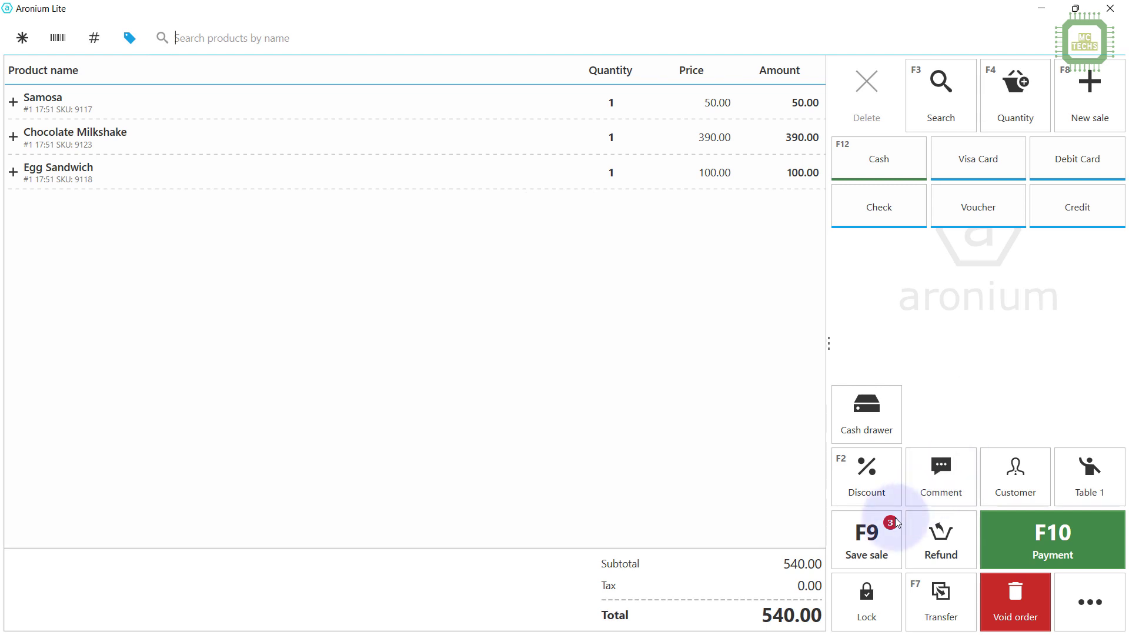
left_click(864, 552)
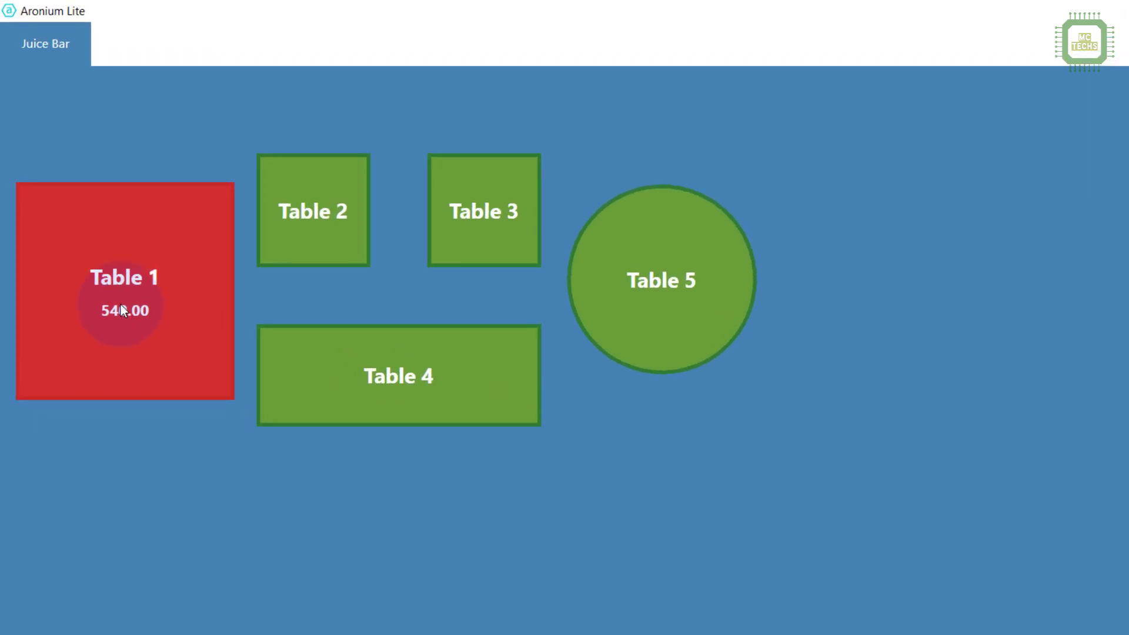
Open an order for Table 5 on the floor plan and add Samosa to it.
left_click(707, 304)
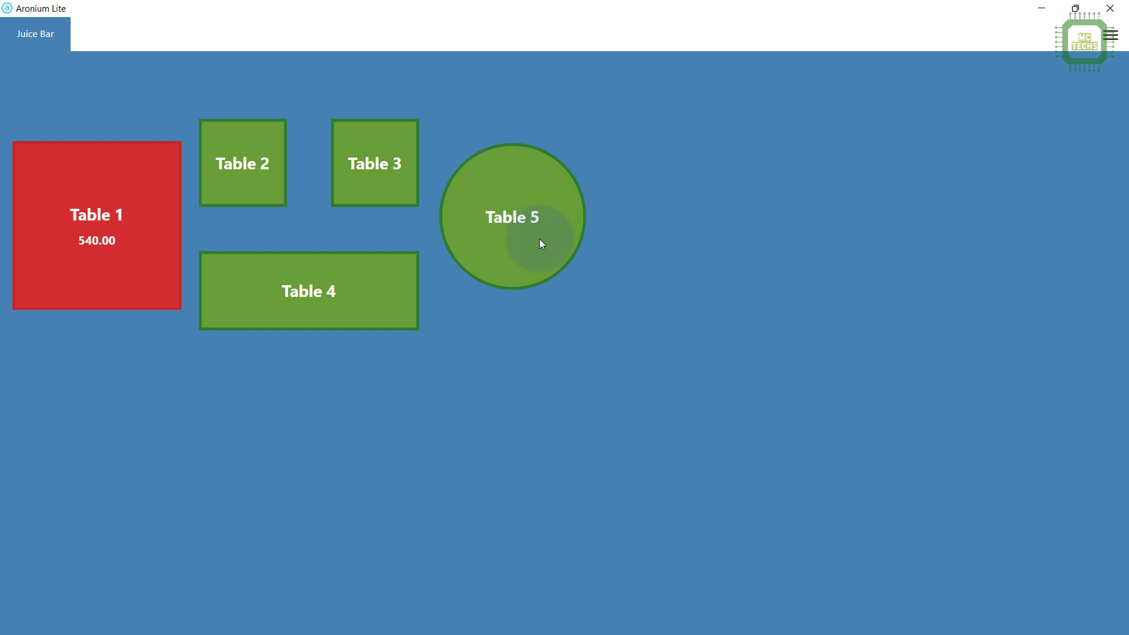
left_click(540, 240)
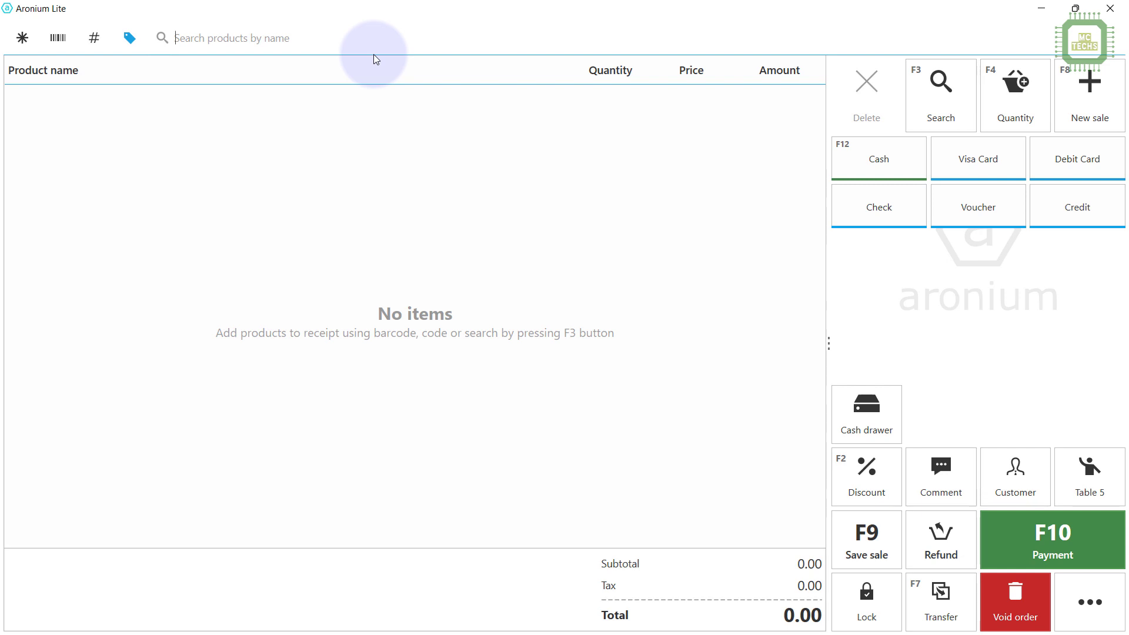
type("sa")
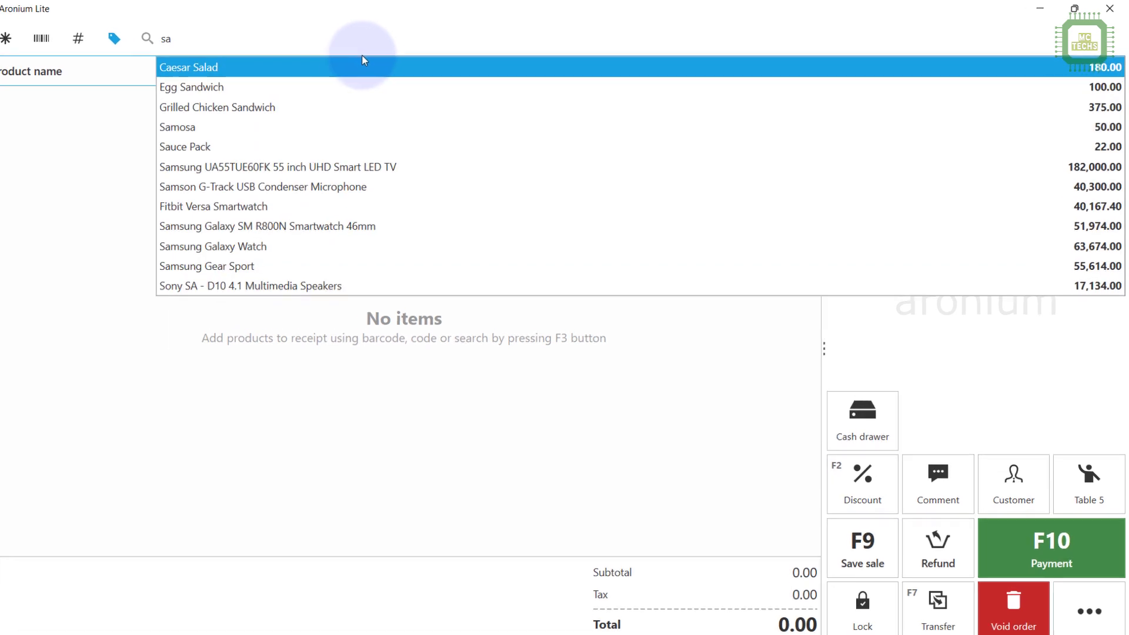
type("m")
left_click(373, 65)
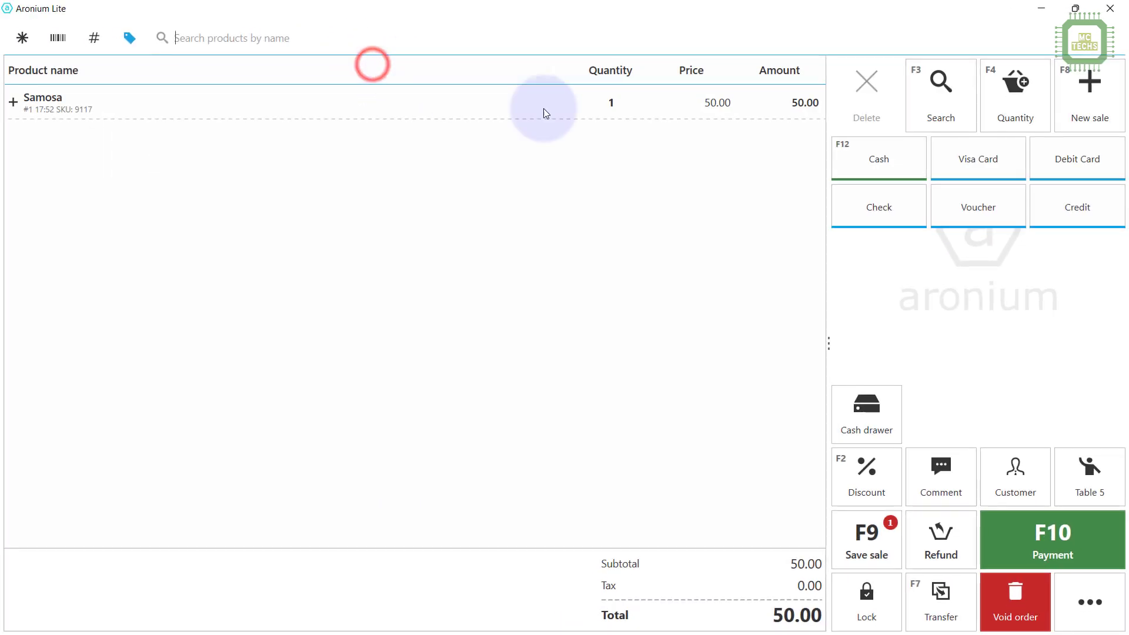
Set the quantity of Samosa in Table 5's order to 10.
left_click(634, 106)
left_click(1024, 114)
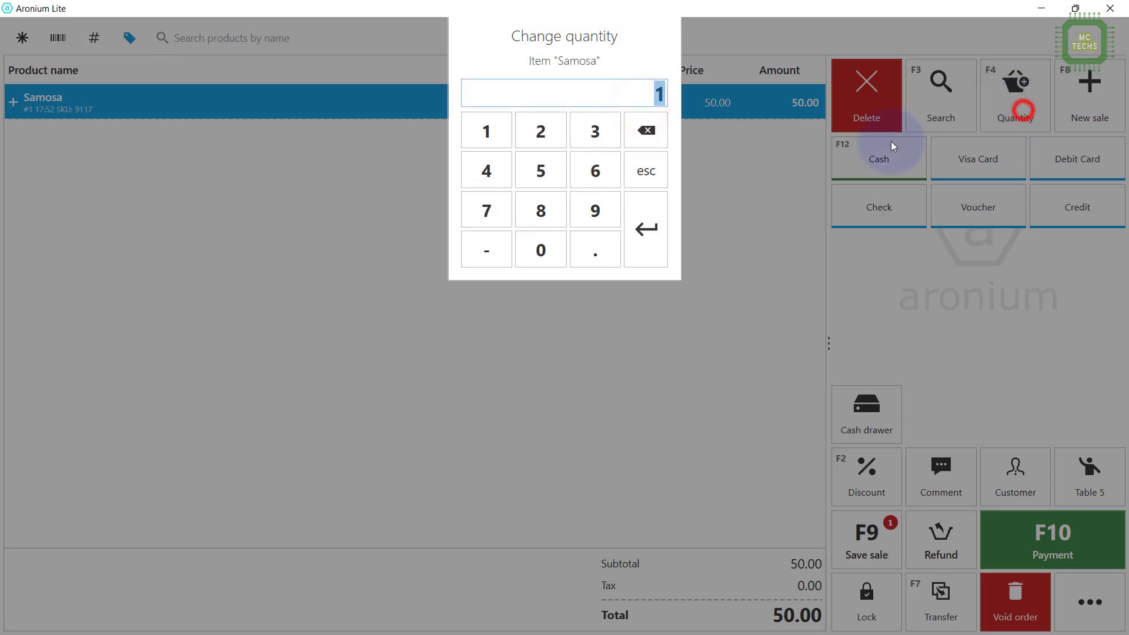
left_click(494, 132)
left_click(556, 259)
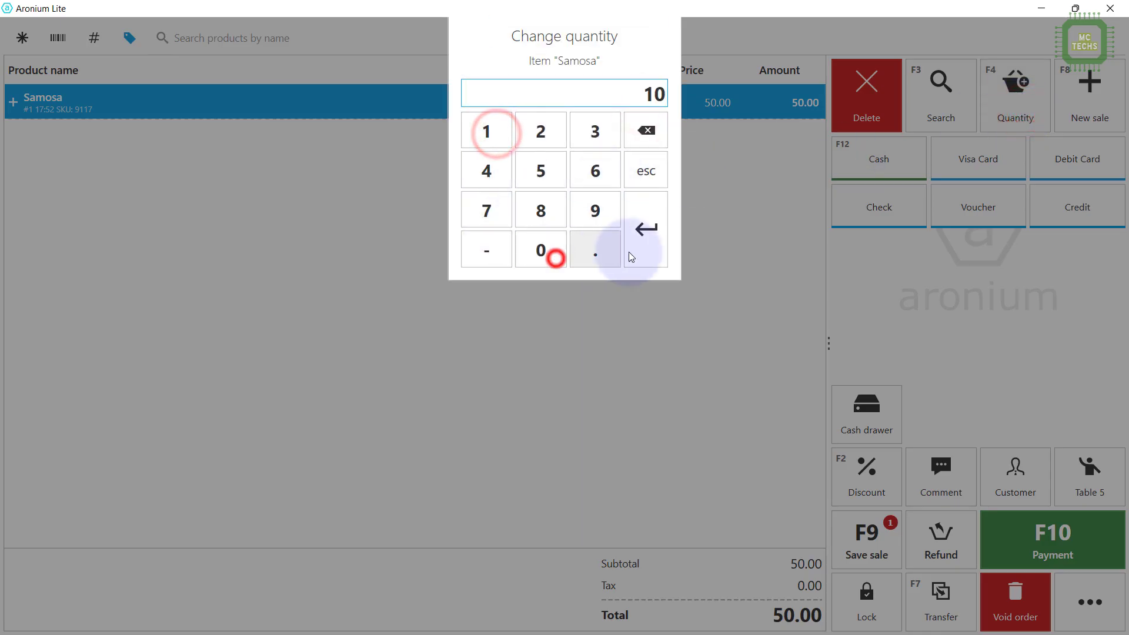
left_click(655, 236)
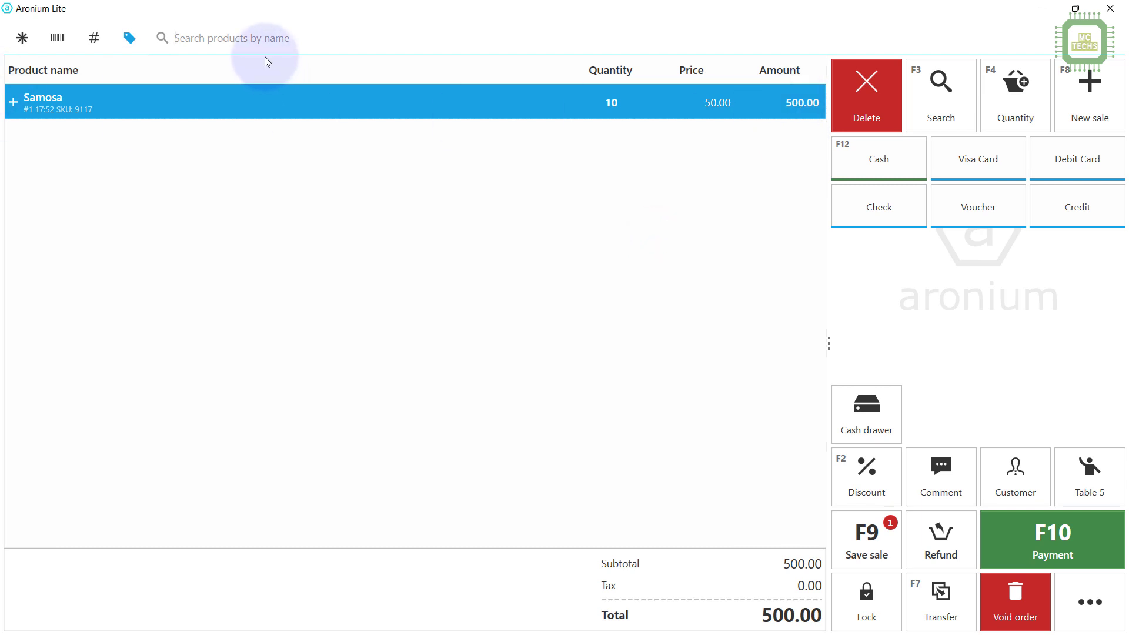
Add Milk Tea to Table 5's order and set its quantity to 10.
type("milk")
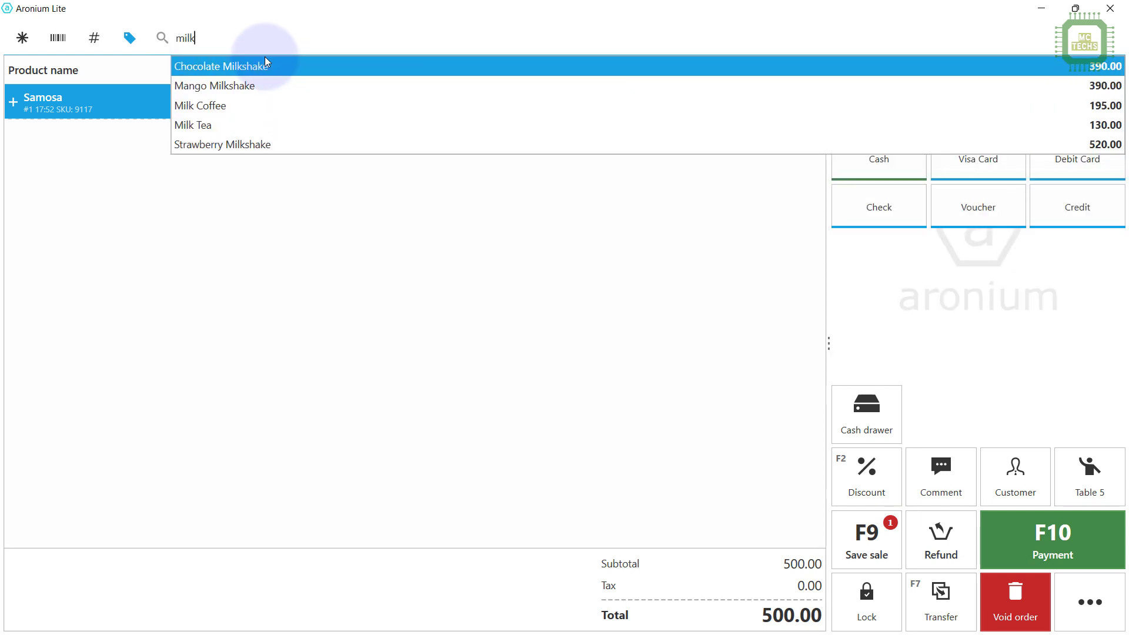
left_click(234, 126)
double_click(609, 138)
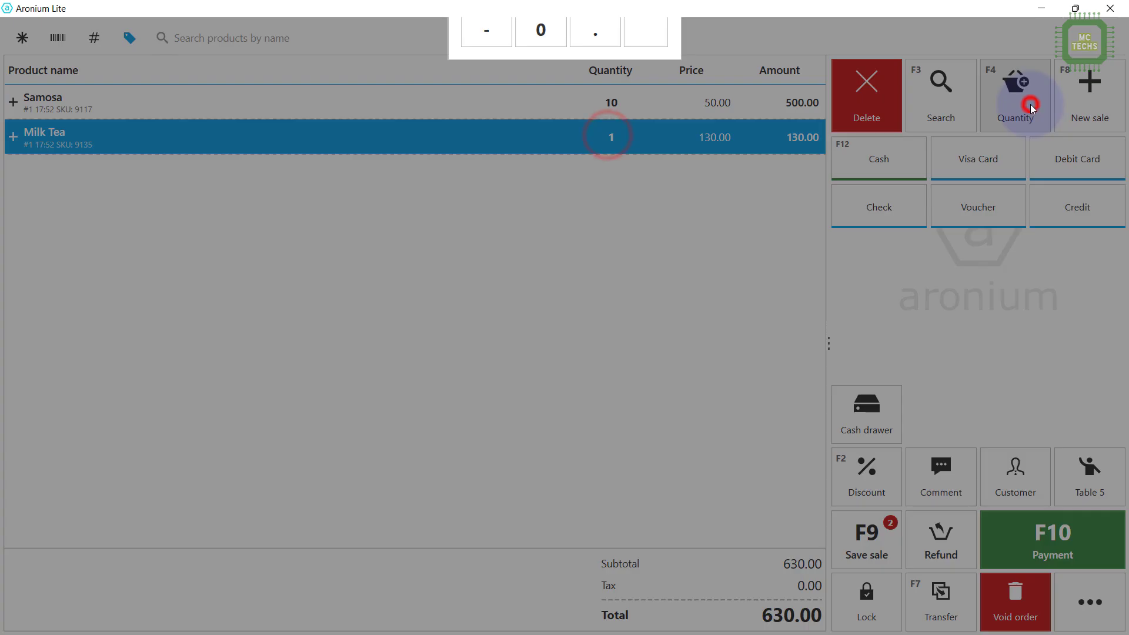
left_click(486, 131)
left_click(540, 250)
left_click(646, 229)
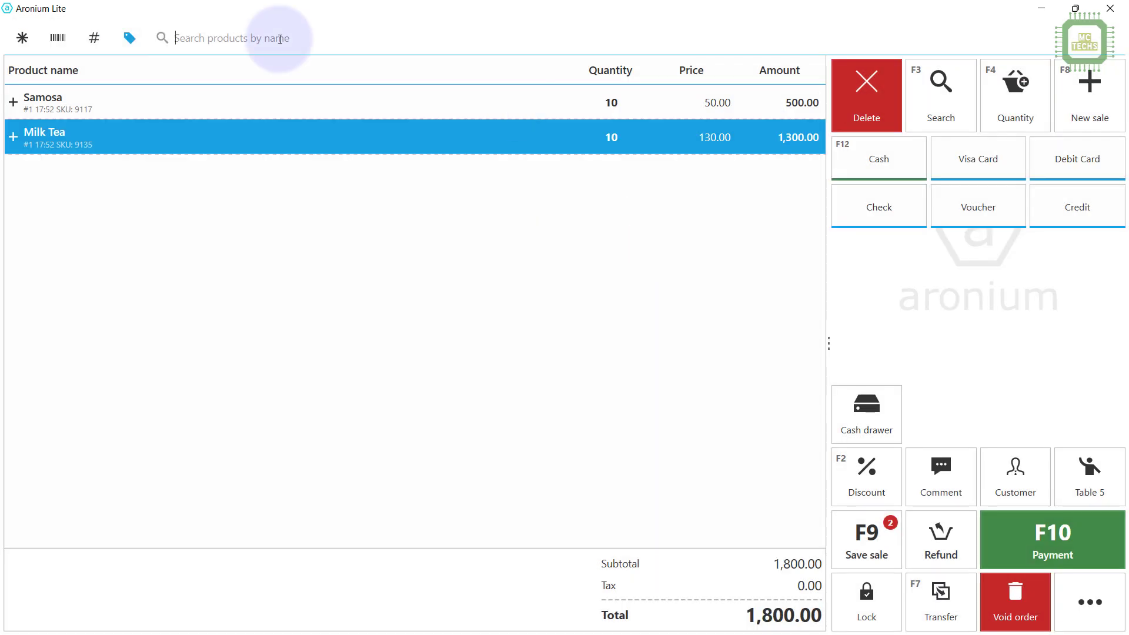
Add one Pizza Large to Table 5's order and save the sale.
left_click(280, 39)
type("pizz")
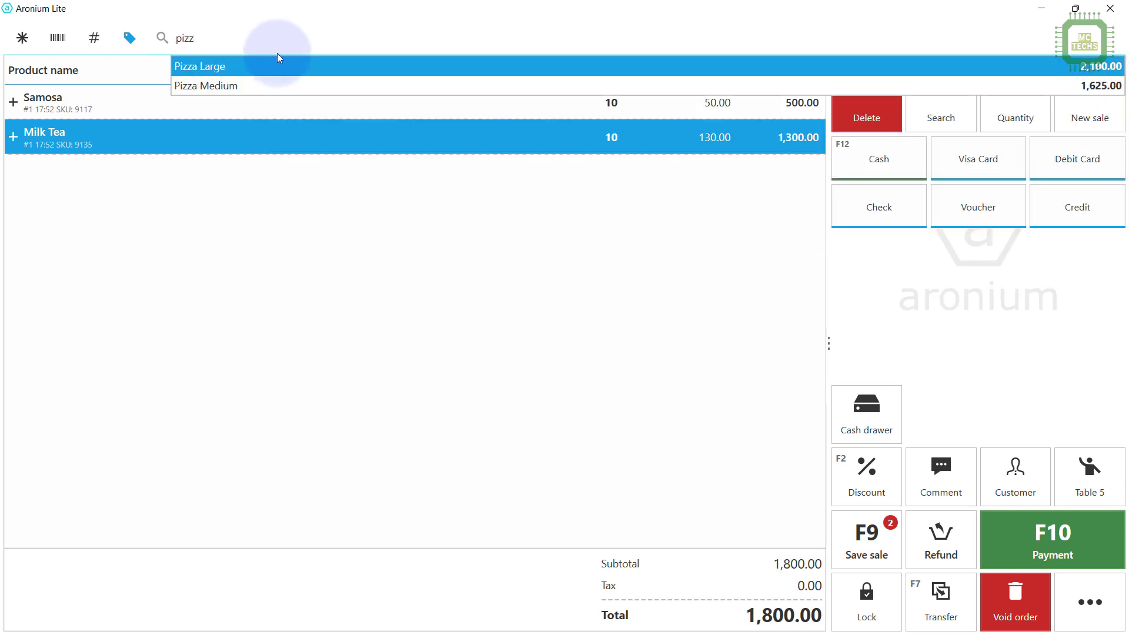
left_click(227, 68)
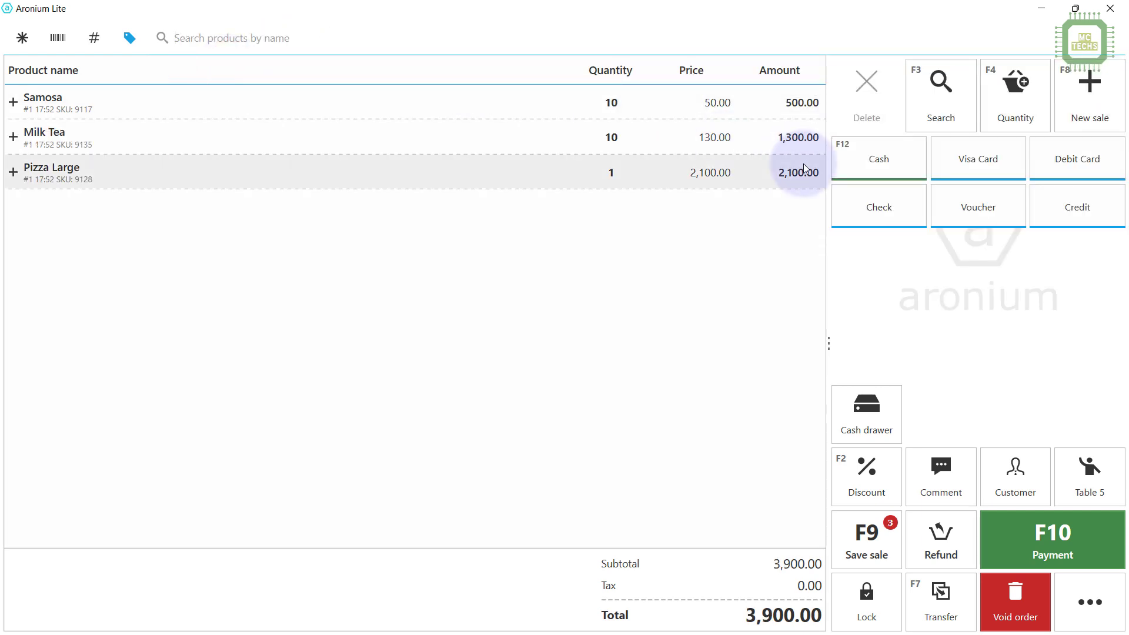
left_click(900, 363)
left_click(862, 532)
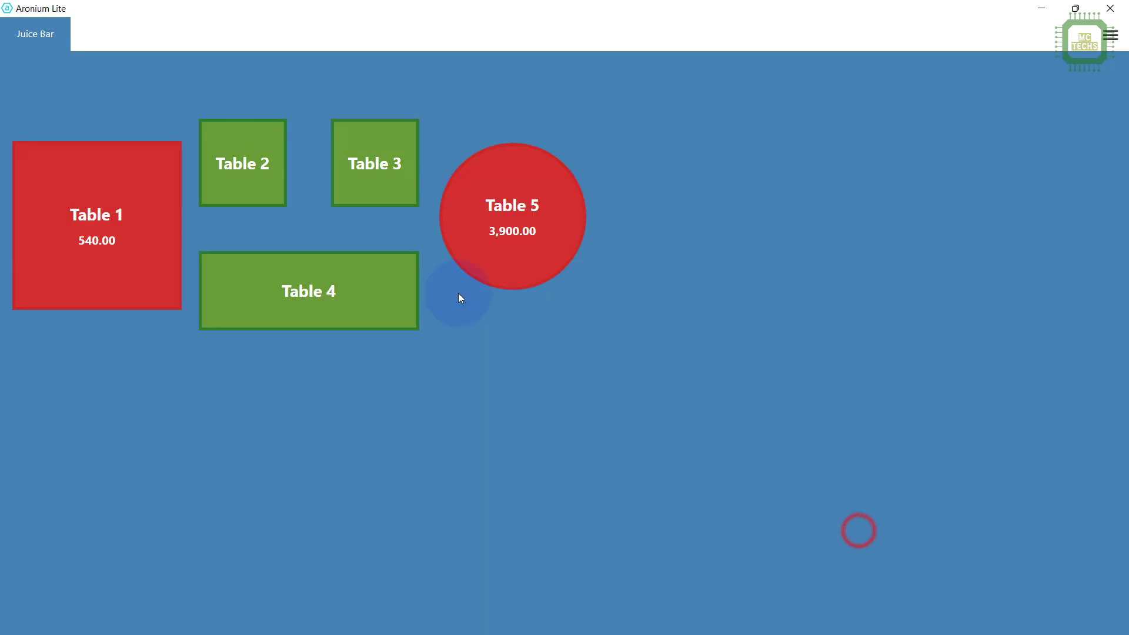
Open an order for Table 2, add Fried Rice - Egg and Giner Tea, and save the sale.
left_click(260, 165)
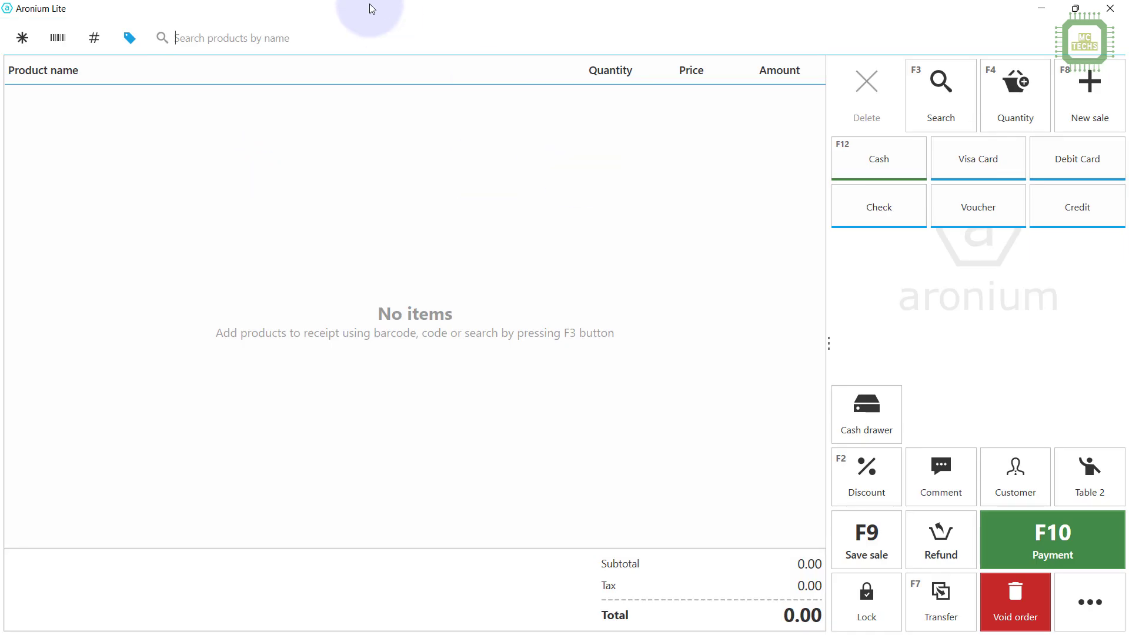
type("egg")
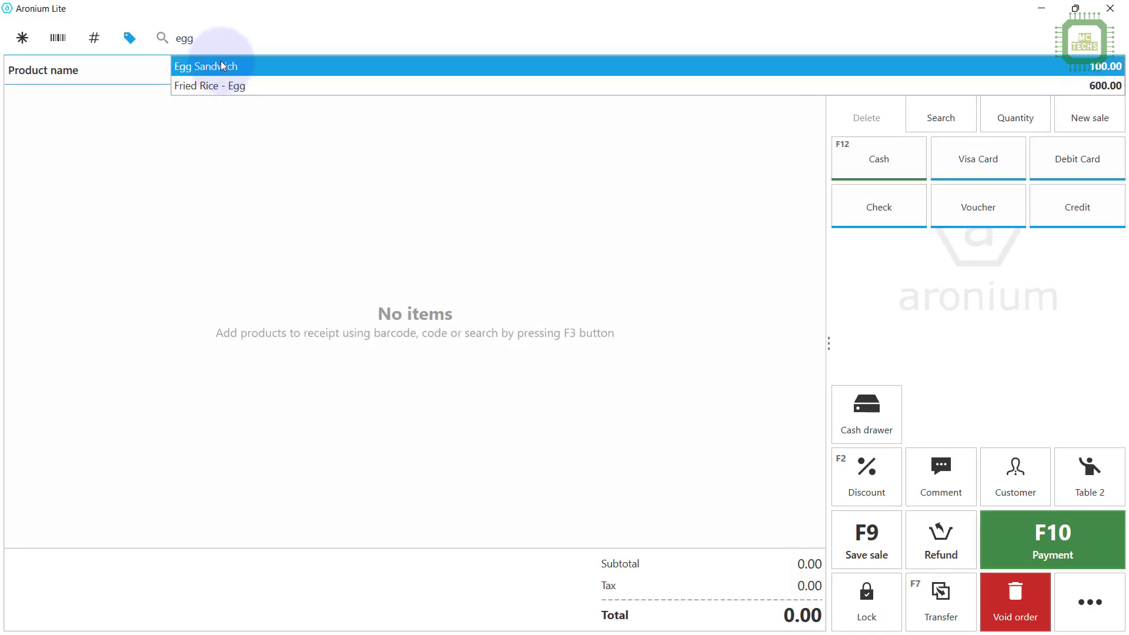
left_click(211, 86)
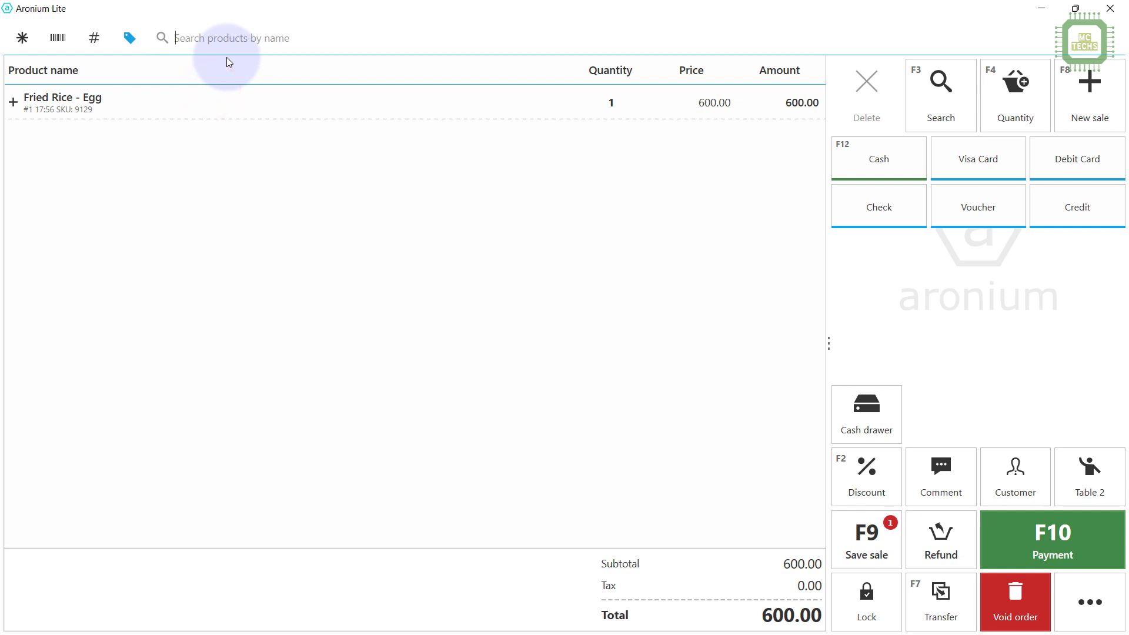
type("tr")
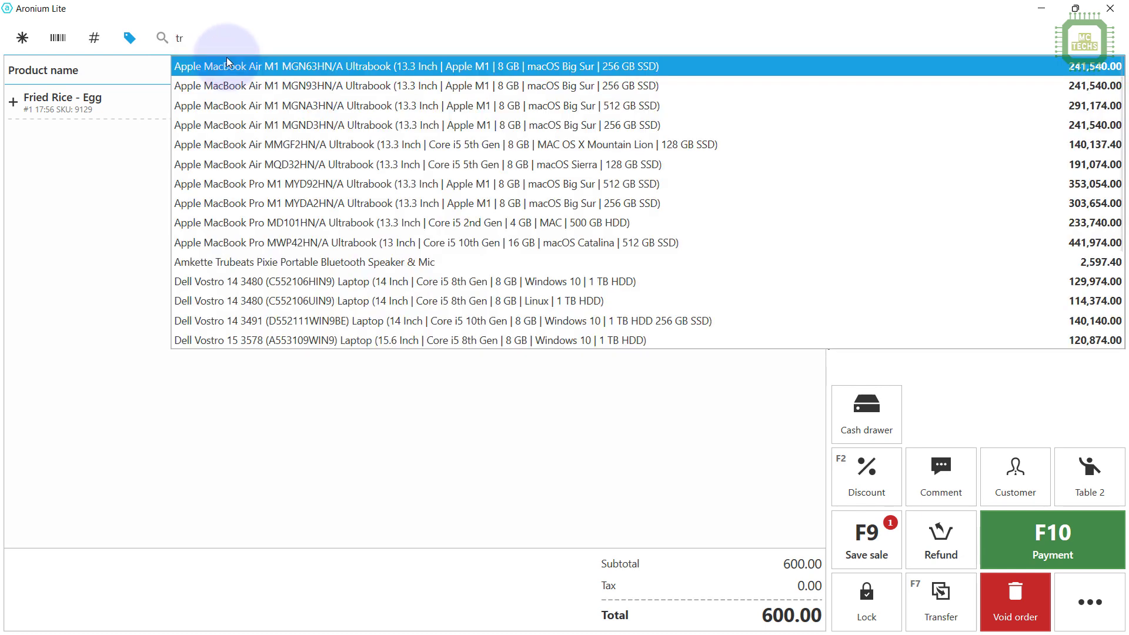
key("BackSpace")
key("BackSpace")
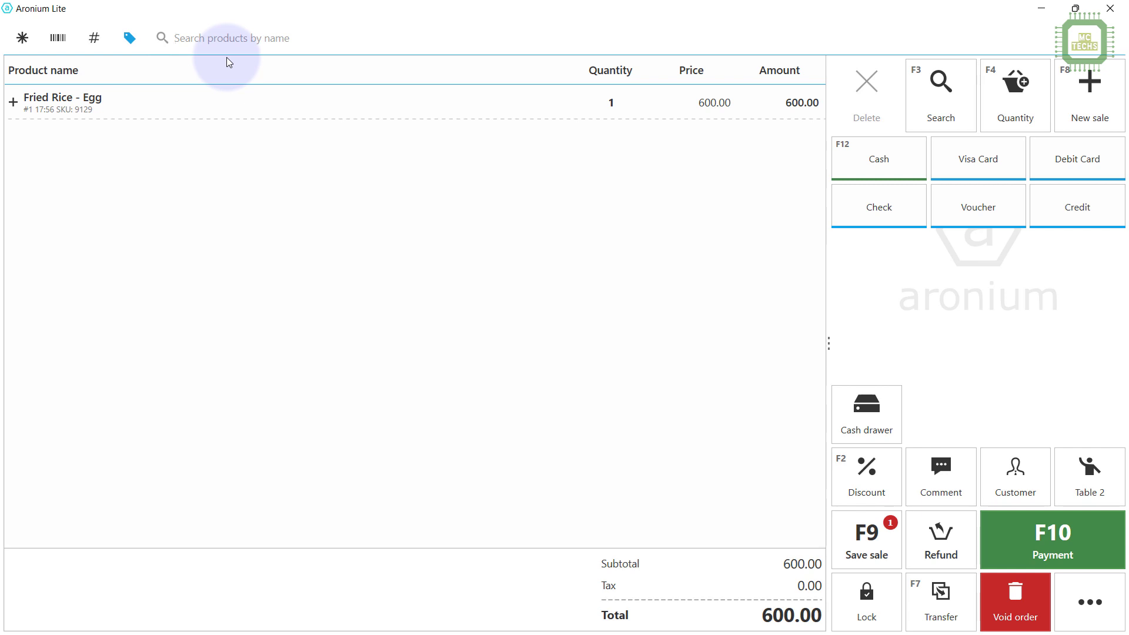
type("tea")
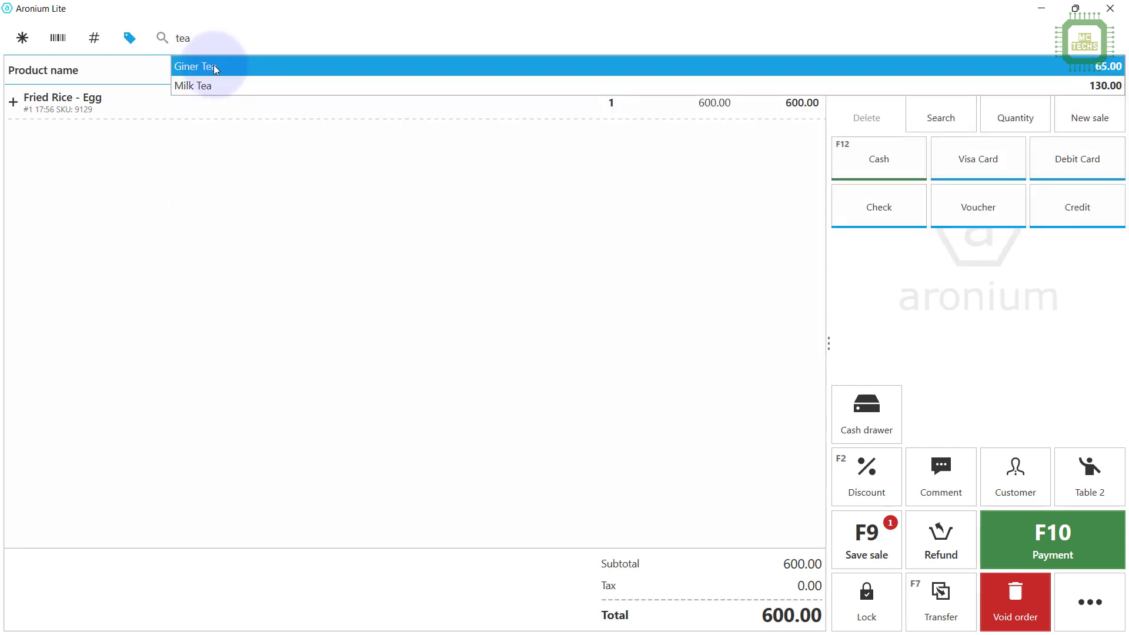
left_click(213, 67)
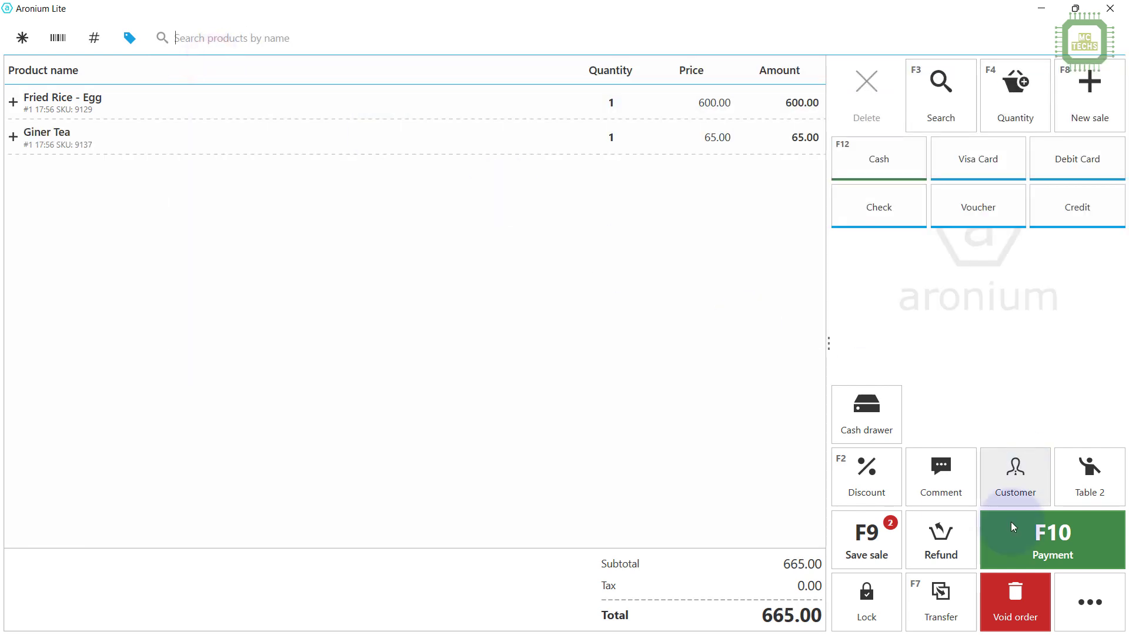
left_click(849, 544)
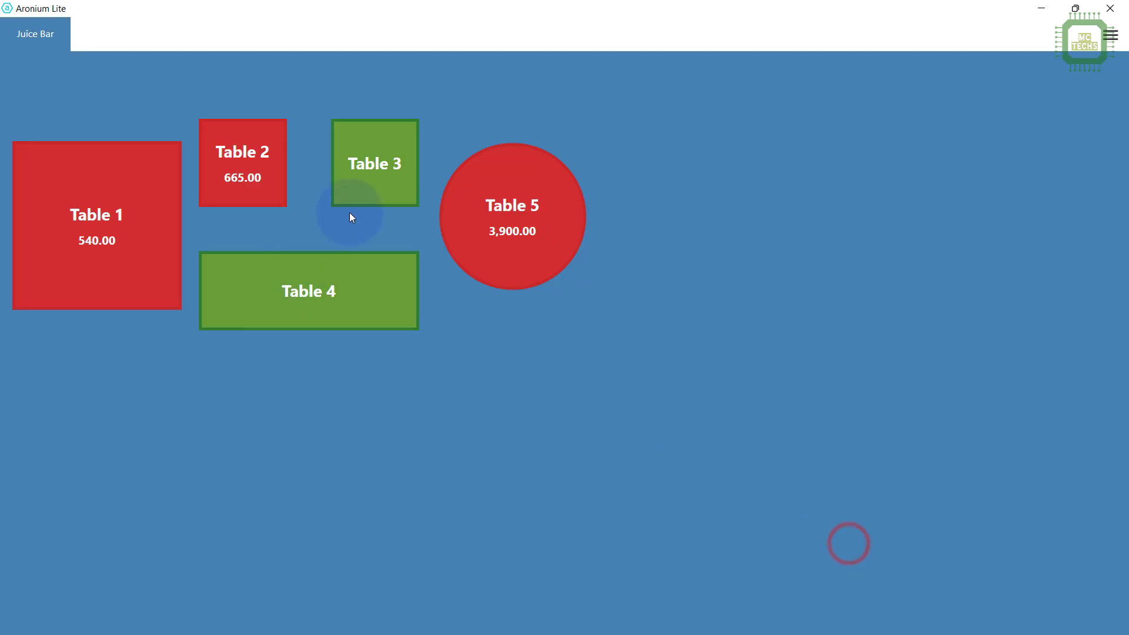
Open an order for Table 4 and add Pizza Large with a quantity of 2.
left_click(344, 297)
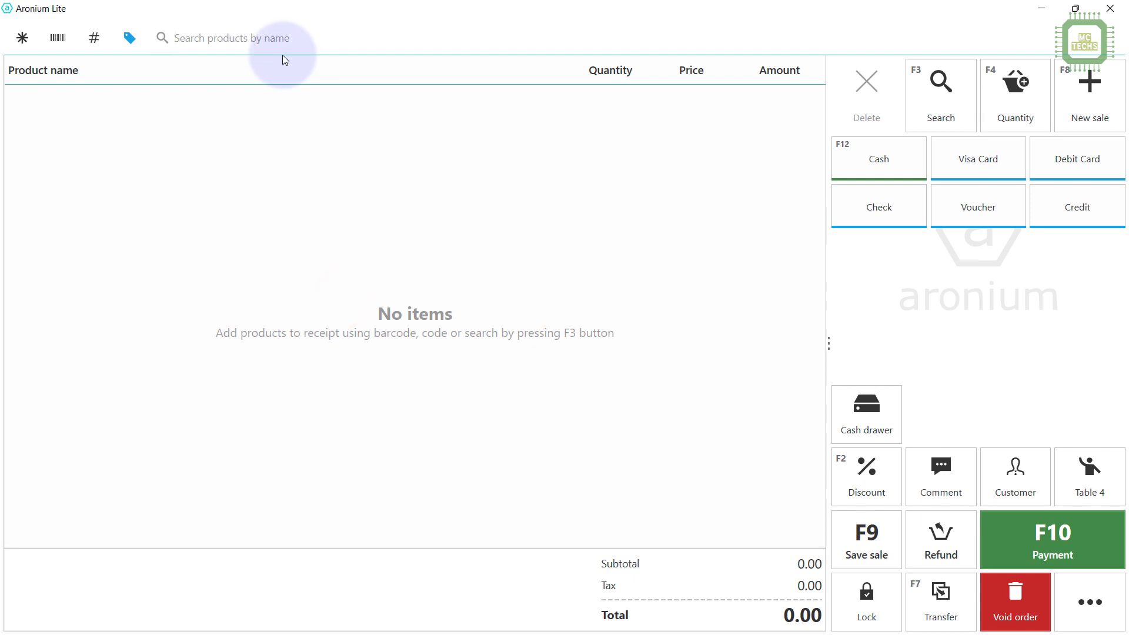
type("pizz")
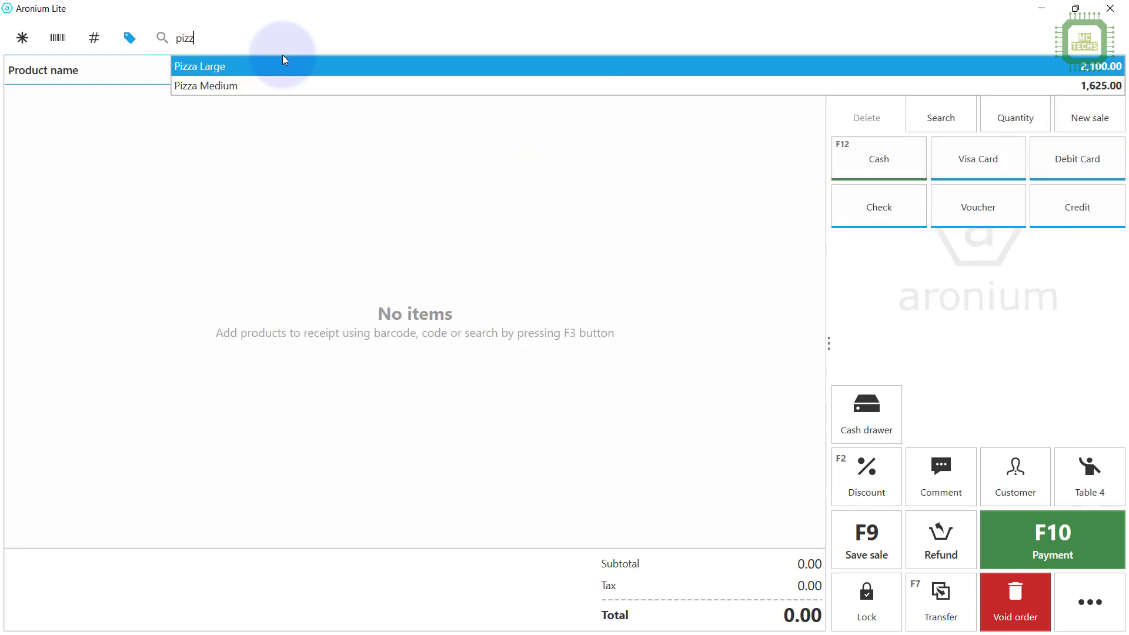
left_click(255, 67)
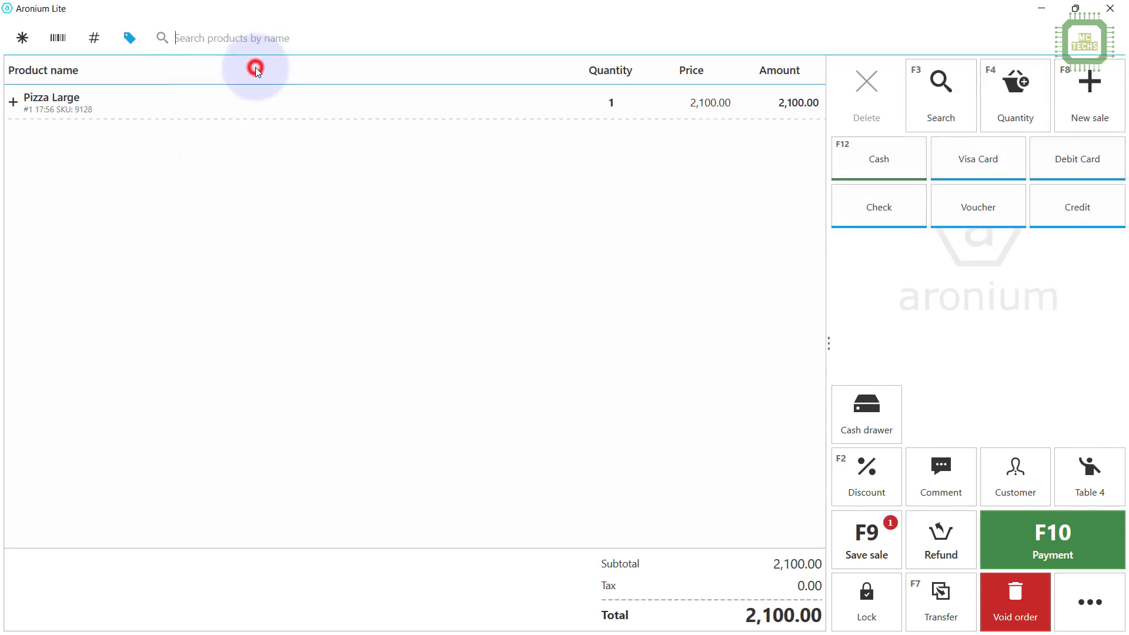
left_click(564, 107)
left_click(1017, 95)
left_click(538, 132)
left_click(643, 235)
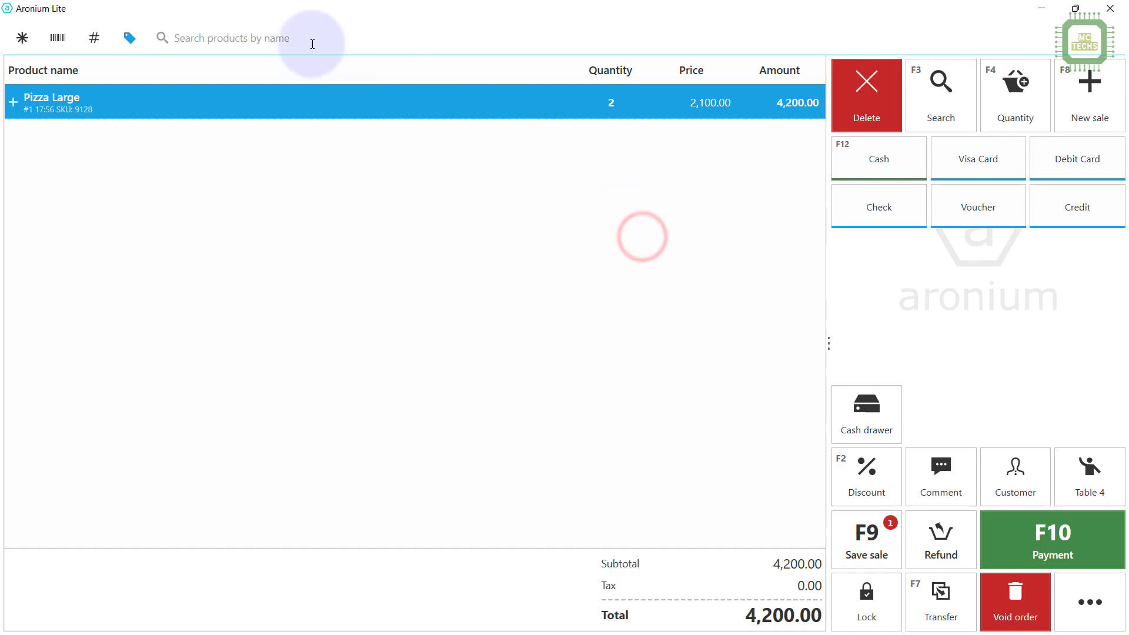
Add Cappuccino with a quantity of 2 to Table 4's order and save the sale.
type("c")
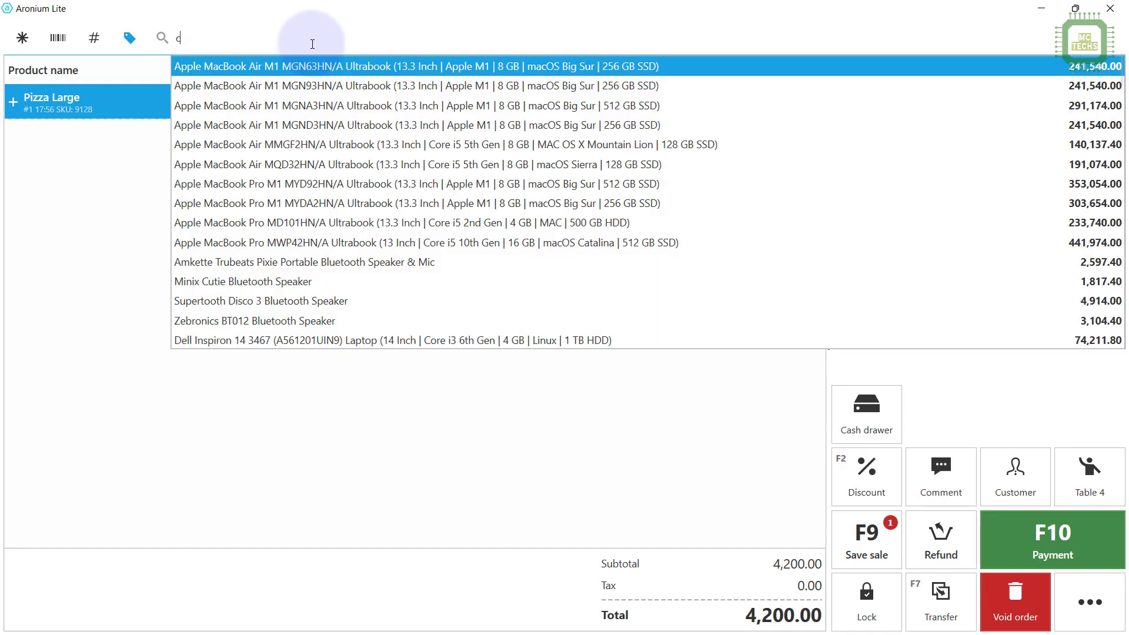
type("ap")
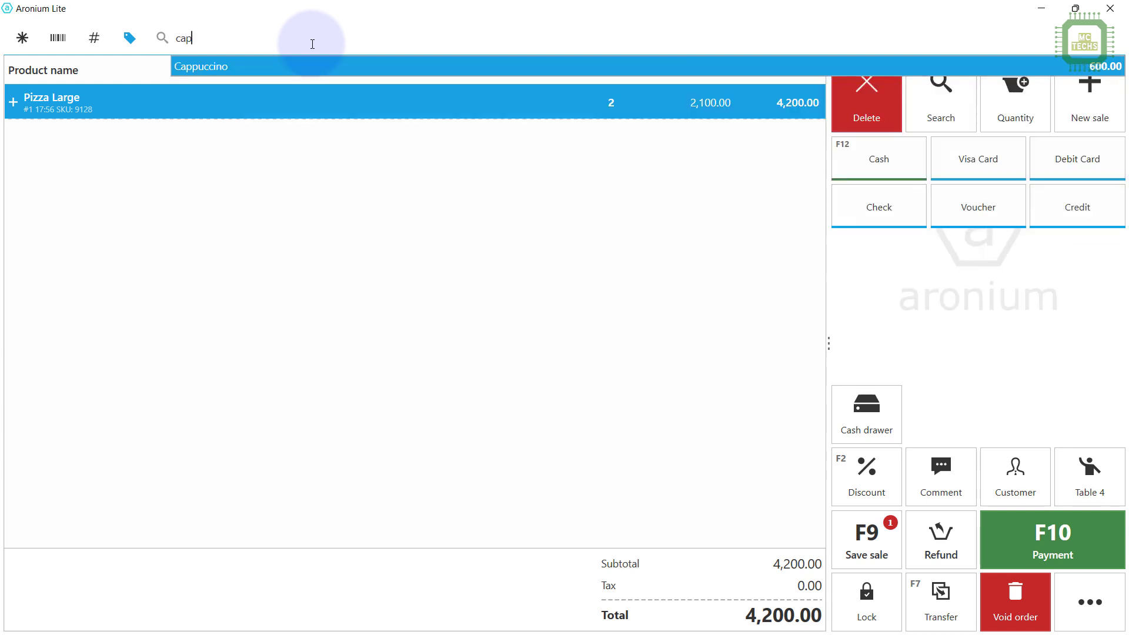
left_click(316, 61)
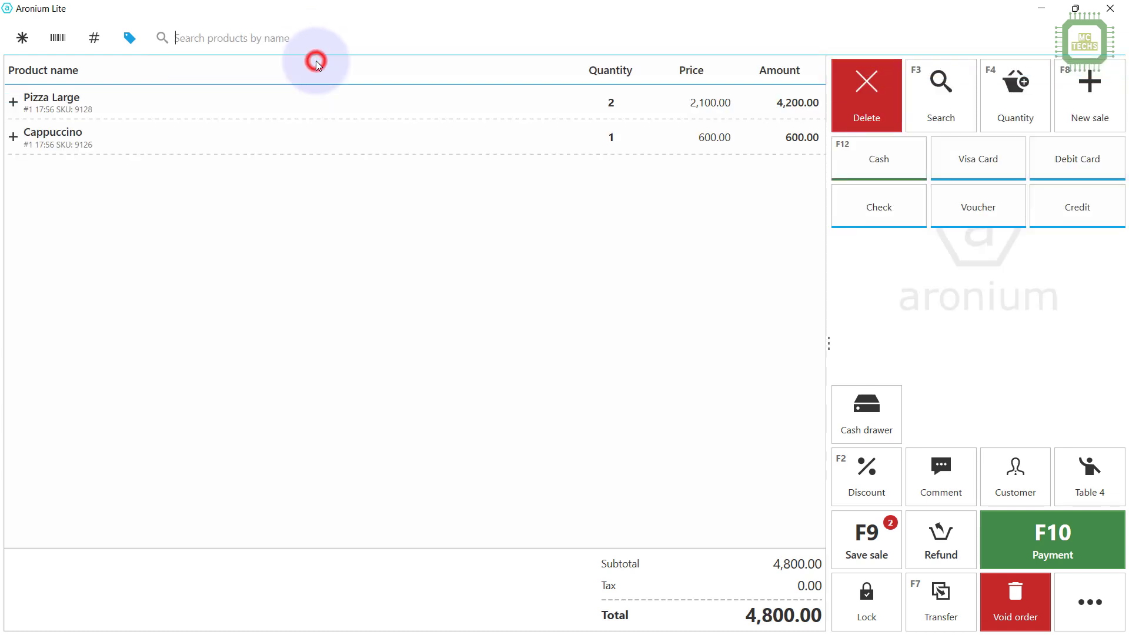
left_click(582, 150)
left_click(998, 101)
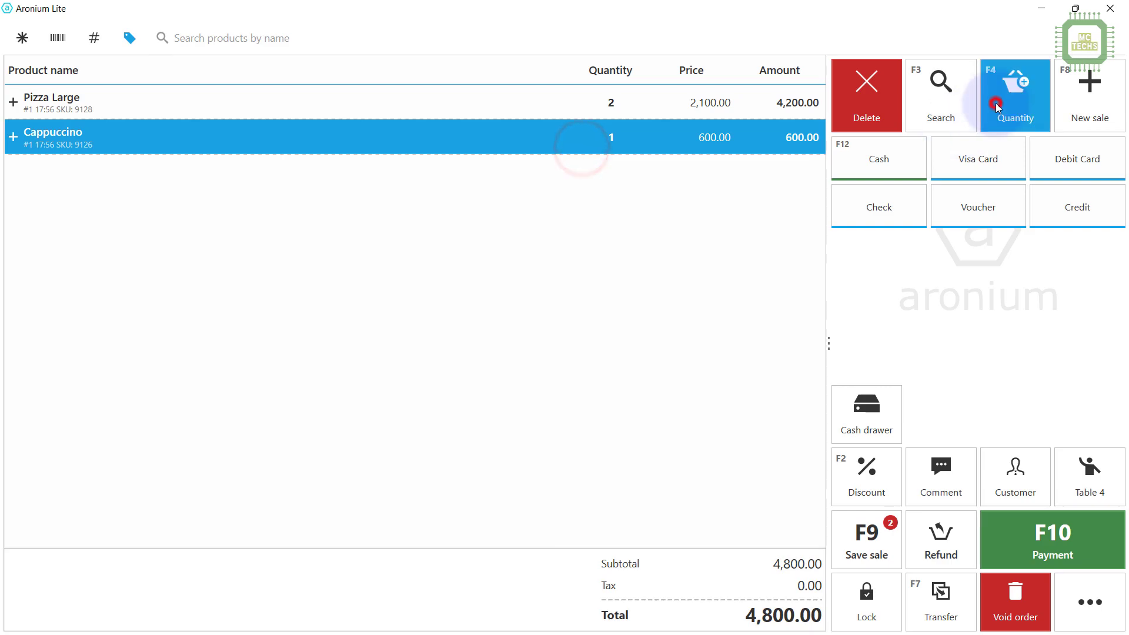
left_click(541, 131)
left_click(645, 229)
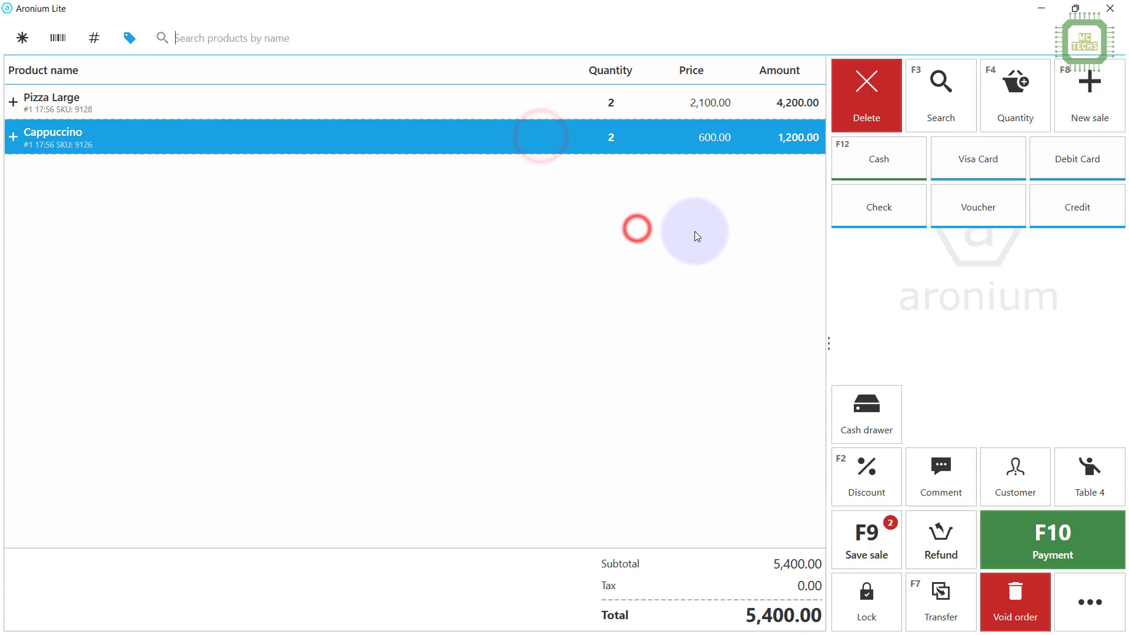
left_click(856, 535)
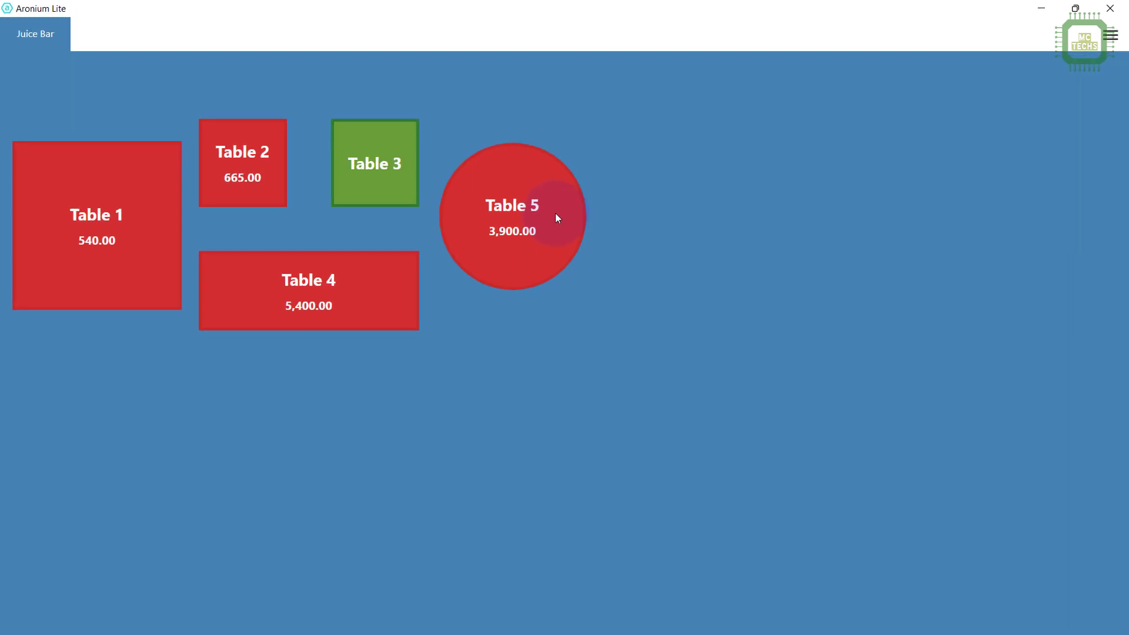
Reopen Table 5's saved order, take the full payment in cash, and finish the sale without issuing a receipt.
left_click(557, 218)
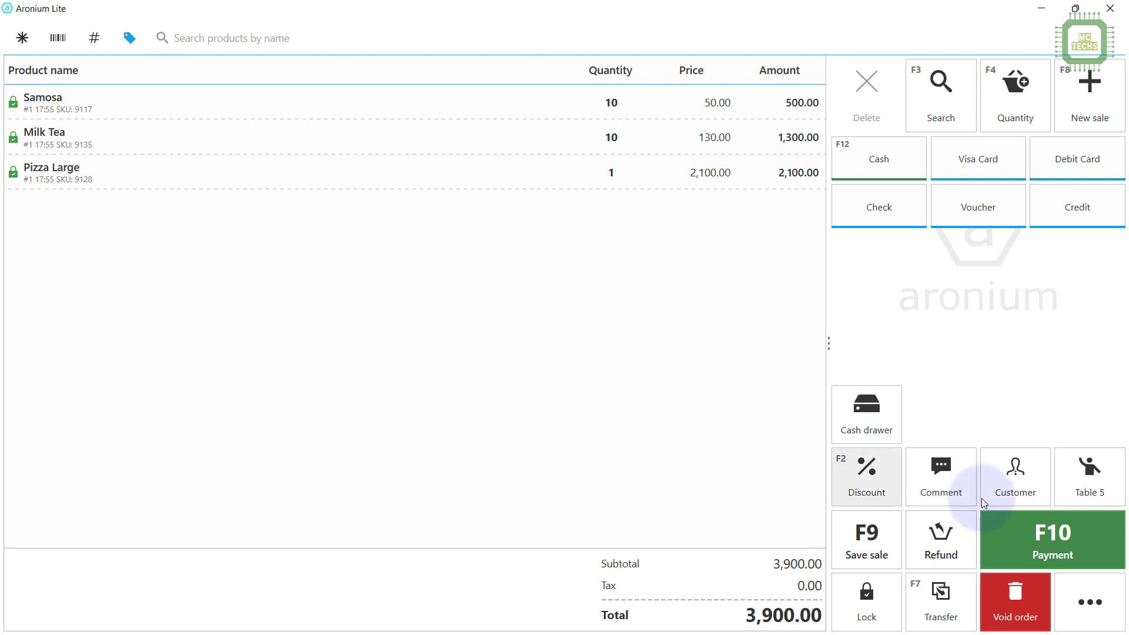
left_click(1036, 535)
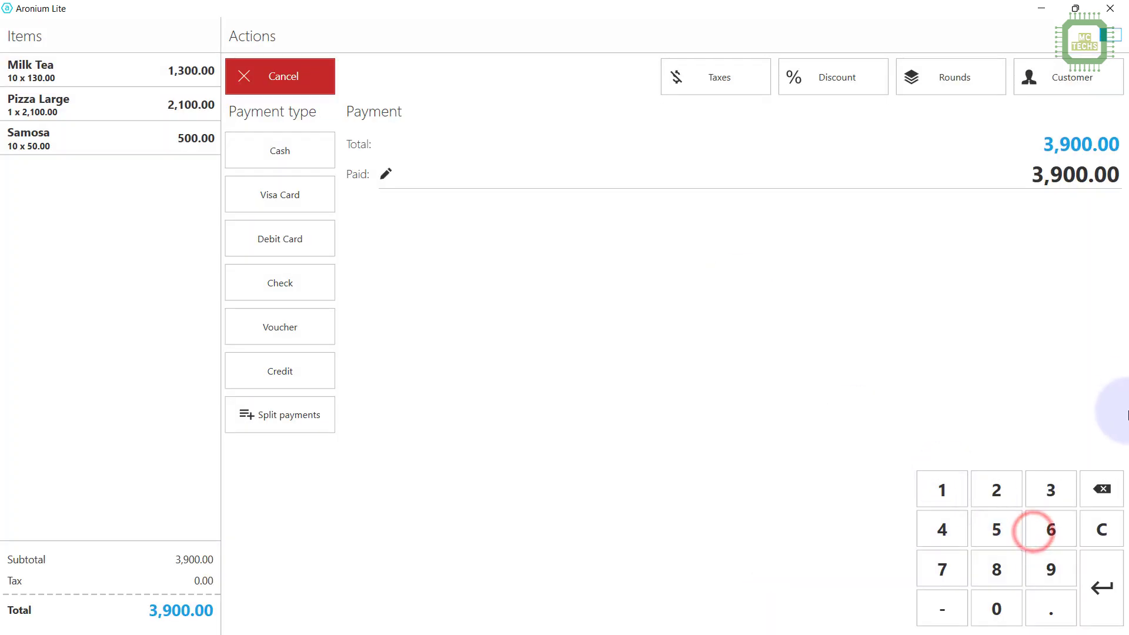
left_click(1108, 584)
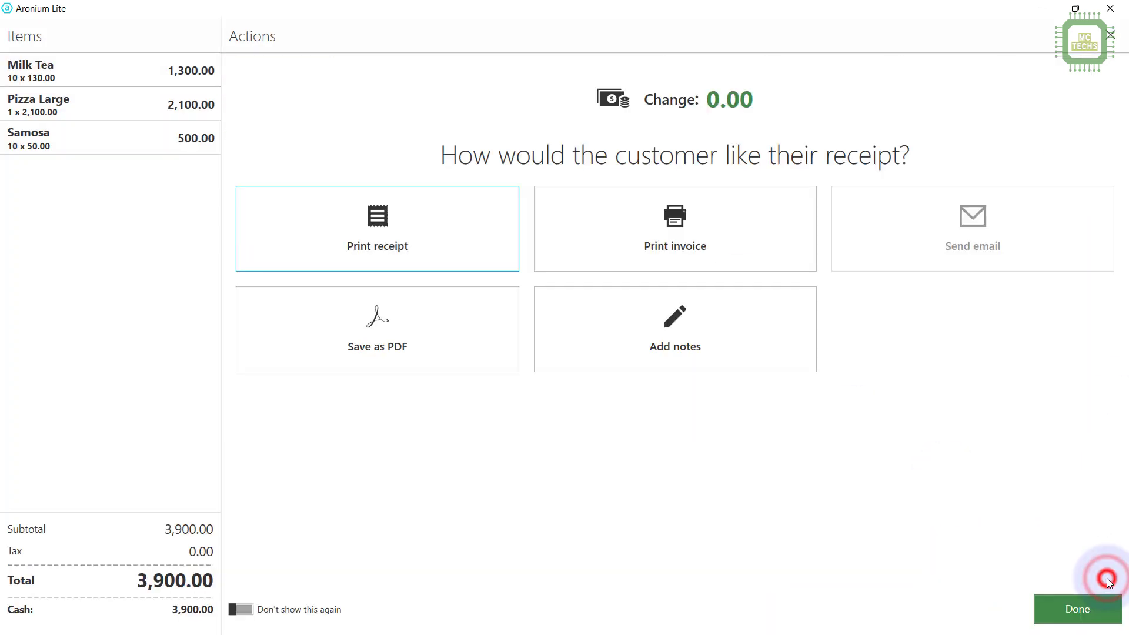
left_click(1093, 607)
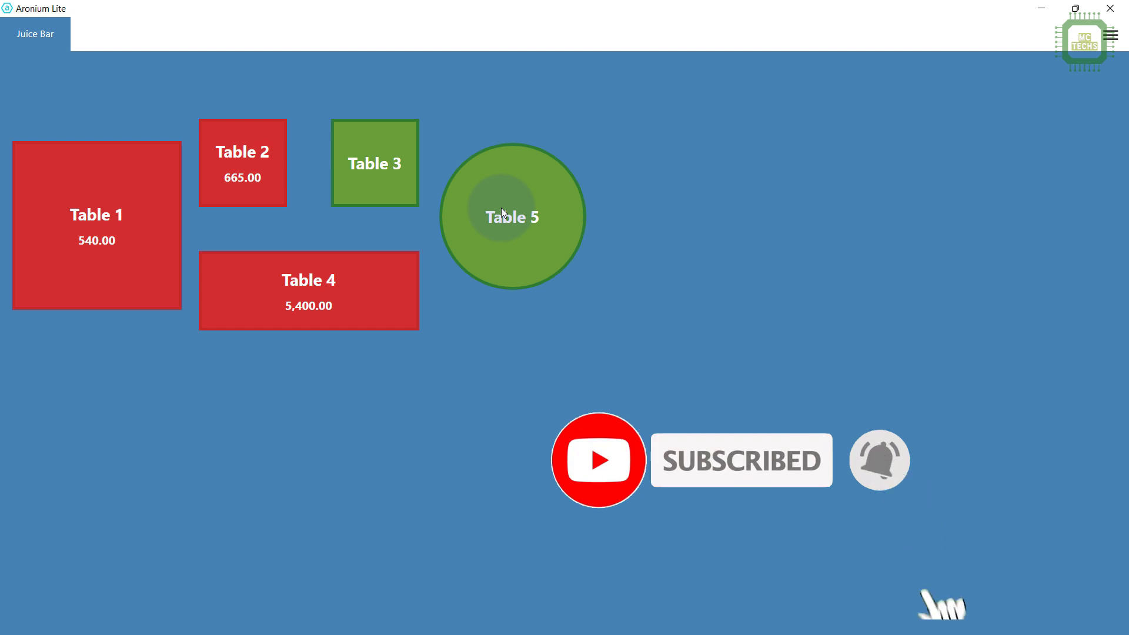
Reopen Table 1's saved order and add one Giner Tea.
left_click(88, 216)
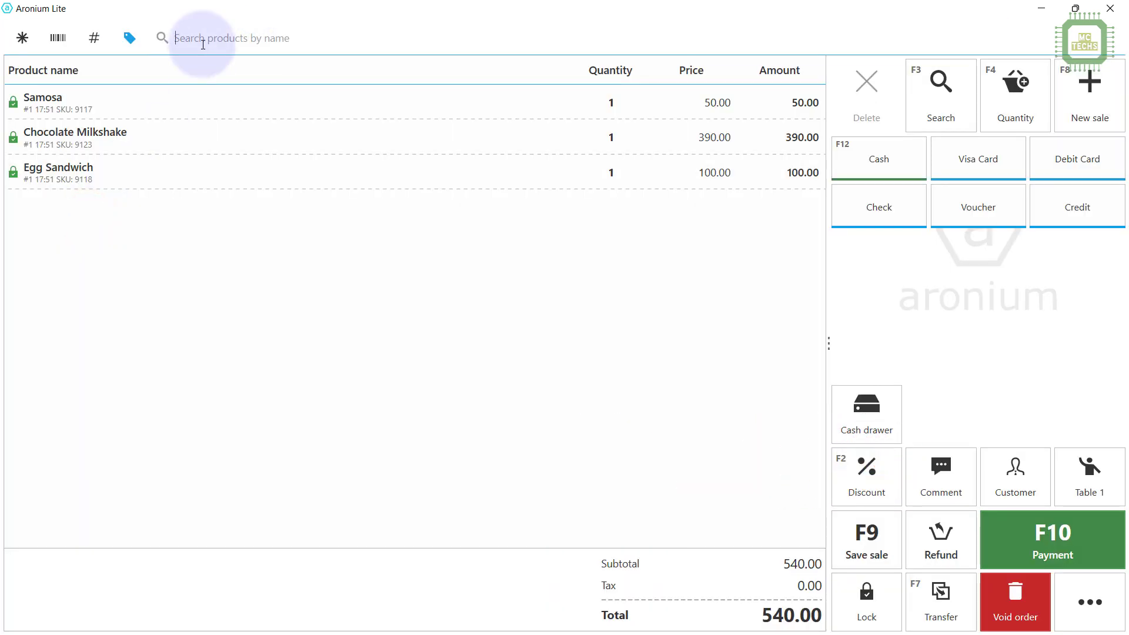
left_click(203, 44)
type("tea")
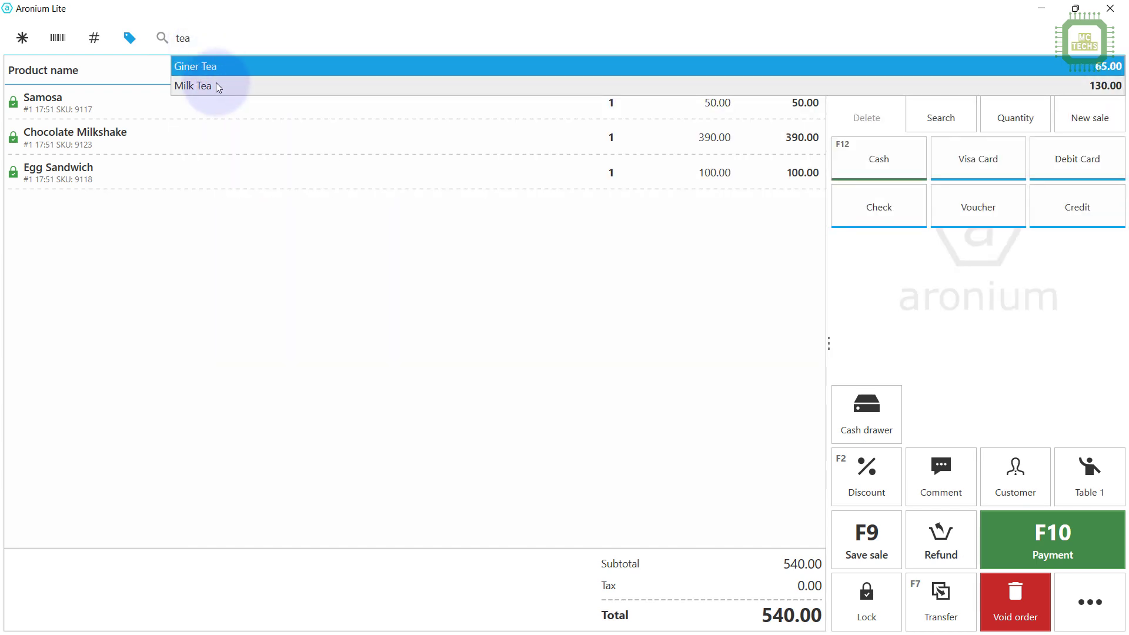
left_click(212, 68)
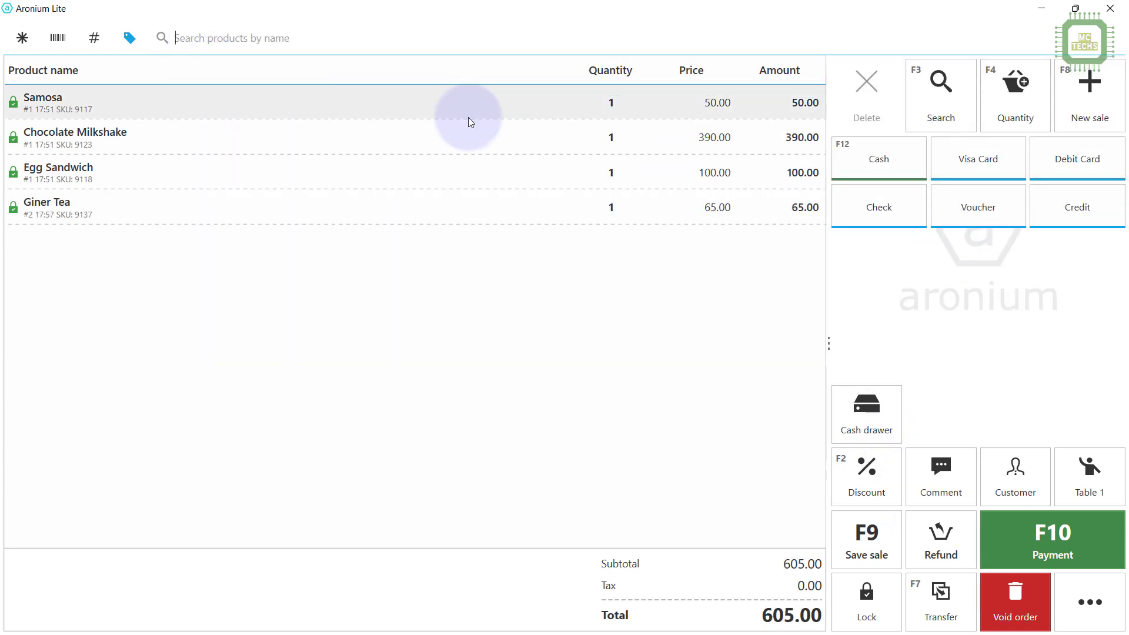
Take a cash payment of 650 for Table 1's order and finish the sale without issuing a receipt.
left_click(1030, 532)
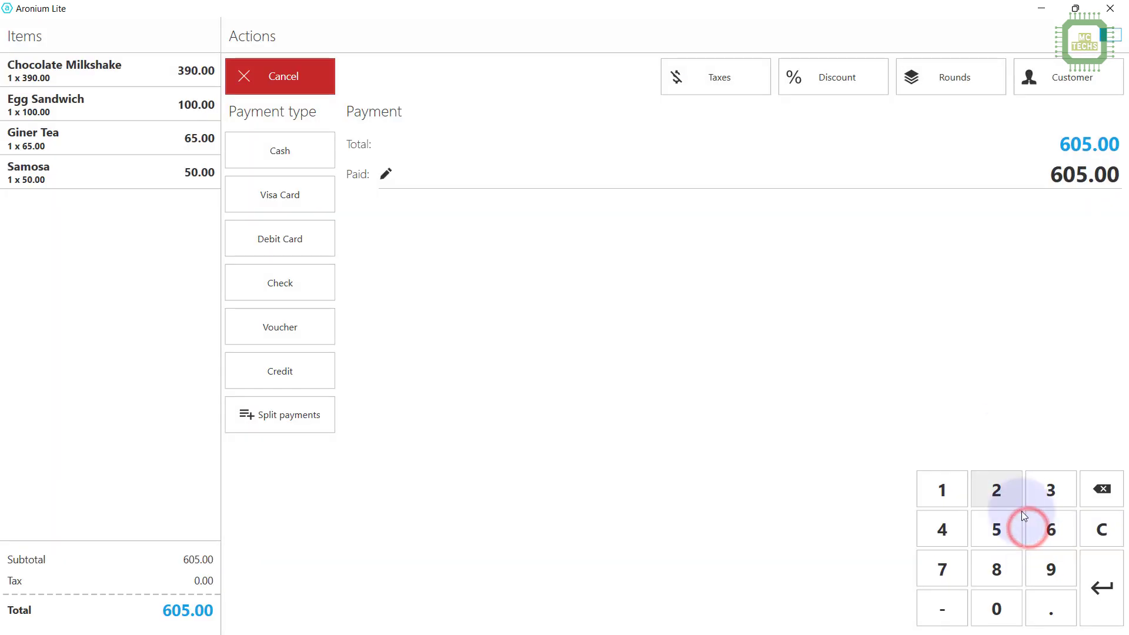
left_click(1020, 175)
type("650")
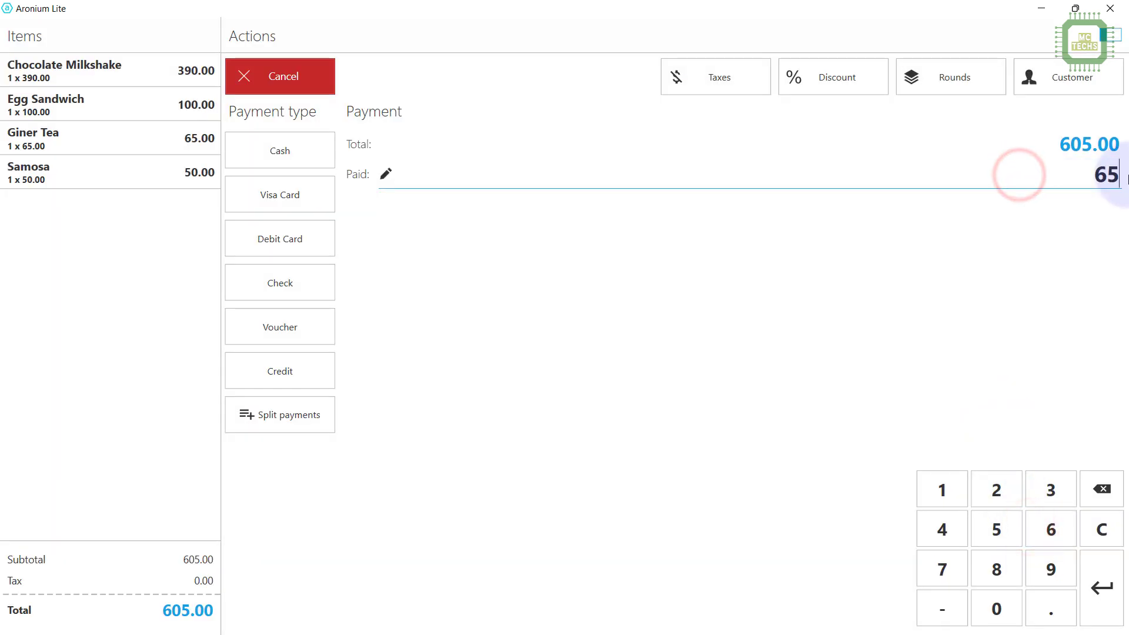
left_click(1089, 582)
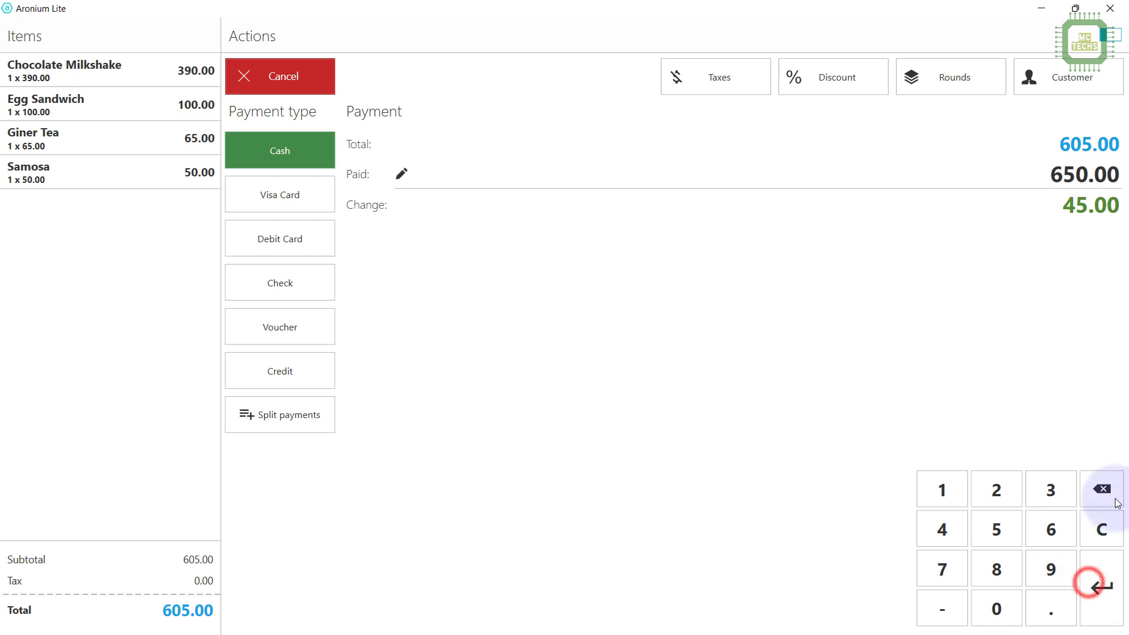
left_click(1102, 586)
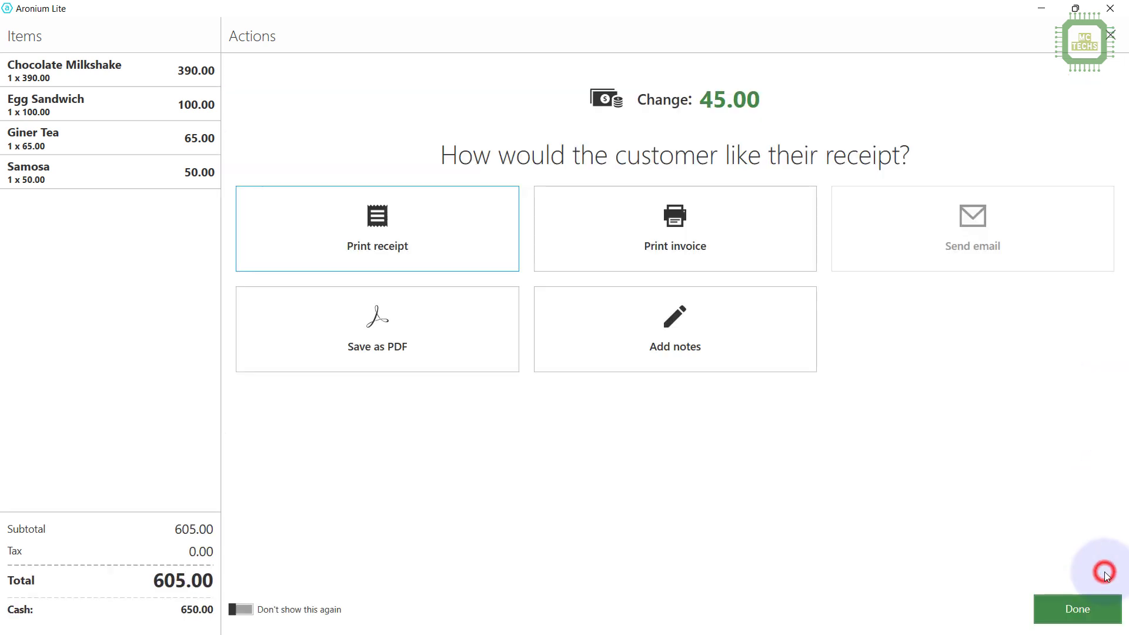
left_click(1082, 610)
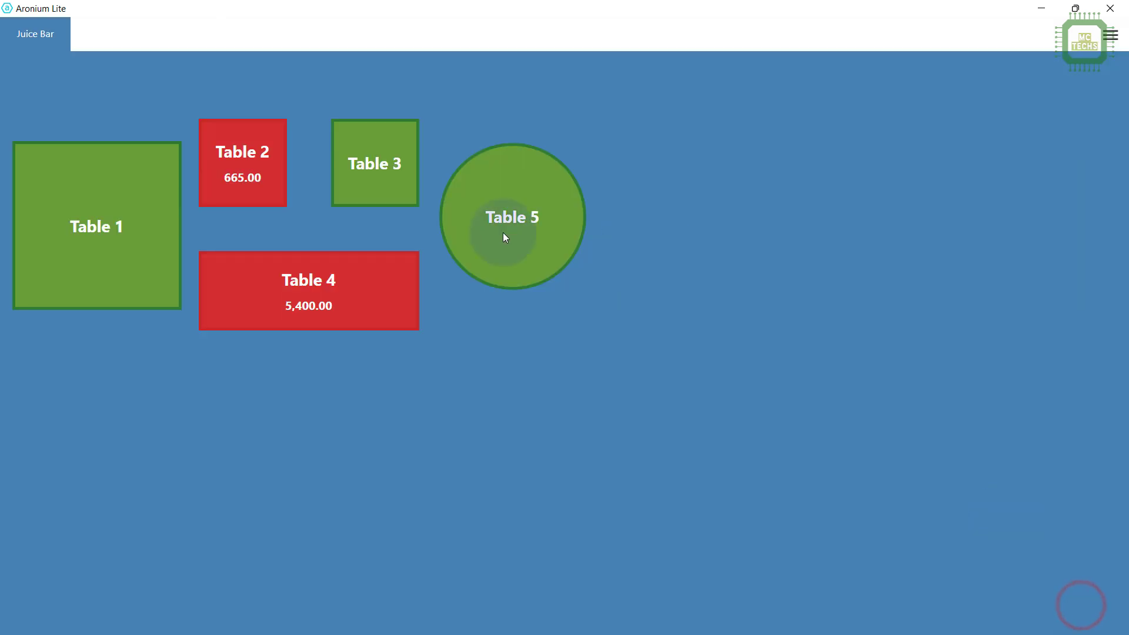
Reopen Table 2's saved order, take the full payment in cash, and finish without a receipt.
left_click(238, 163)
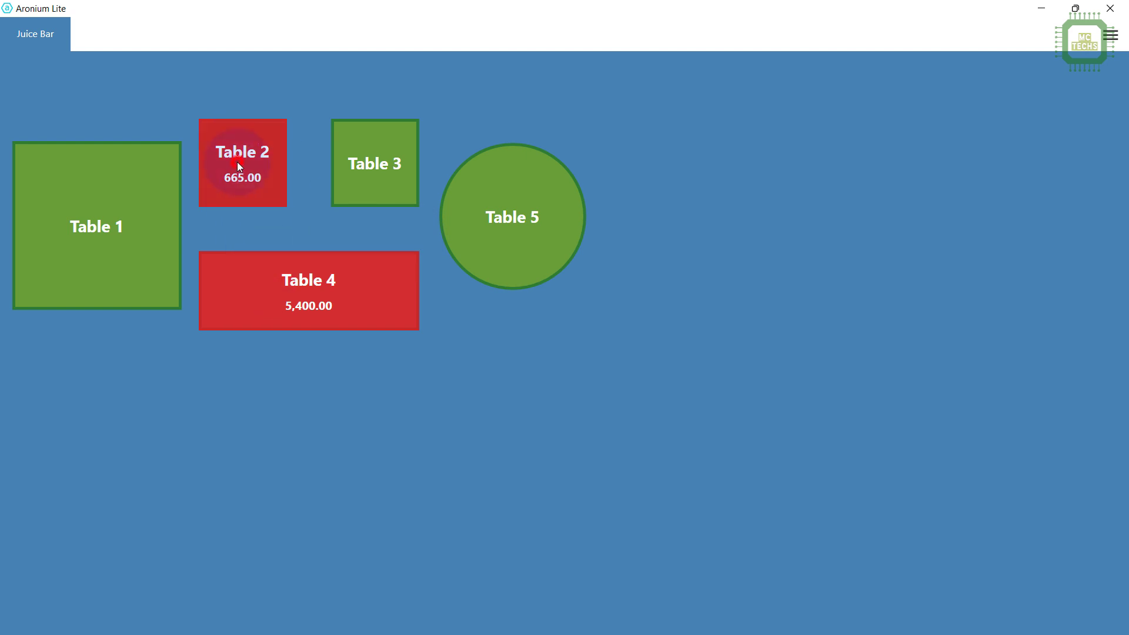
left_click(1055, 539)
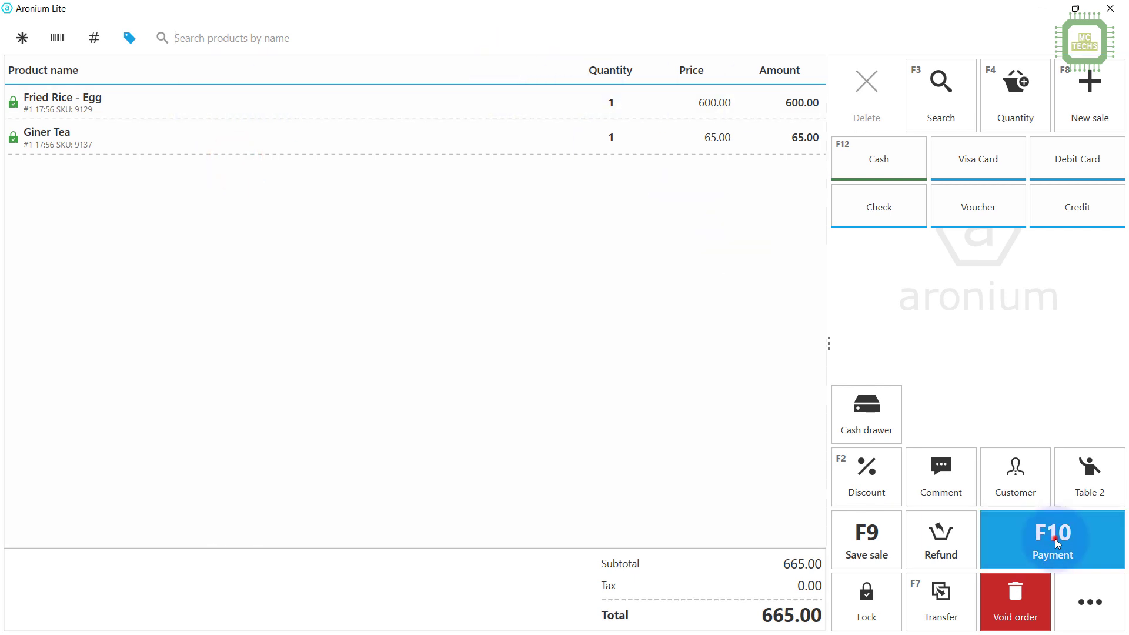
left_click(1102, 578)
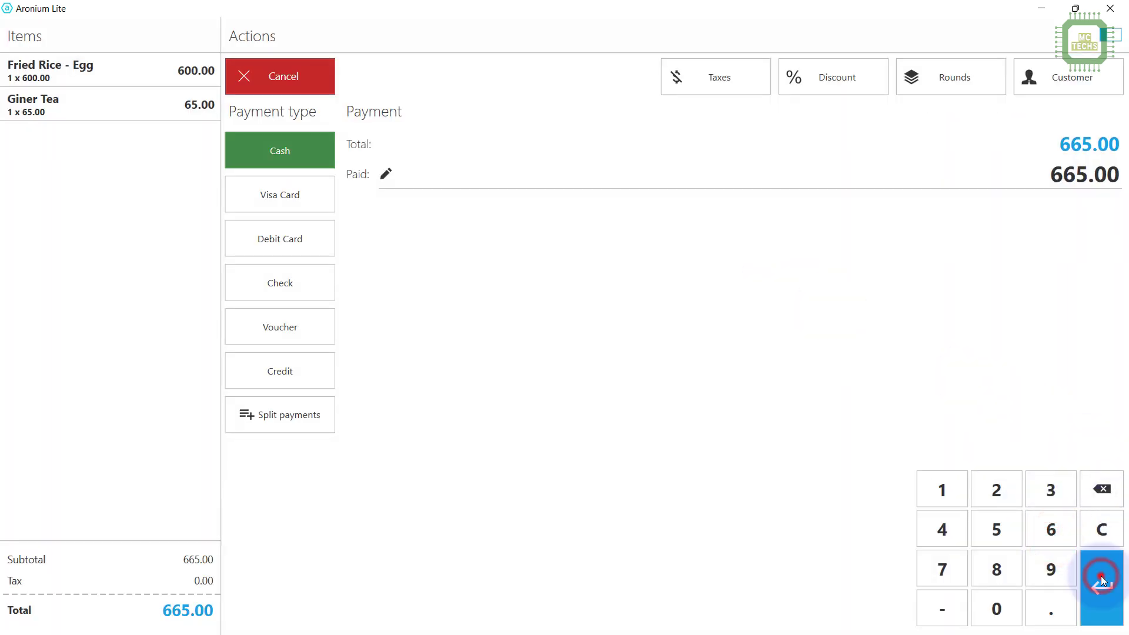
left_click(1093, 606)
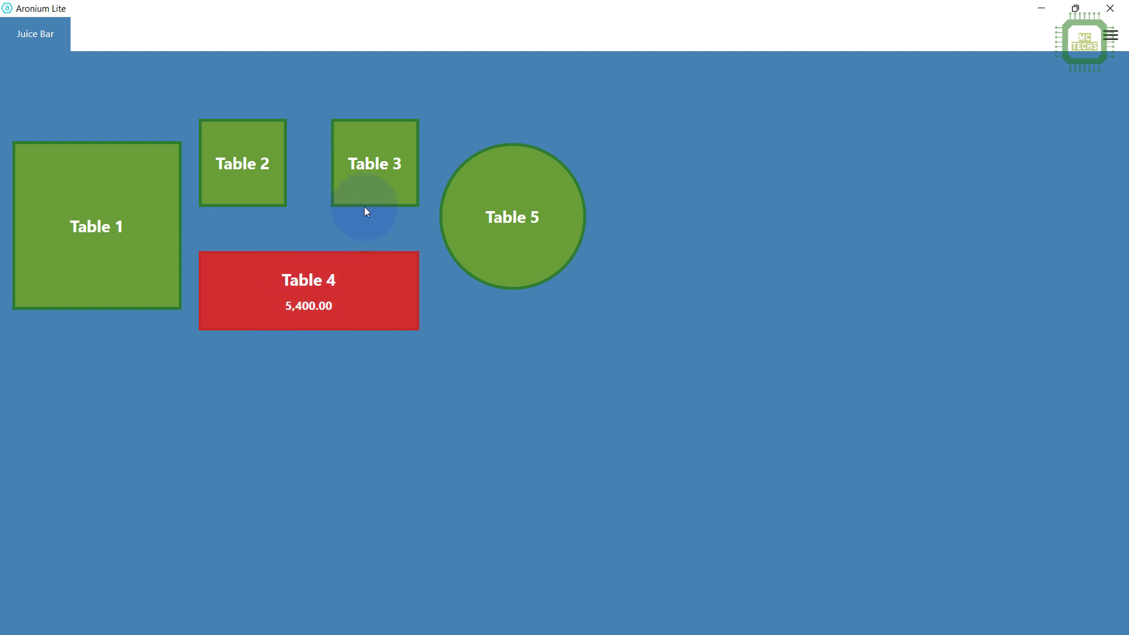
Open a new order for Table 1 and add Fried Rice - Chicken and Fried Rice - Beef.
left_click(90, 217)
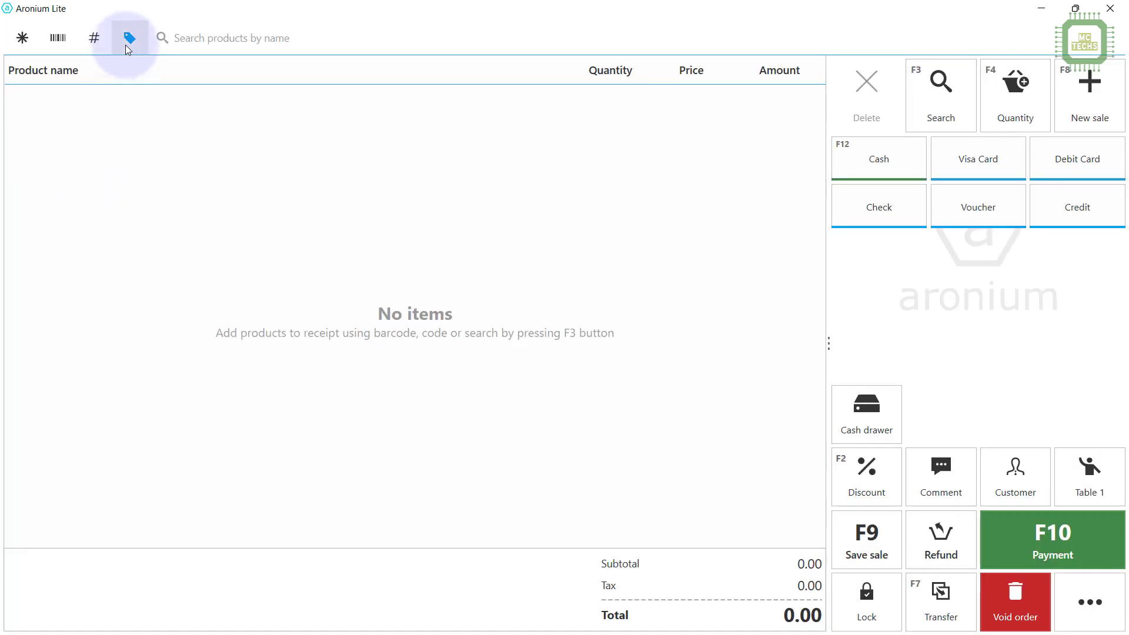
type("rice")
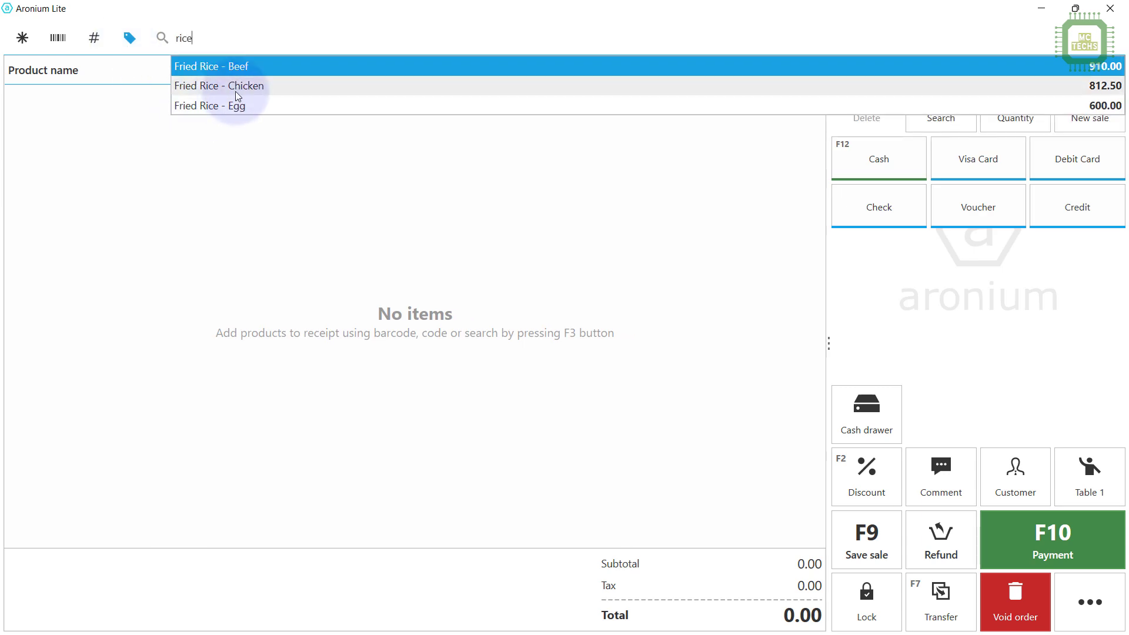
left_click(235, 90)
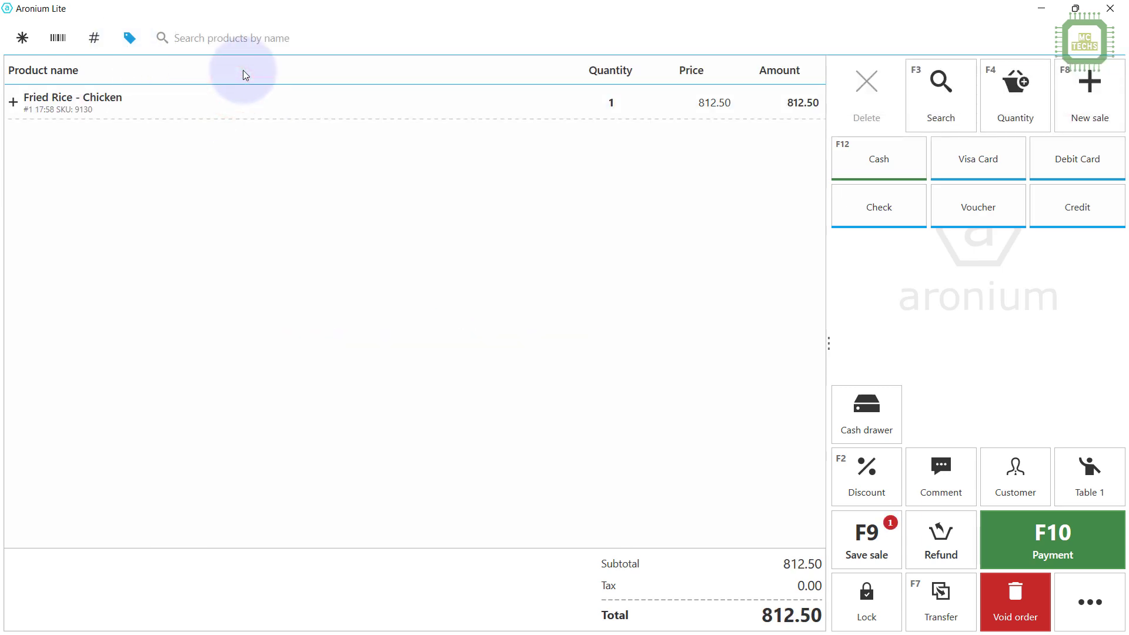
type("rice")
left_click(253, 71)
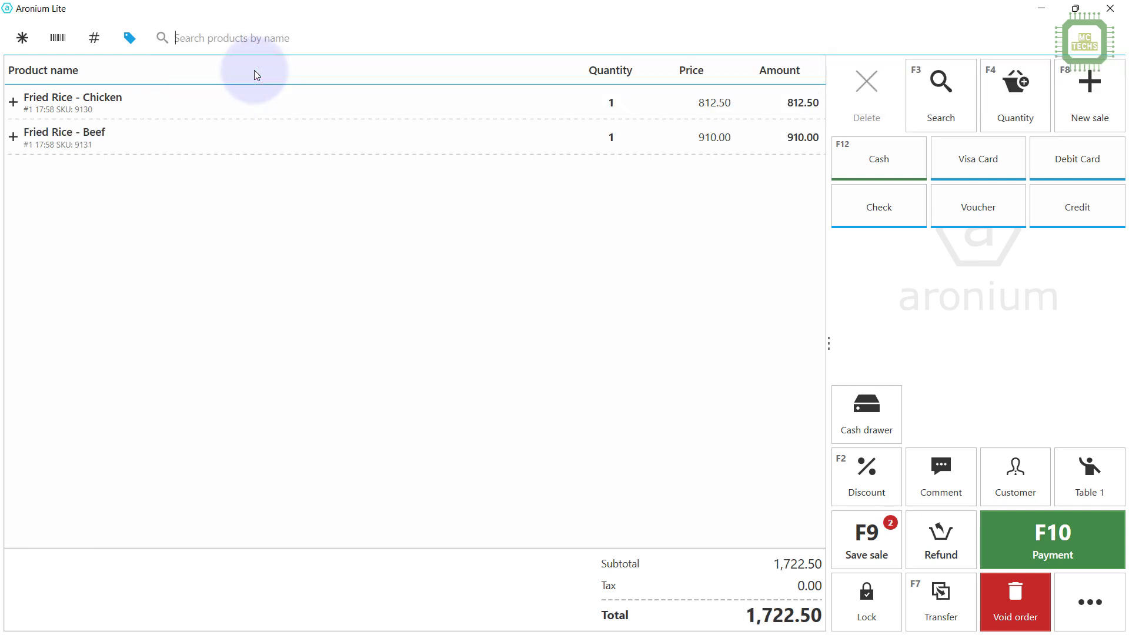
Add Milk Tea and Giner Tea to Table 1's order and save the sale.
type("tea")
left_click(245, 82)
left_click(317, 33)
type("gin")
key("Return")
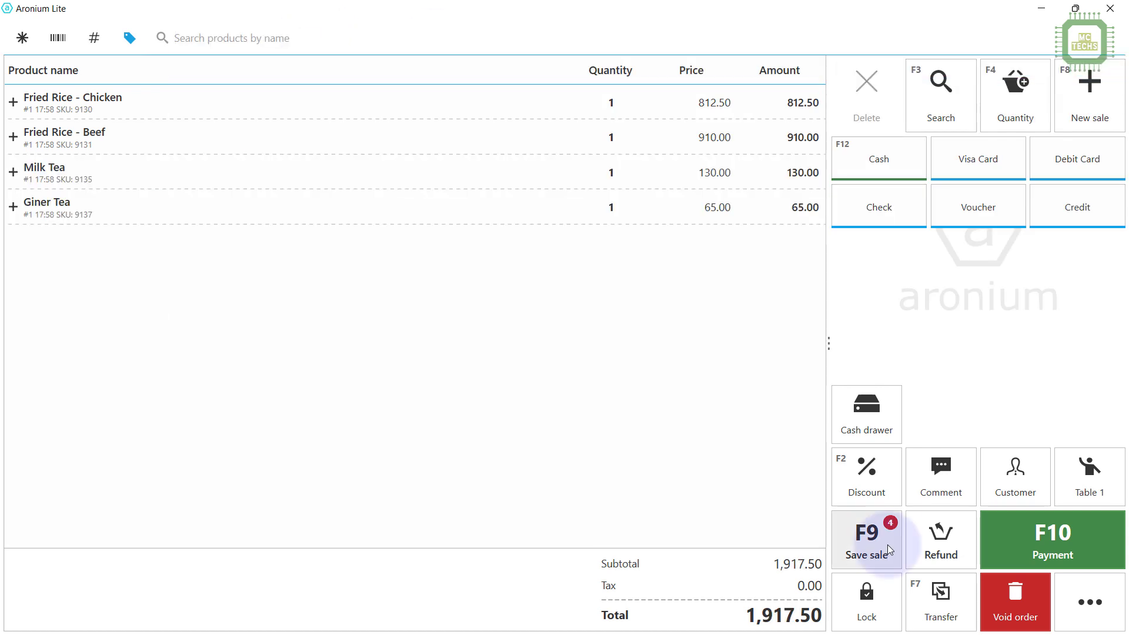
left_click(888, 545)
left_click(95, 241)
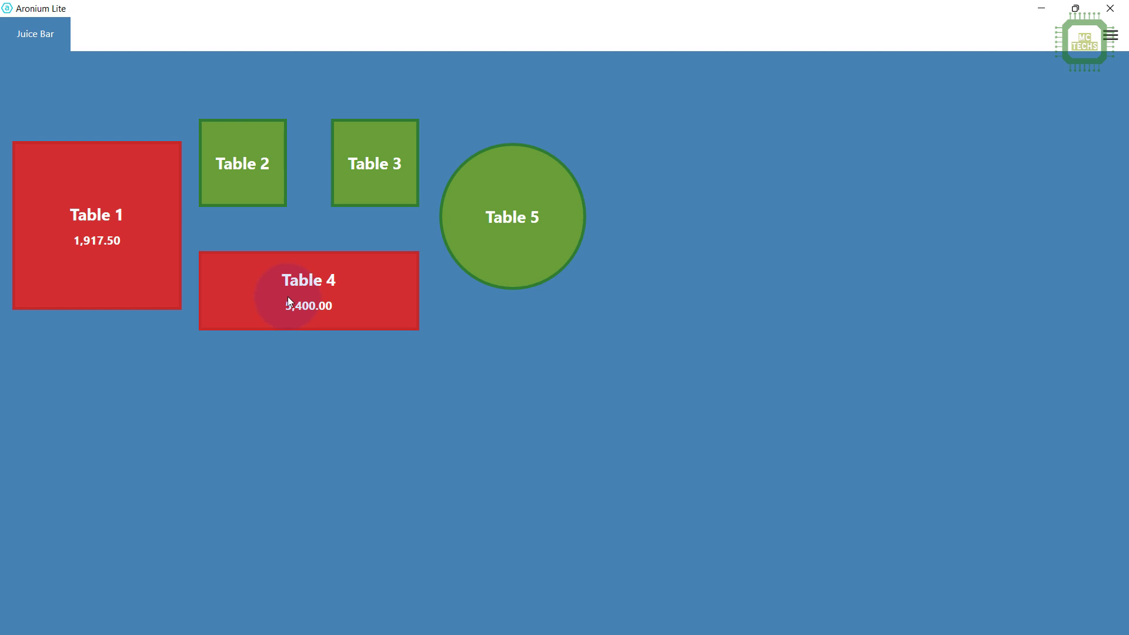
Reopen Table 4's saved order, take 5500 in cash, and finish the sale without issuing a receipt.
left_click(328, 297)
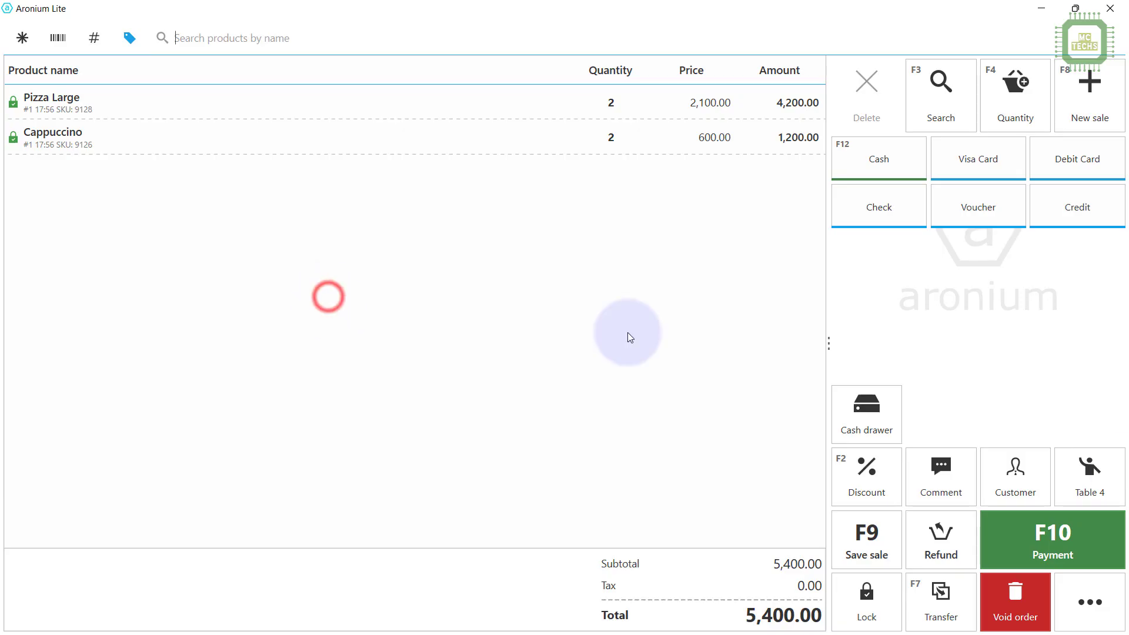
left_click(1069, 552)
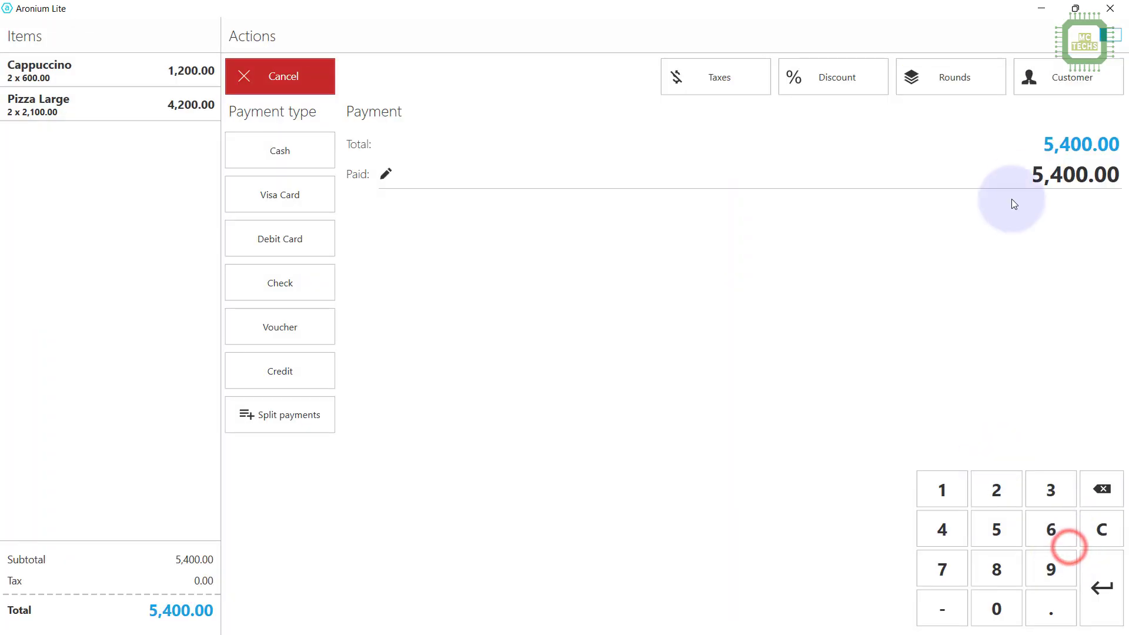
left_click(1076, 176)
type("5500")
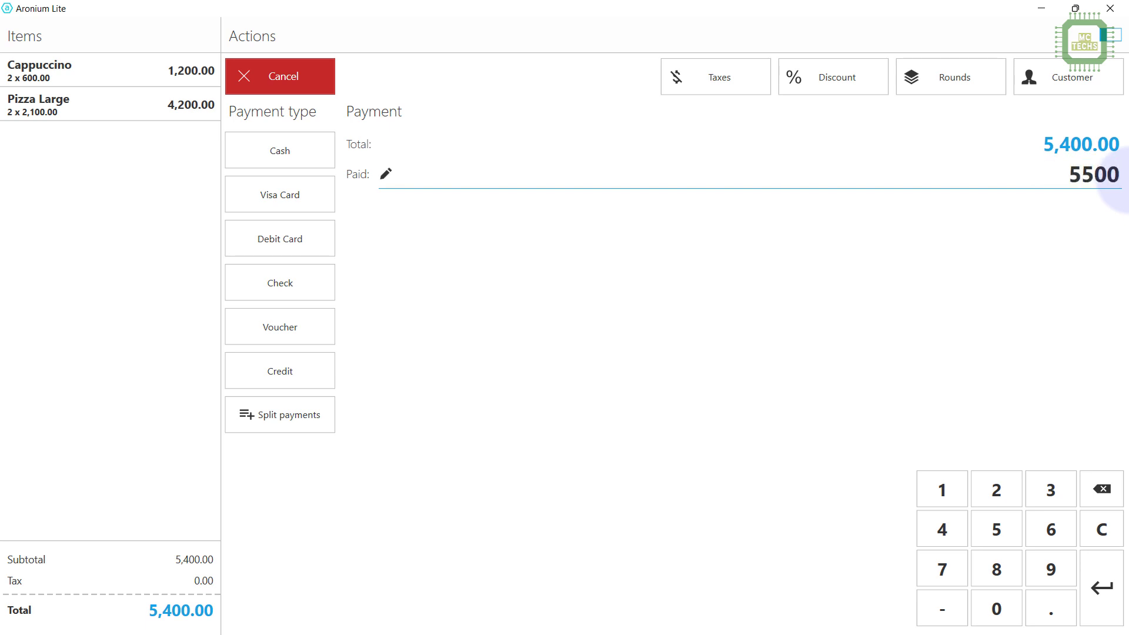
key("Return")
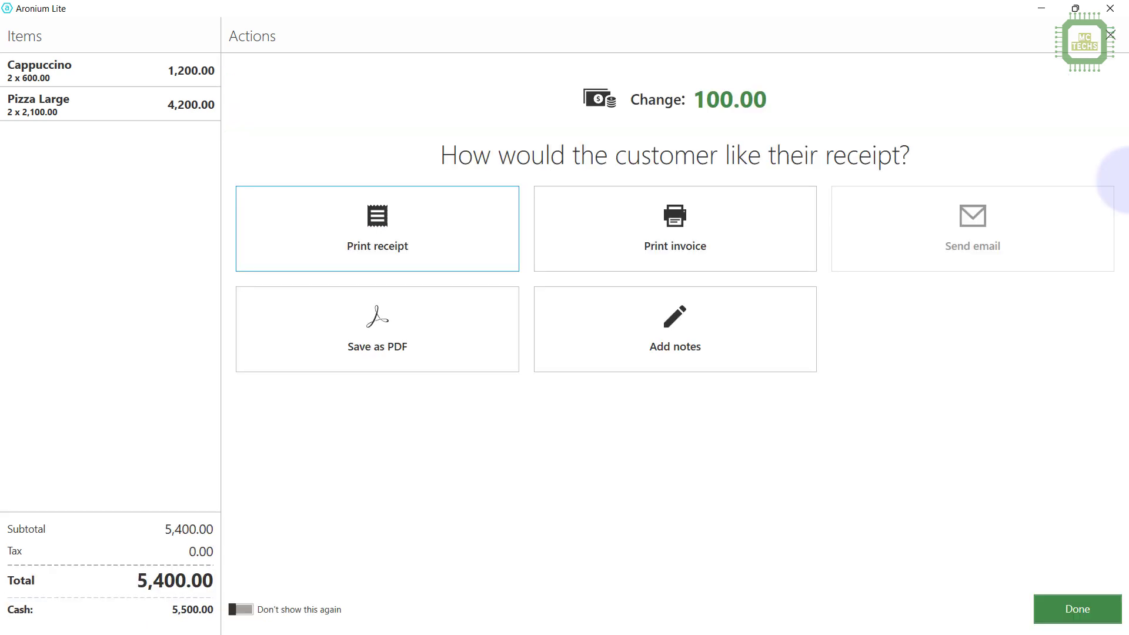
left_click(1069, 607)
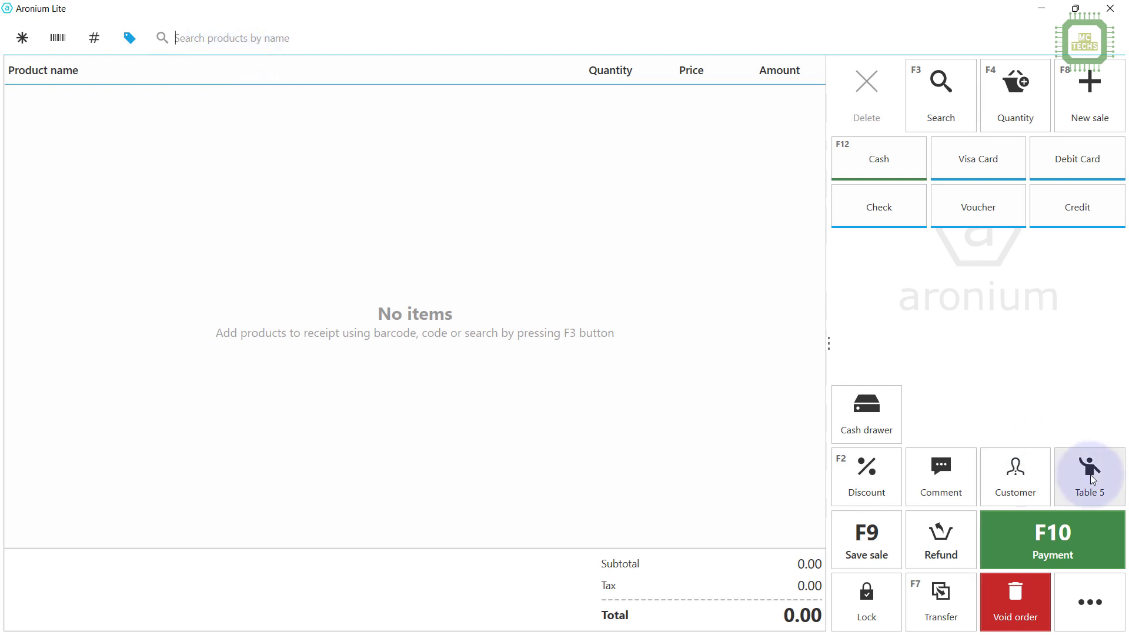
Leave Table 5's empty order, view the order screen for Table 3, and return to the floor plan.
left_click(873, 552)
left_click(390, 170)
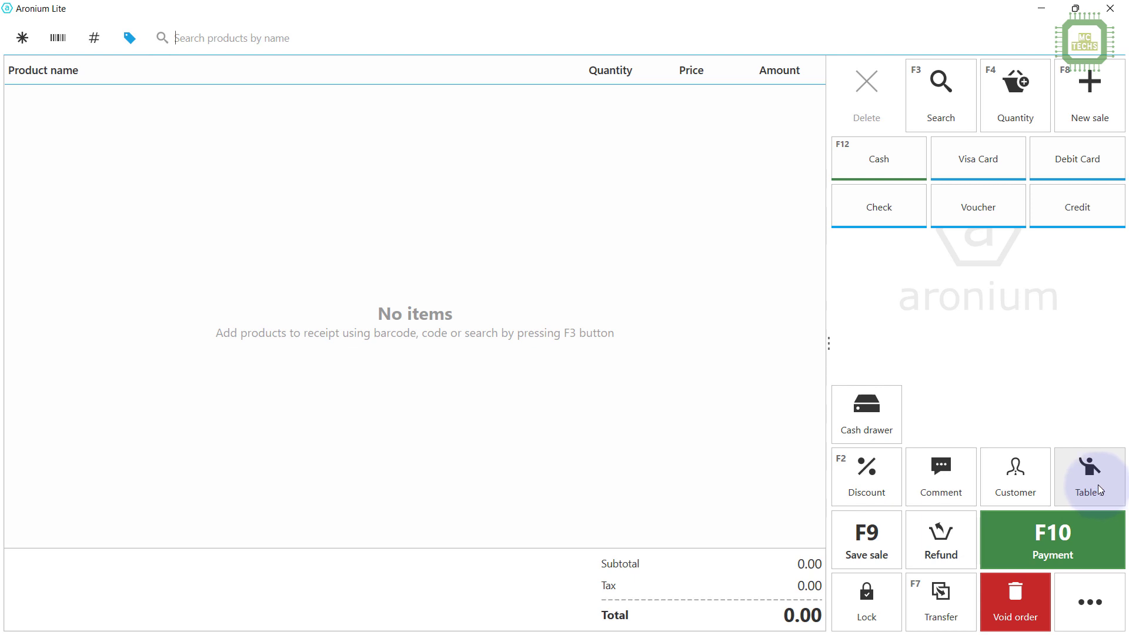
left_click(880, 538)
Open a new order for Table 4, add one Pizza Large, and save the sale.
left_click(380, 280)
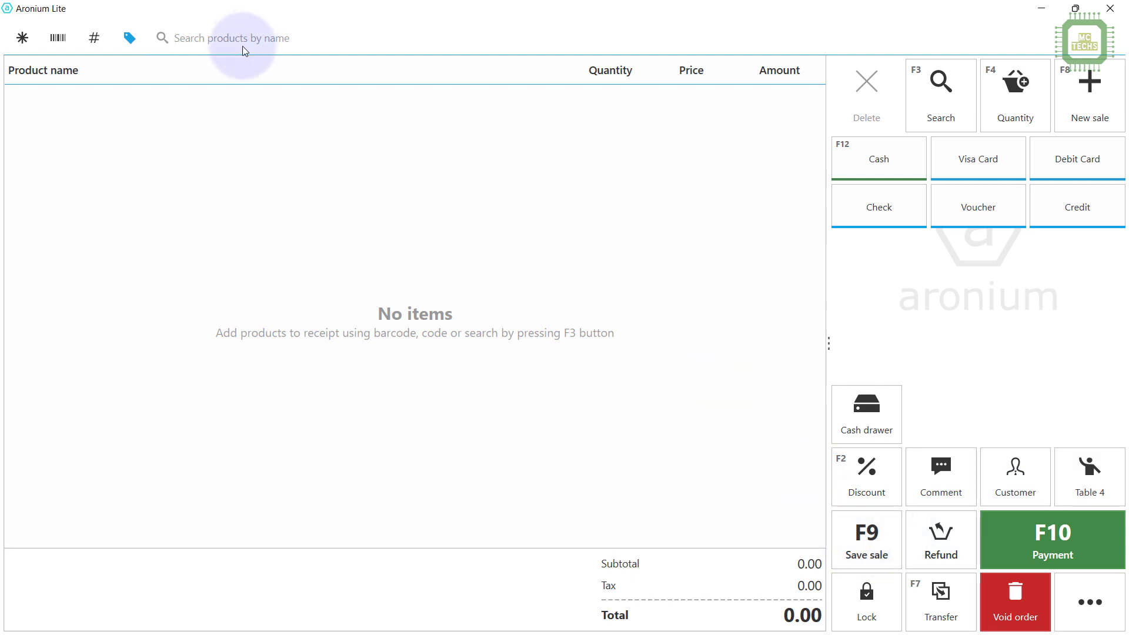
type("pizz")
left_click(228, 64)
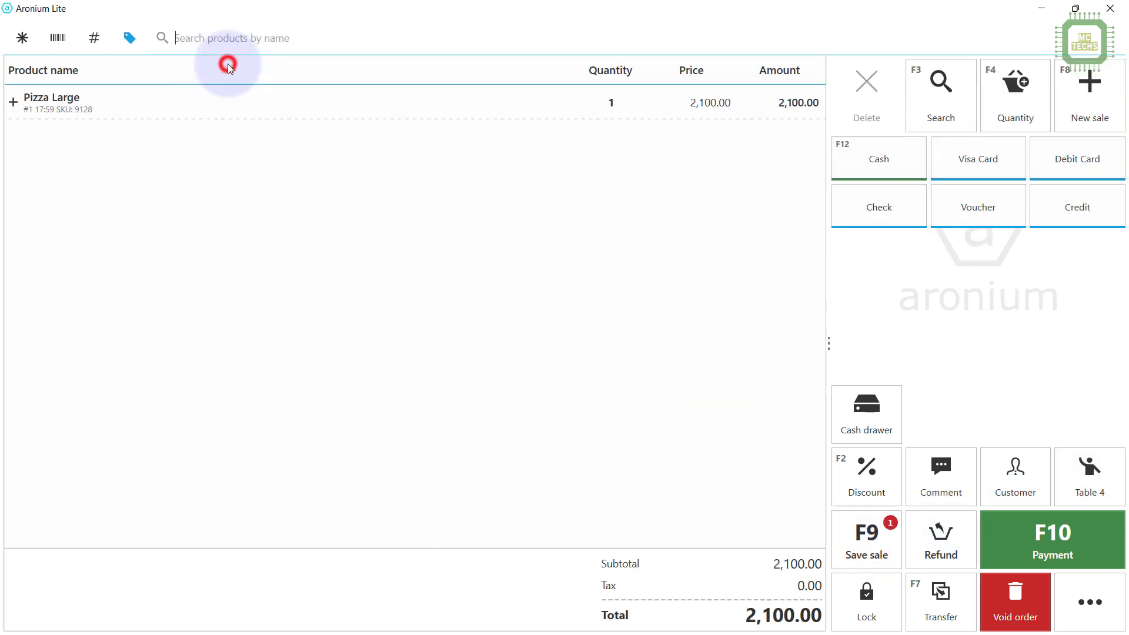
left_click(880, 541)
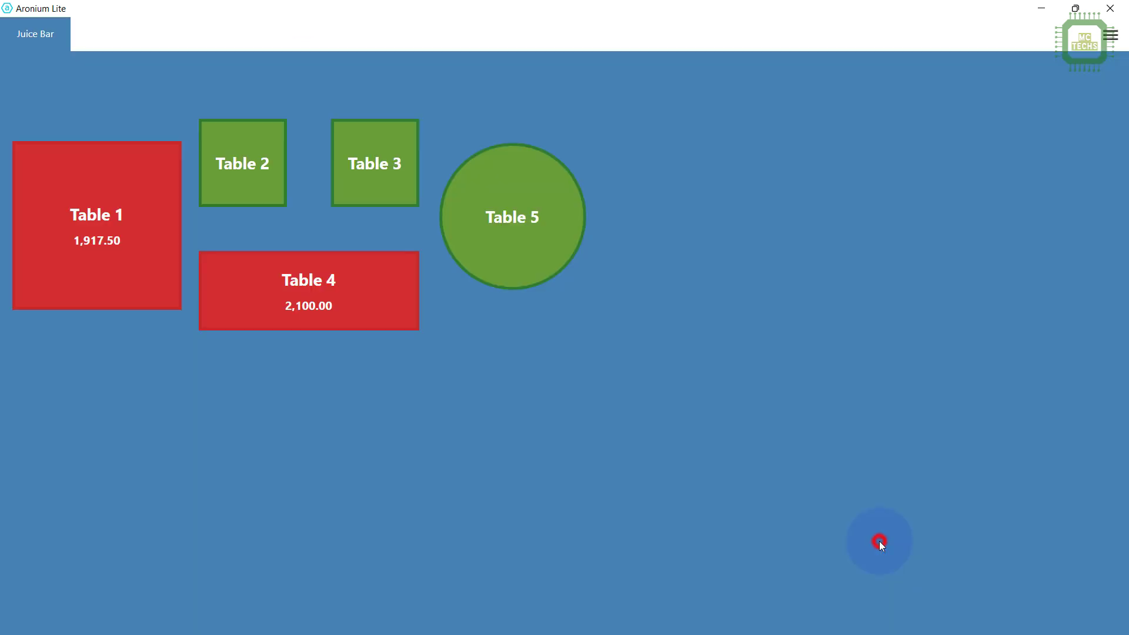
Reopen Table 1's saved order, take 2000 in cash, and finish the sale without issuing a receipt.
left_click(123, 219)
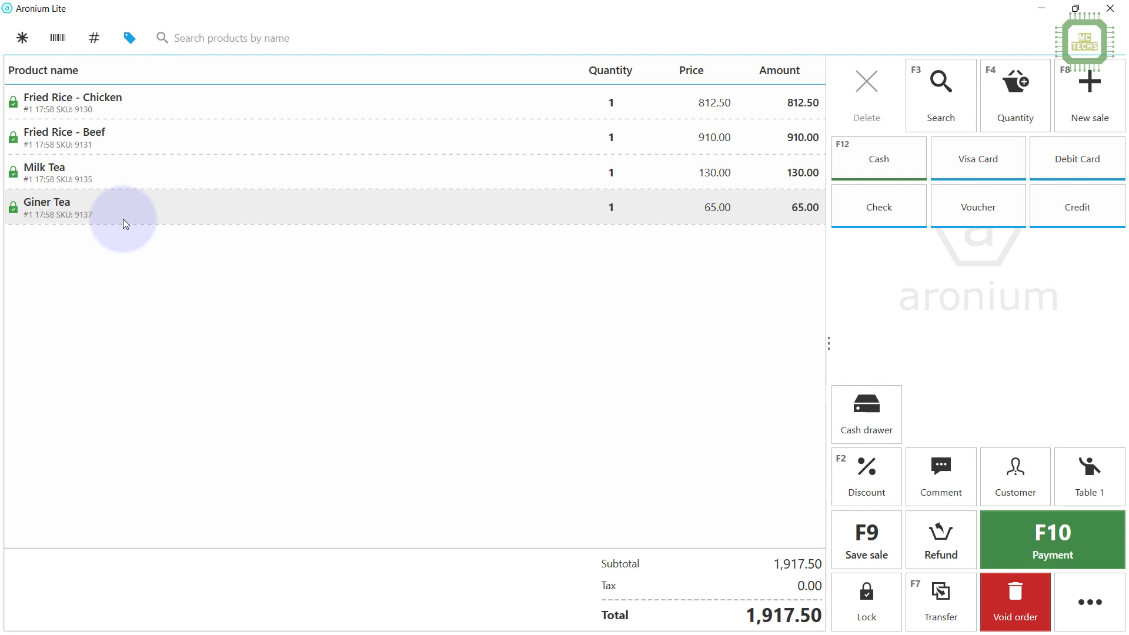
left_click(1049, 548)
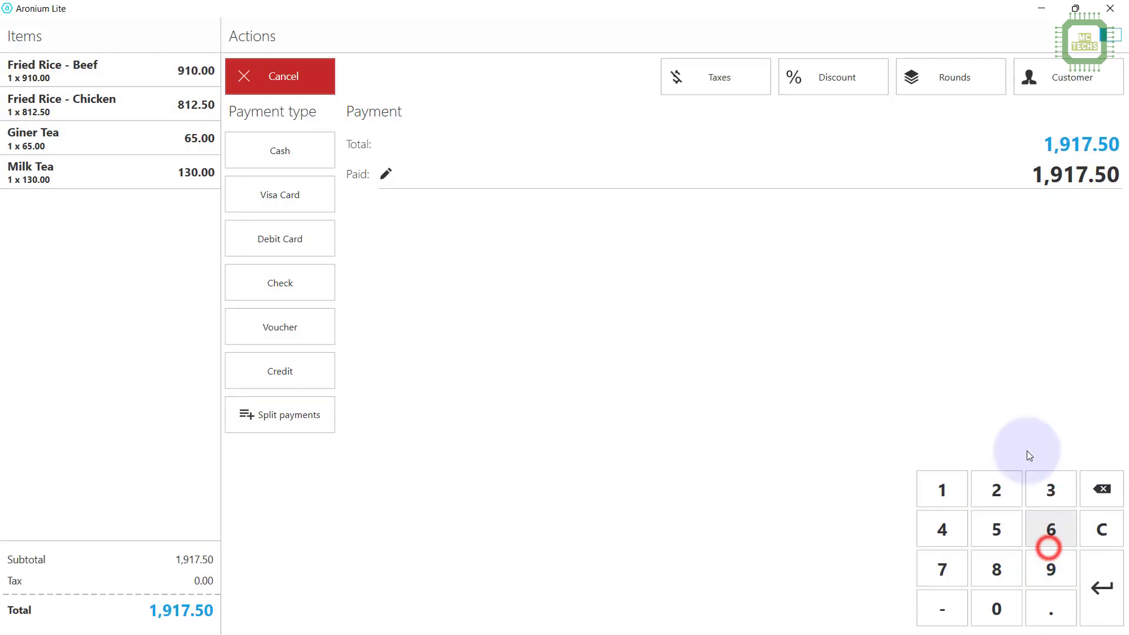
left_click(1017, 171)
type("2000")
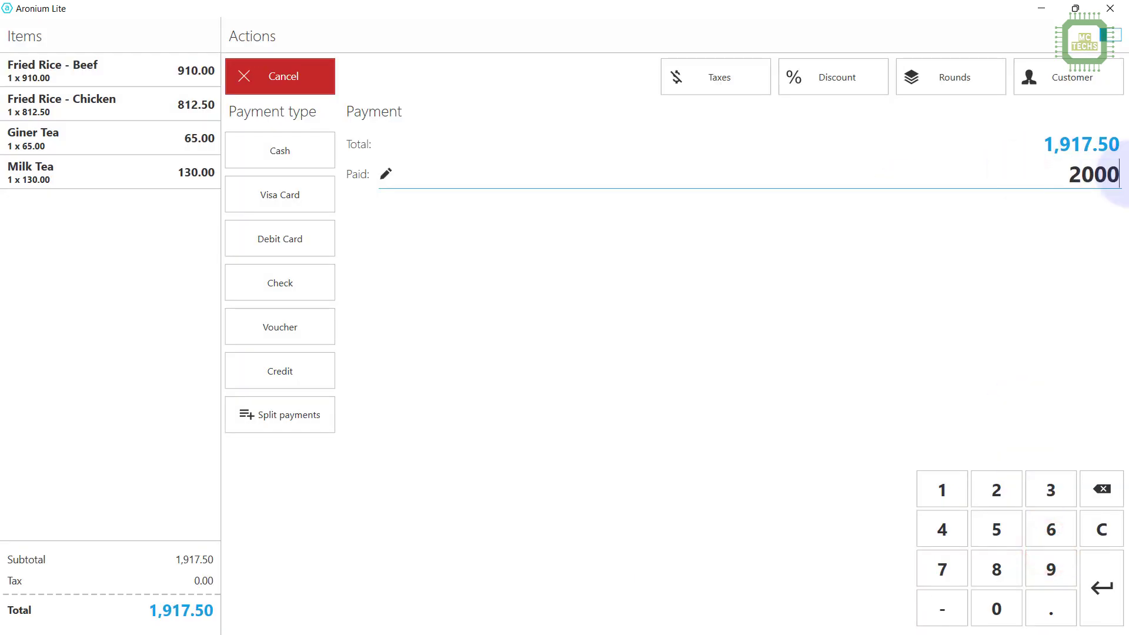
key("Return")
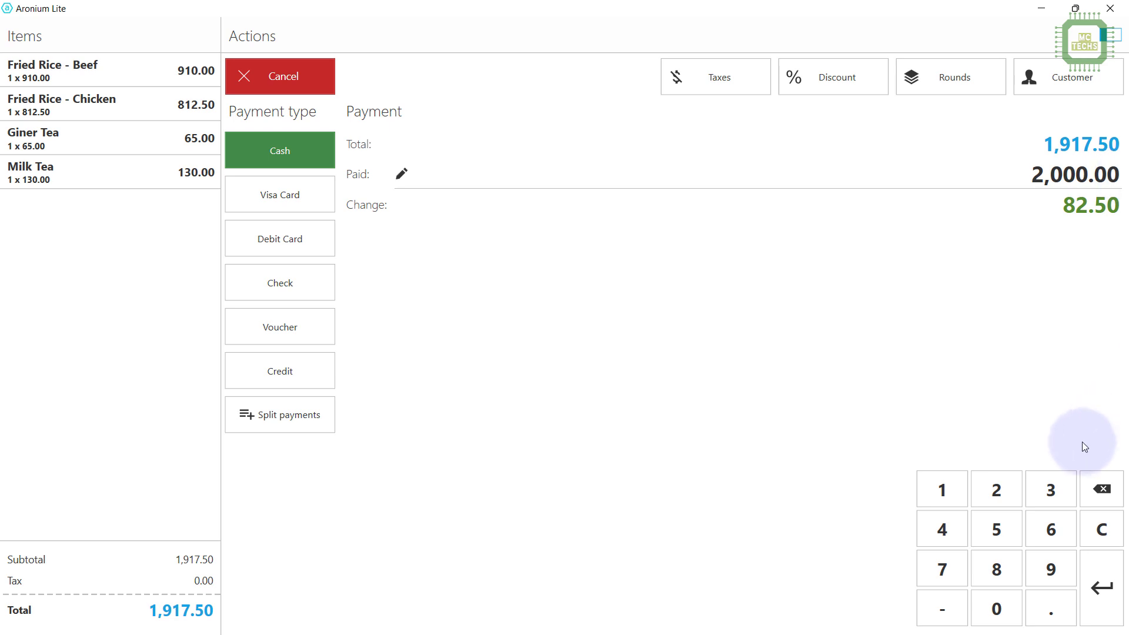
left_click(1093, 595)
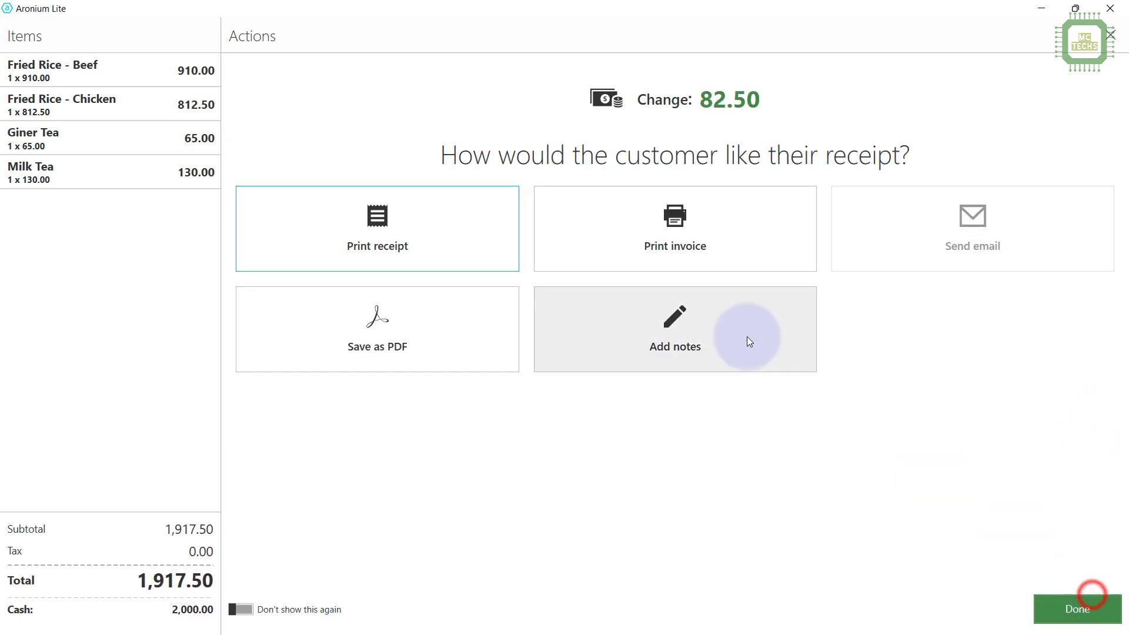
left_click(1092, 612)
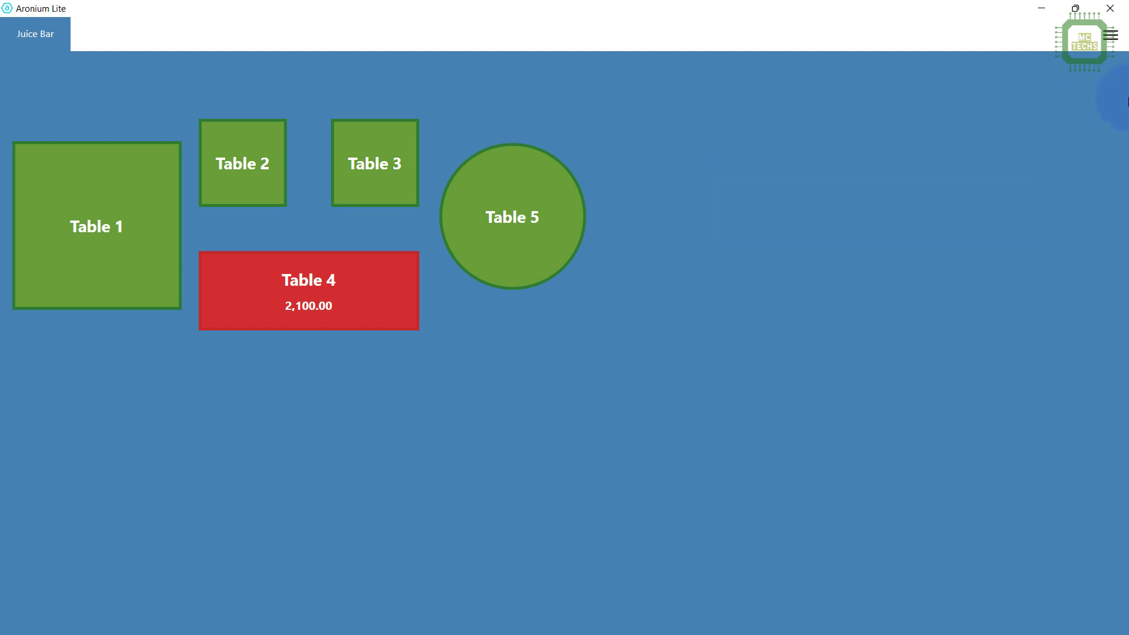
Edit the Juice Bar floor plan and add a square table named Table 6 below Table 4.
left_click(1117, 39)
left_click(1013, 139)
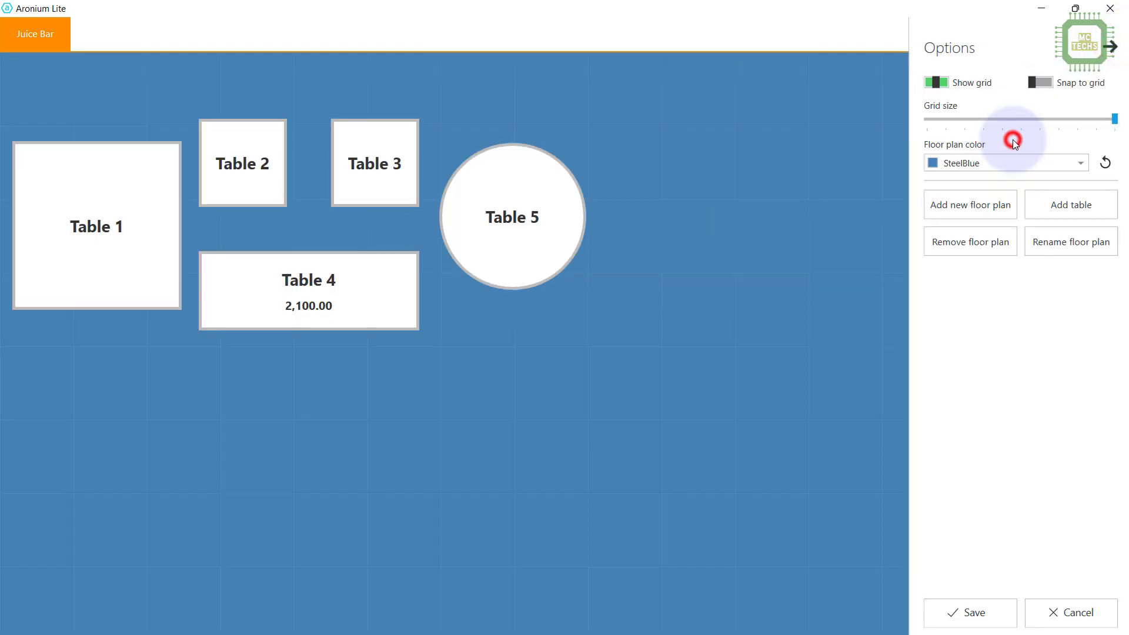
left_click(1055, 208)
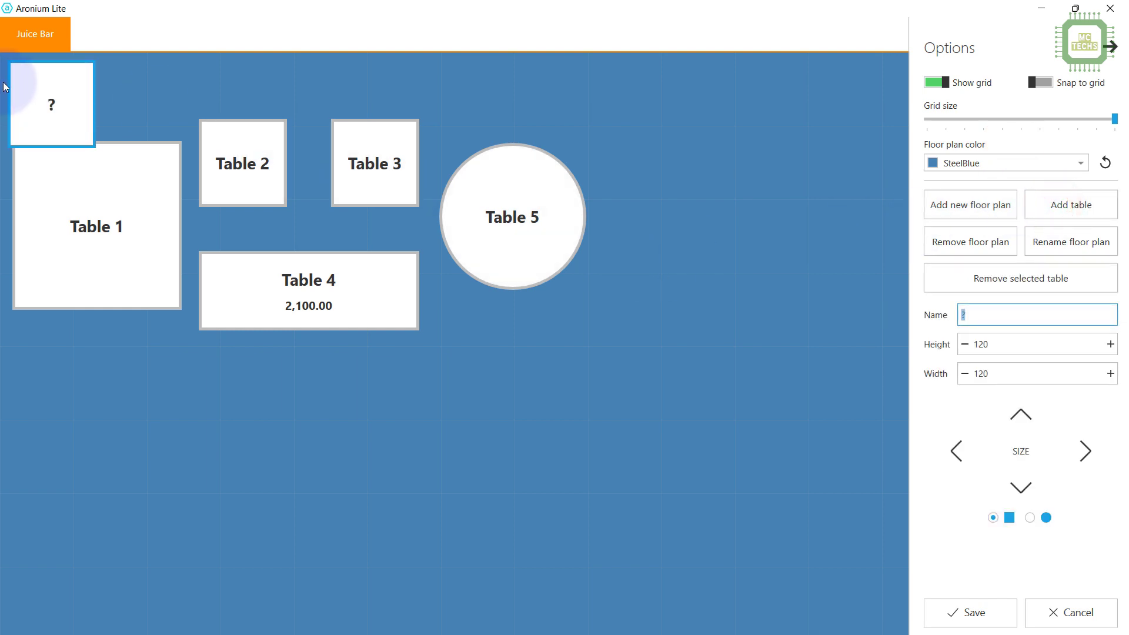
left_click_drag(60, 89, 252, 394)
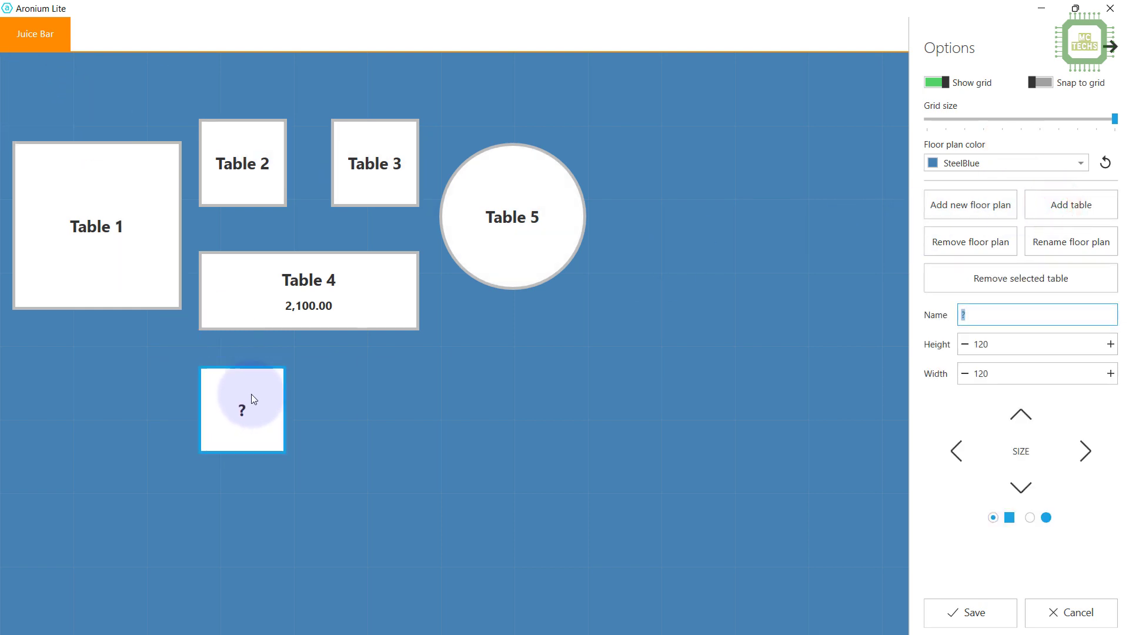
left_click(981, 322)
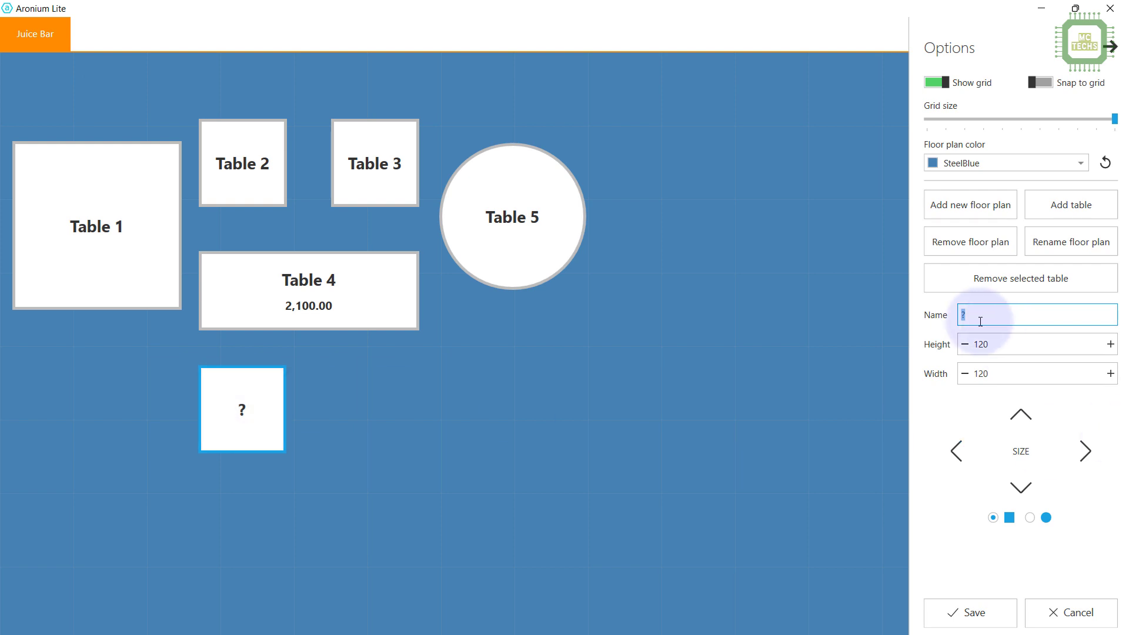
type("Table 6")
Add another square table beside Table 6, below Table 4, and name it Table 7.
left_click(1064, 196)
left_click_drag(58, 101, 387, 404)
left_click(969, 337)
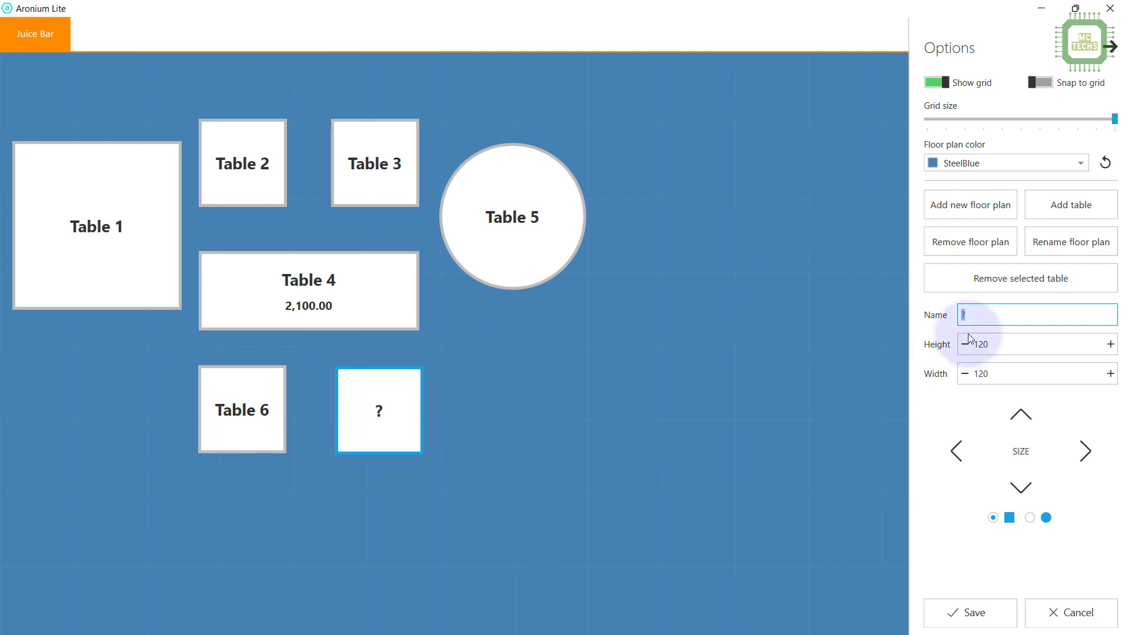
type("Table 7")
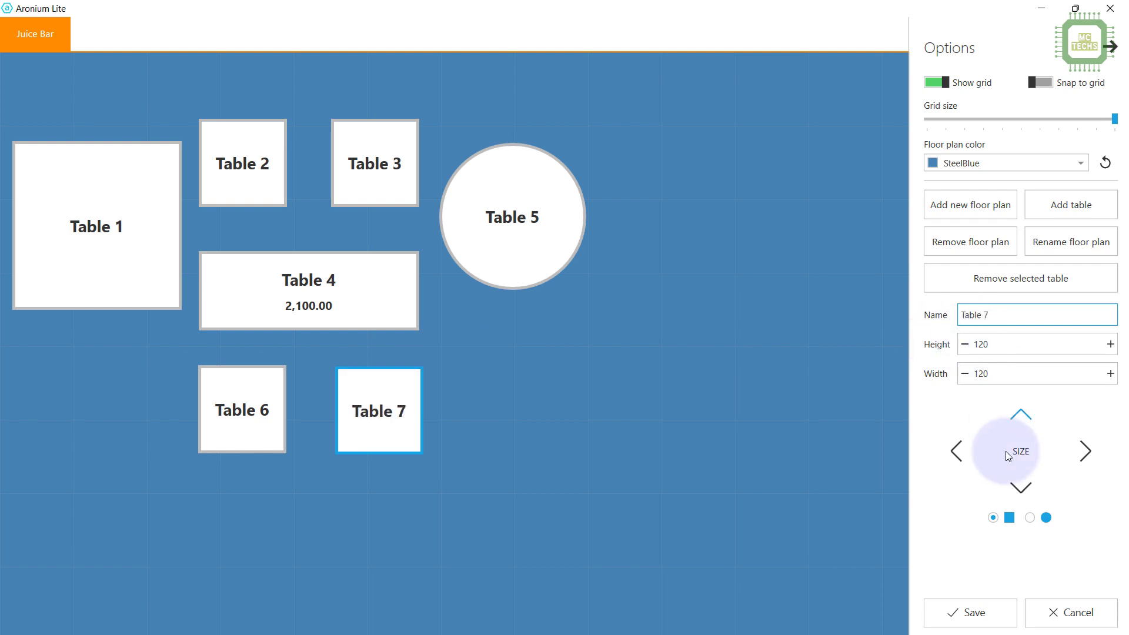